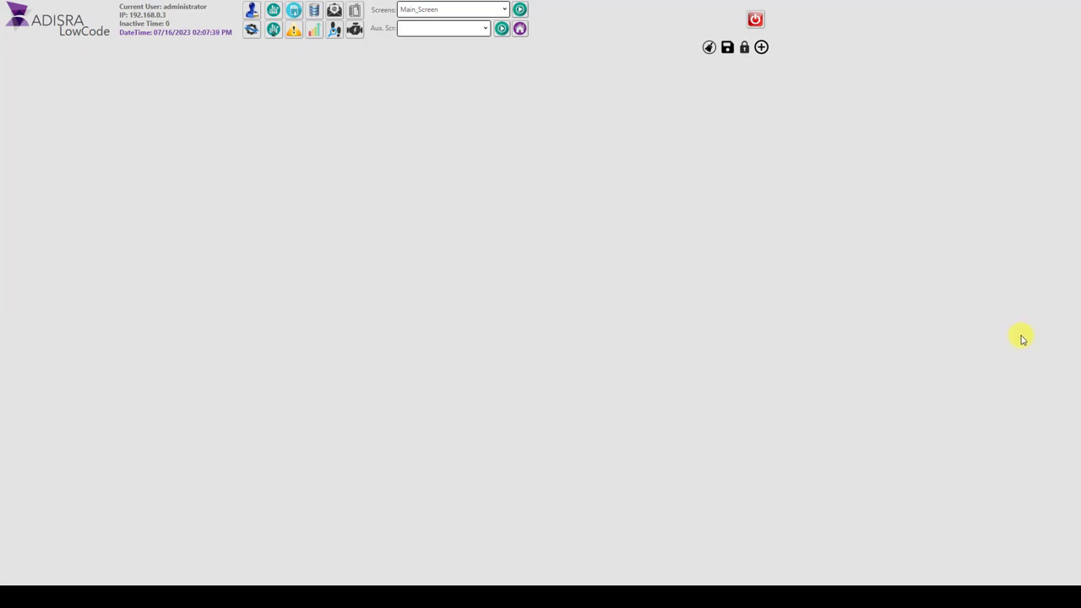
Step: Look through the user accounts offered for login and close the Login window without switching users
left_click(250, 10)
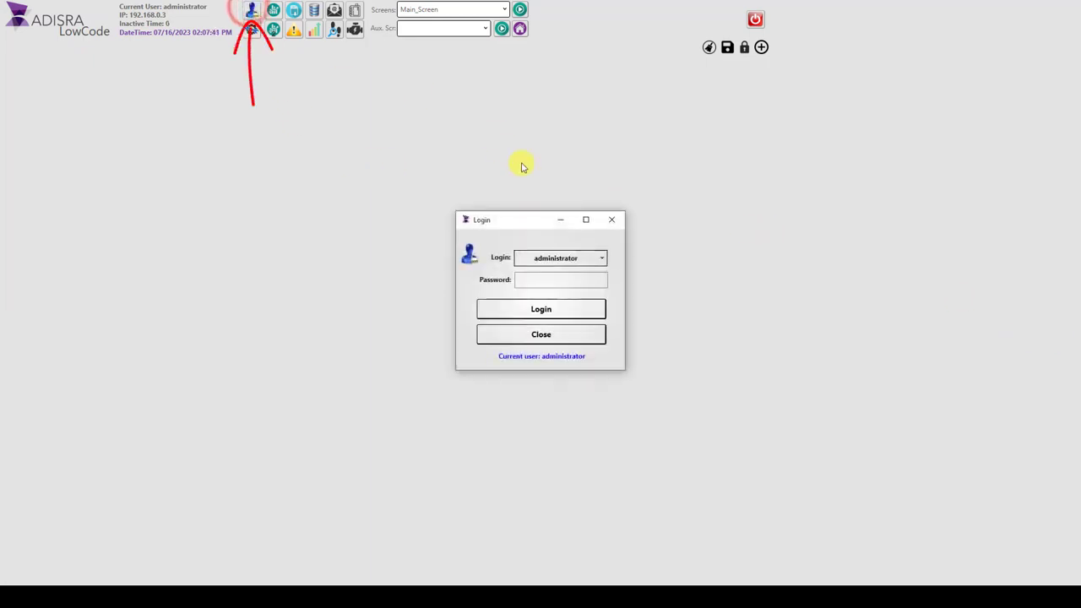
left_click(601, 258)
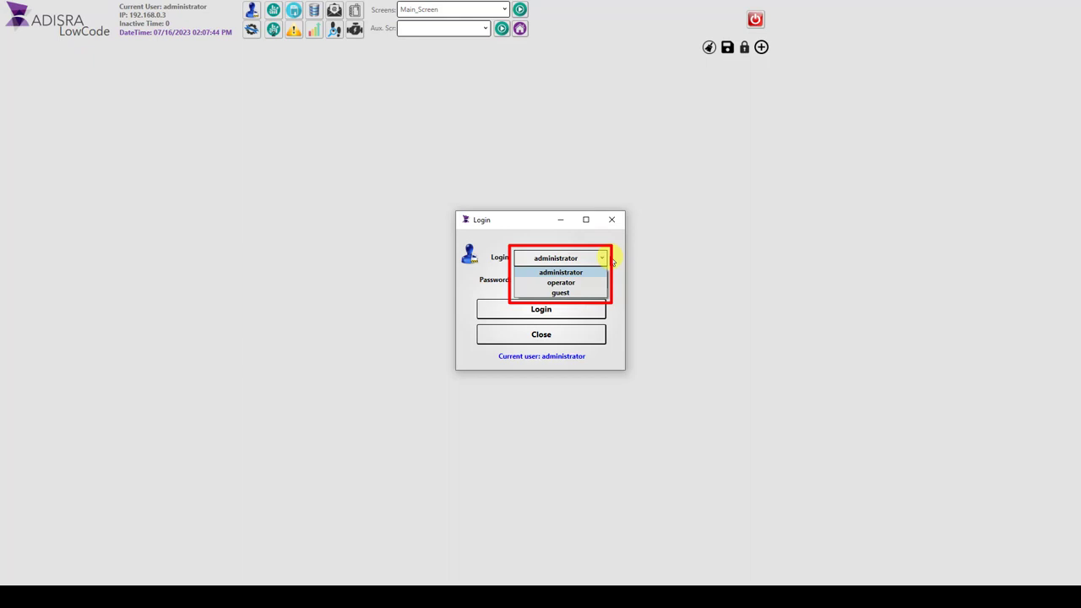
left_click(603, 257)
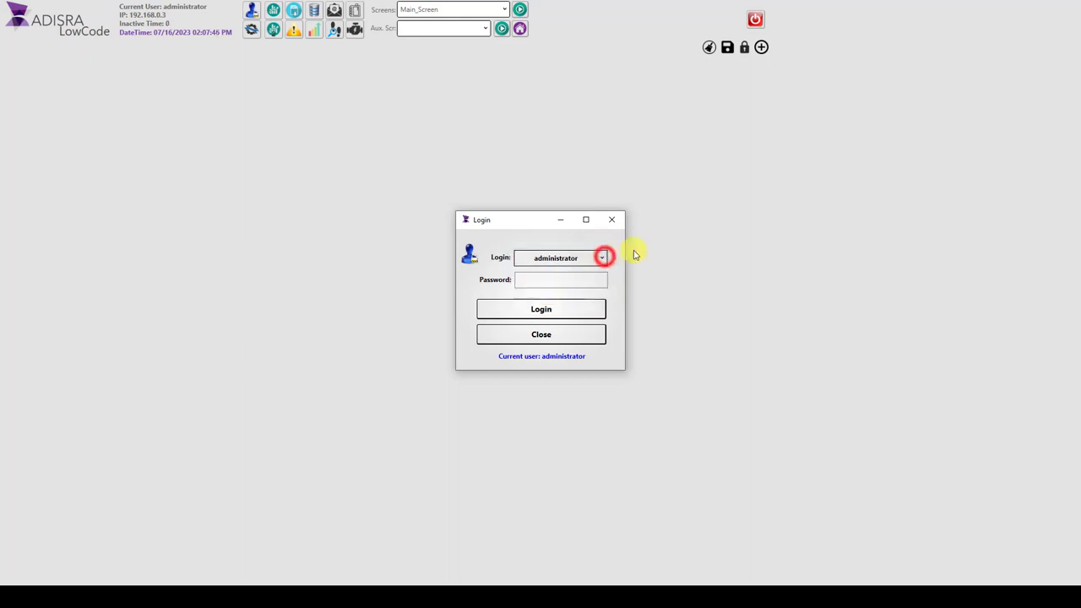
left_click(612, 219)
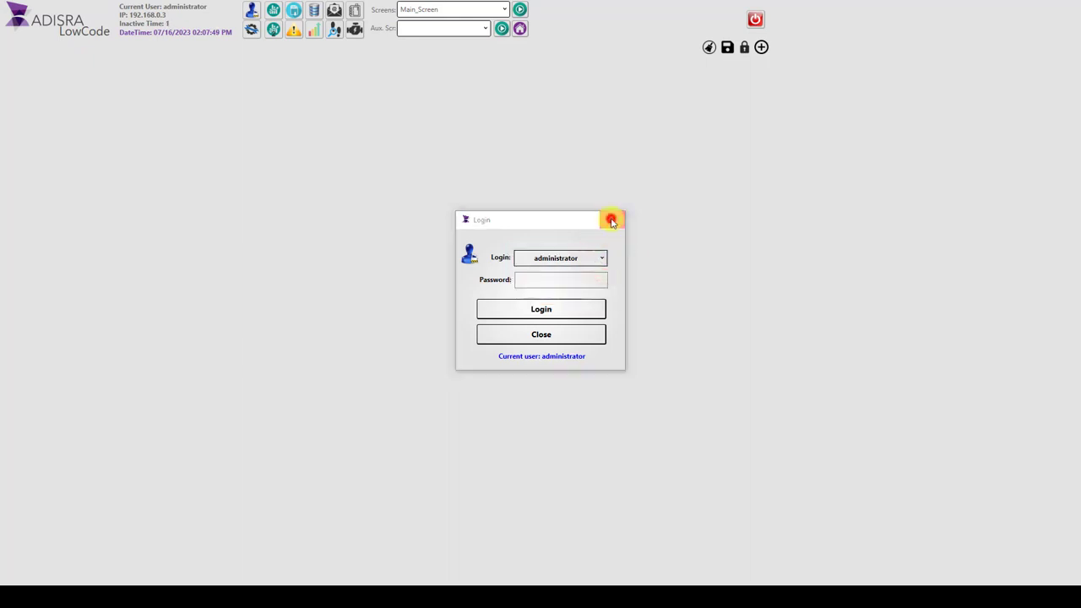
Step: View the Trend and Export Tags to CSV windows, closing each one
left_click(273, 11)
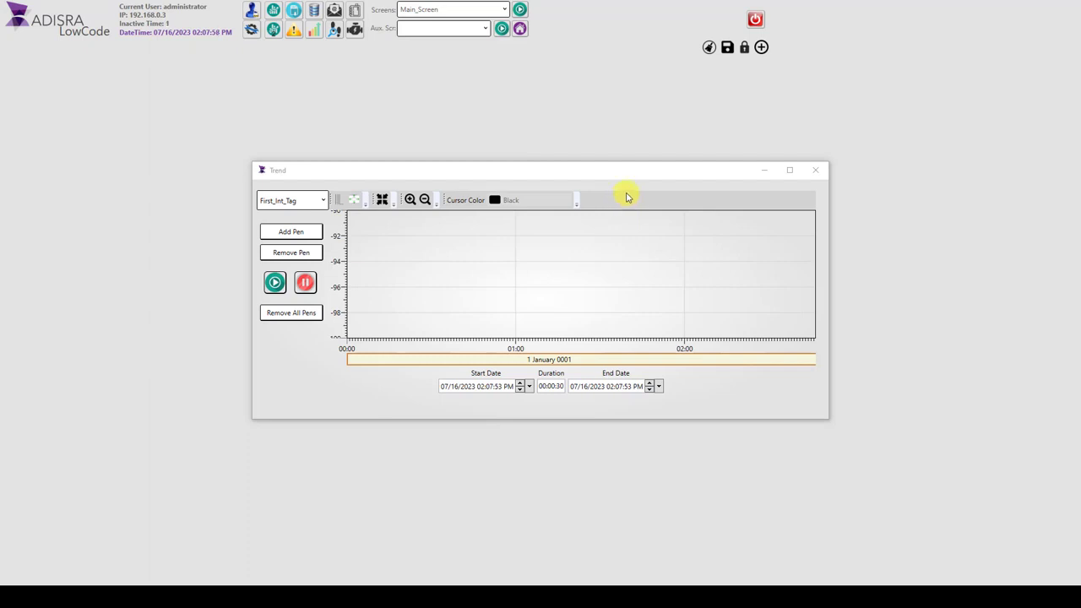
left_click(815, 169)
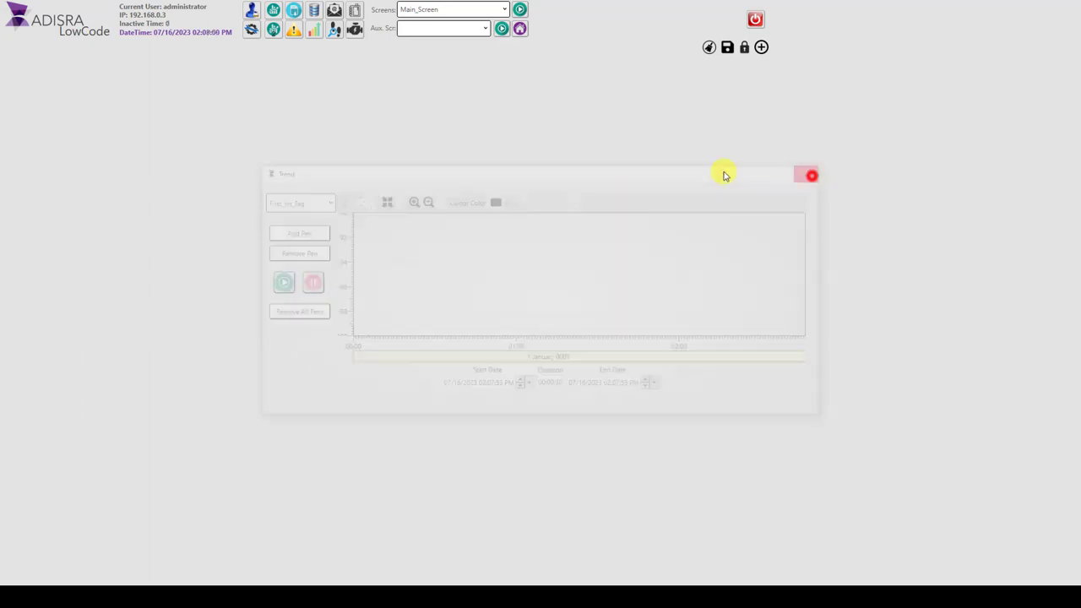
left_click(293, 12)
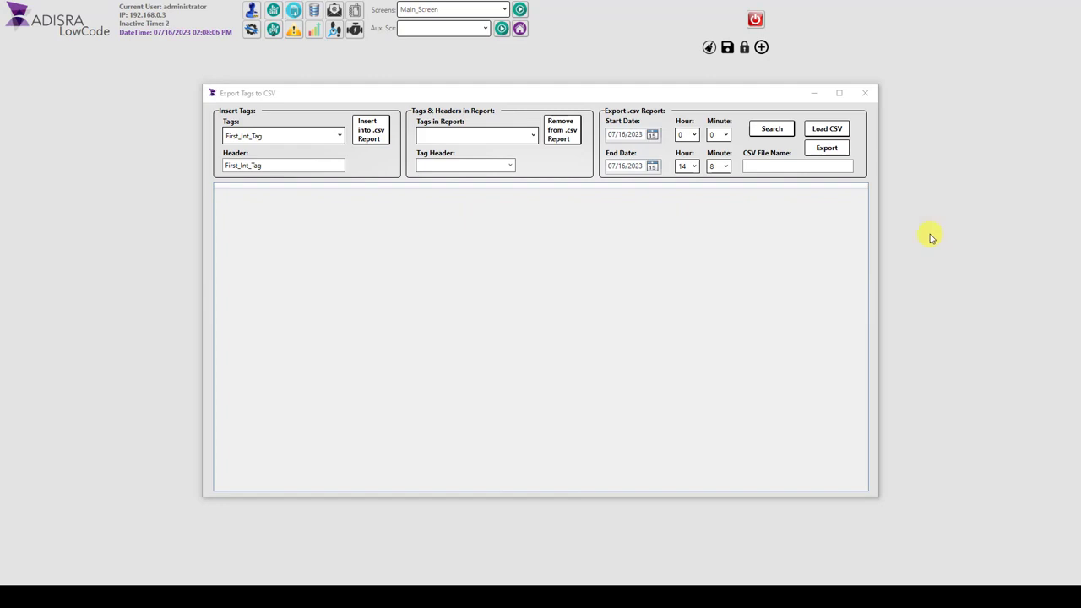
left_click(864, 93)
Step: View the database query window and the Send E-mail window, closing each one
left_click(313, 11)
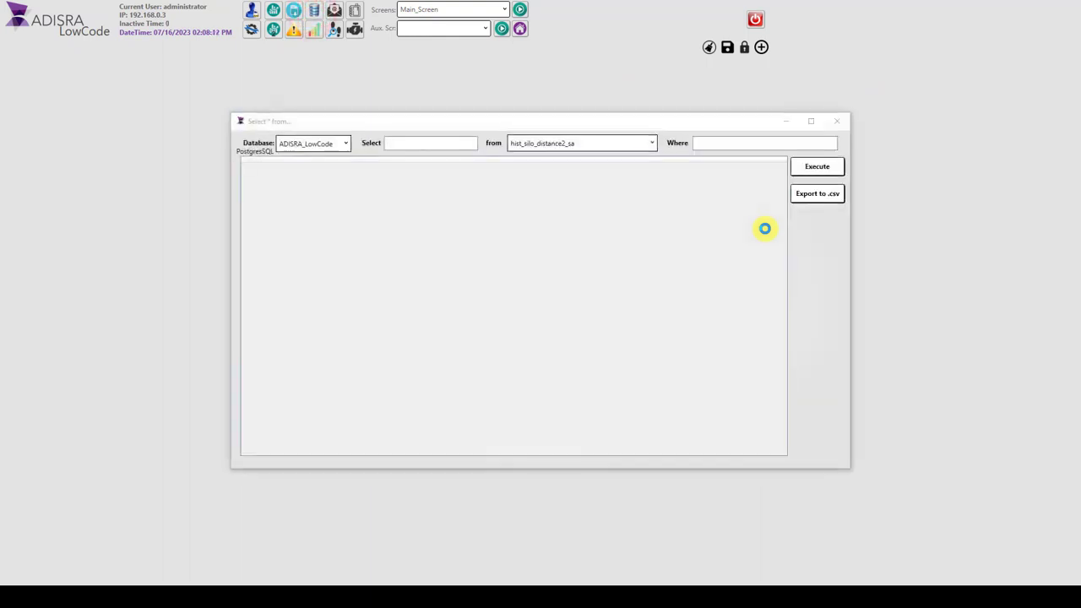
left_click(837, 120)
left_click(335, 10)
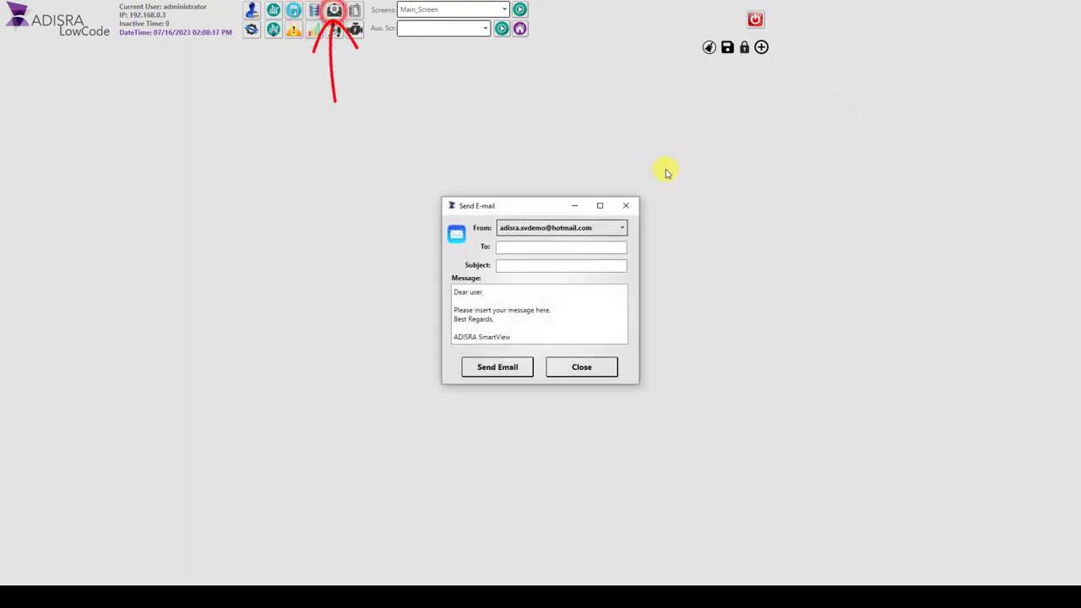
left_click(626, 205)
Step: View the Recipes window and the Management window, closing each one
left_click(354, 10)
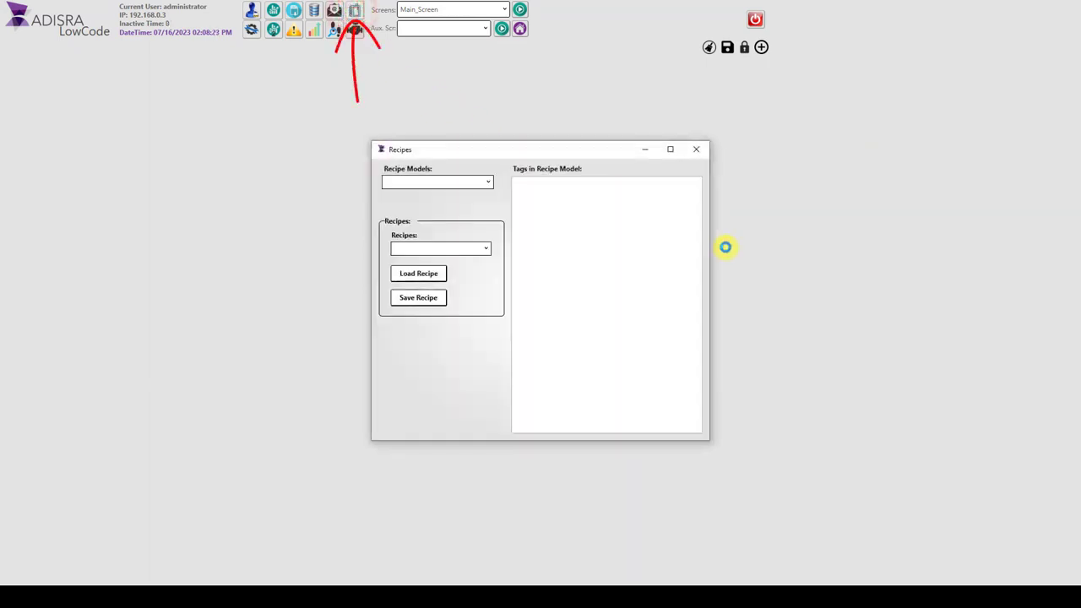
left_click(695, 149)
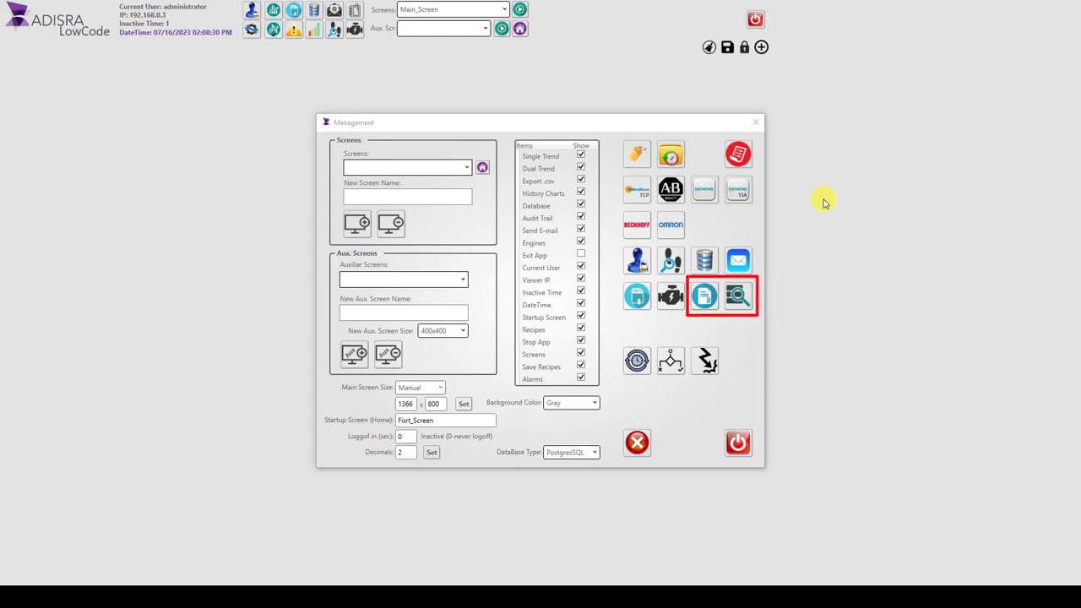
left_click(755, 123)
Step: View the Dual Trend and alarm windows, closing each one
left_click(271, 30)
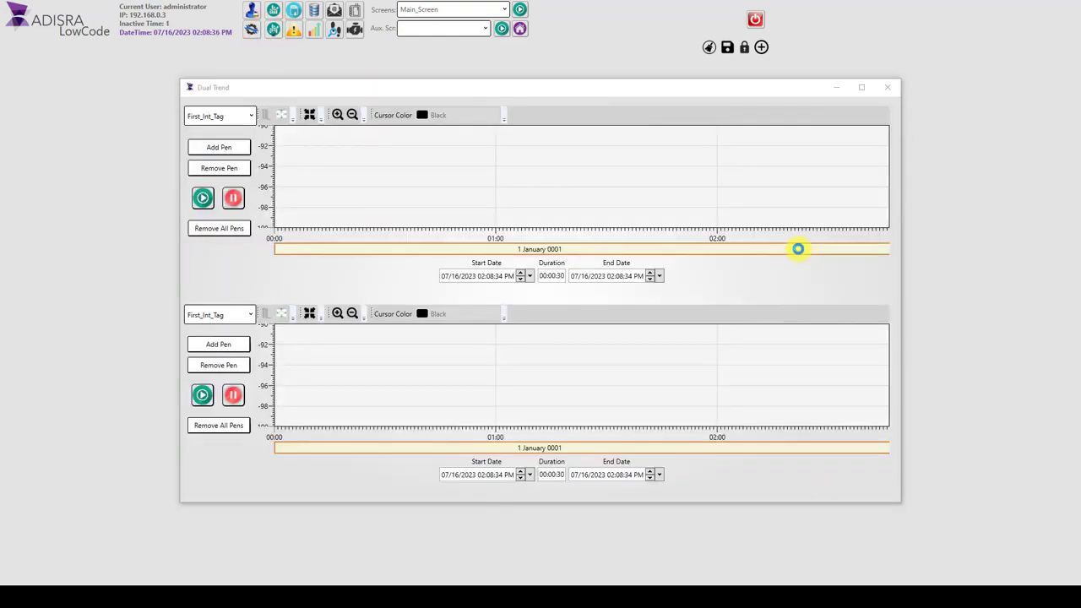
left_click(889, 88)
left_click(293, 30)
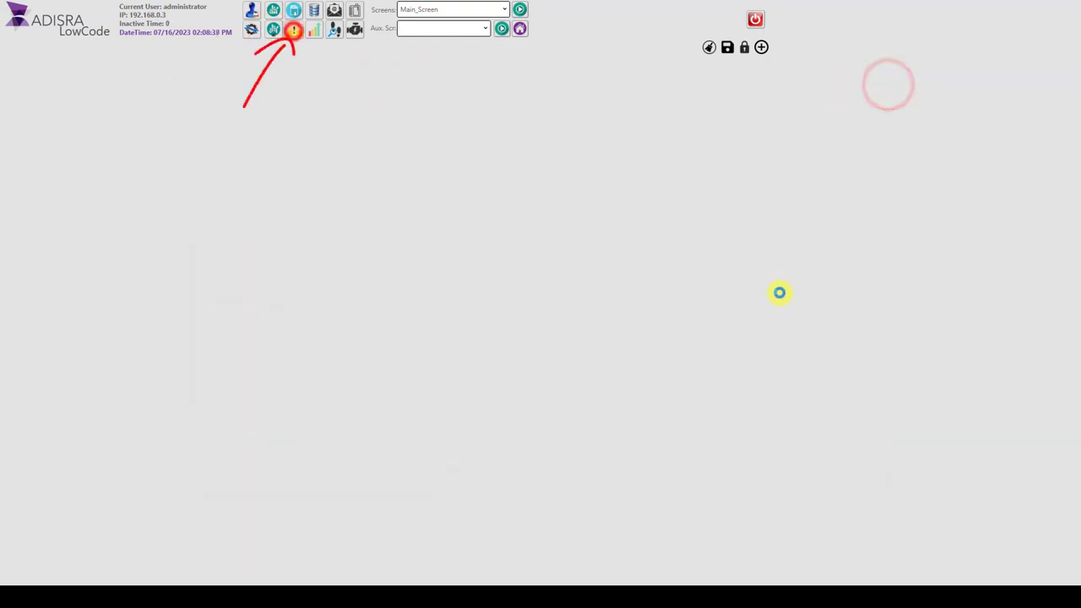
left_click(814, 114)
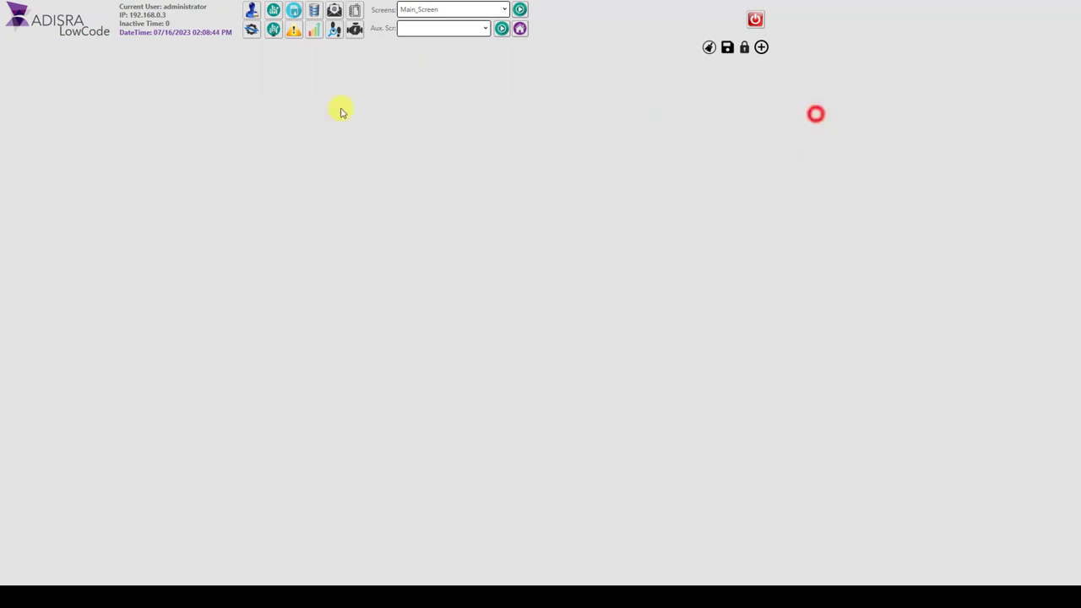
Step: View the History Charts and Audit Trail windows, closing each one
left_click(314, 30)
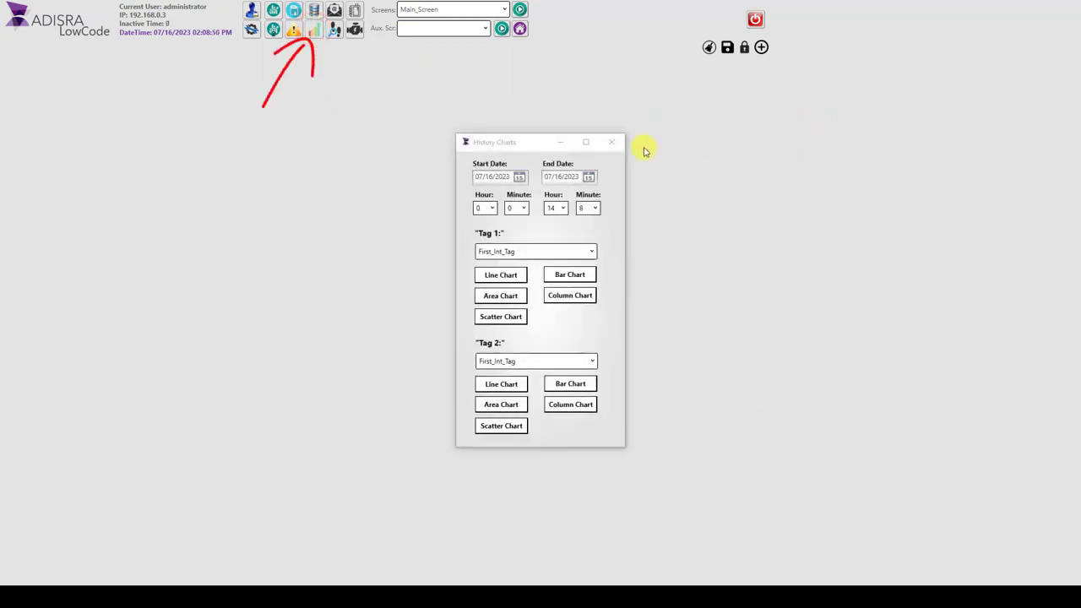
left_click(610, 142)
left_click(333, 32)
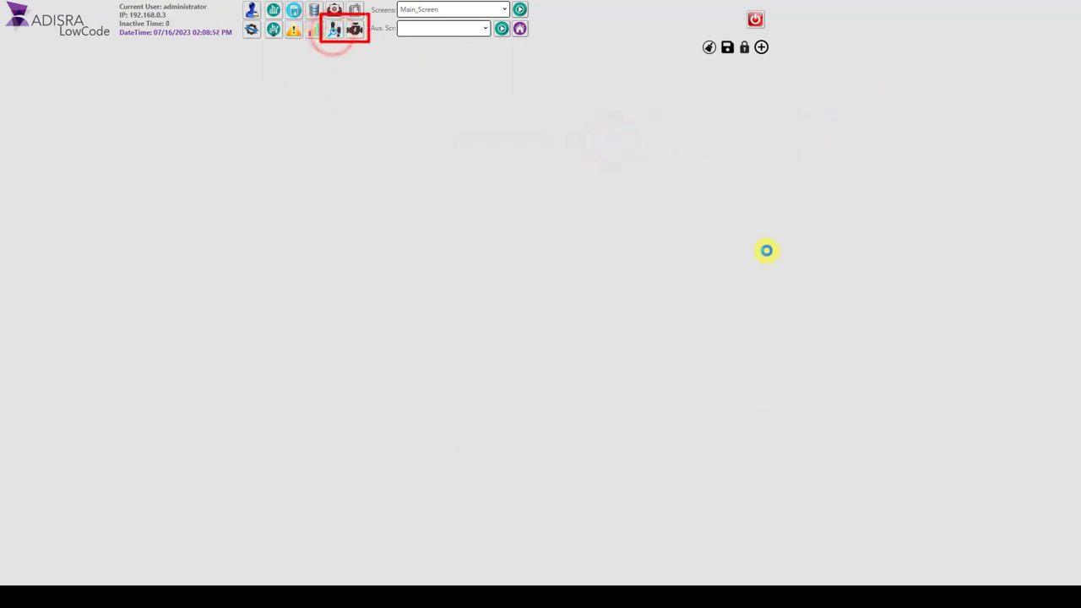
left_click(806, 115)
Step: View the Engines window and close it
left_click(354, 30)
left_click(608, 285)
left_click(614, 264)
Step: Check the lists of available main screens and auxiliary screens without changing the selection
left_click(478, 28)
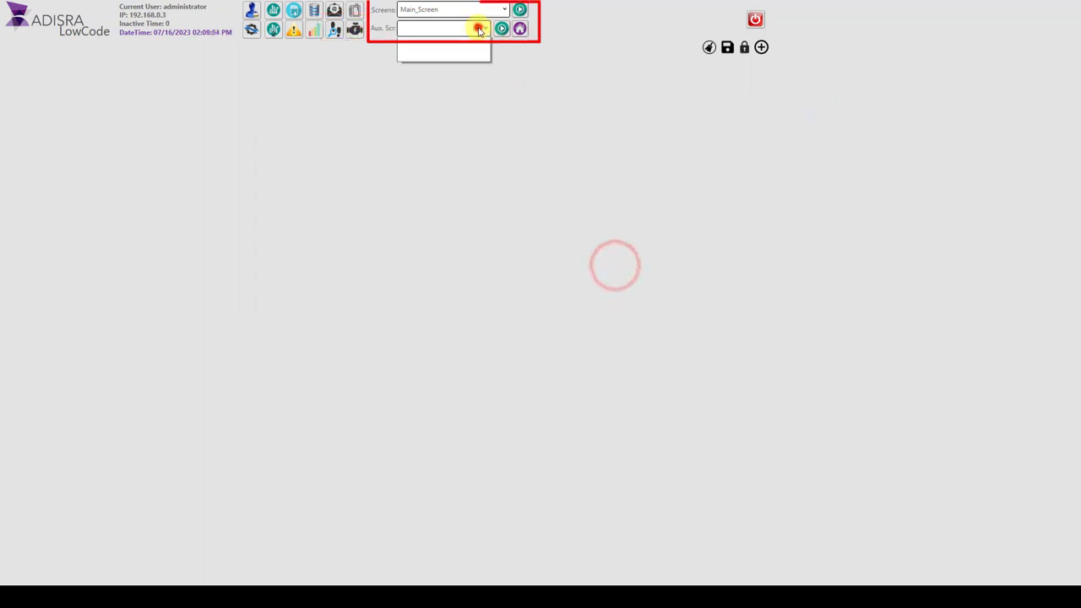
left_click(479, 28)
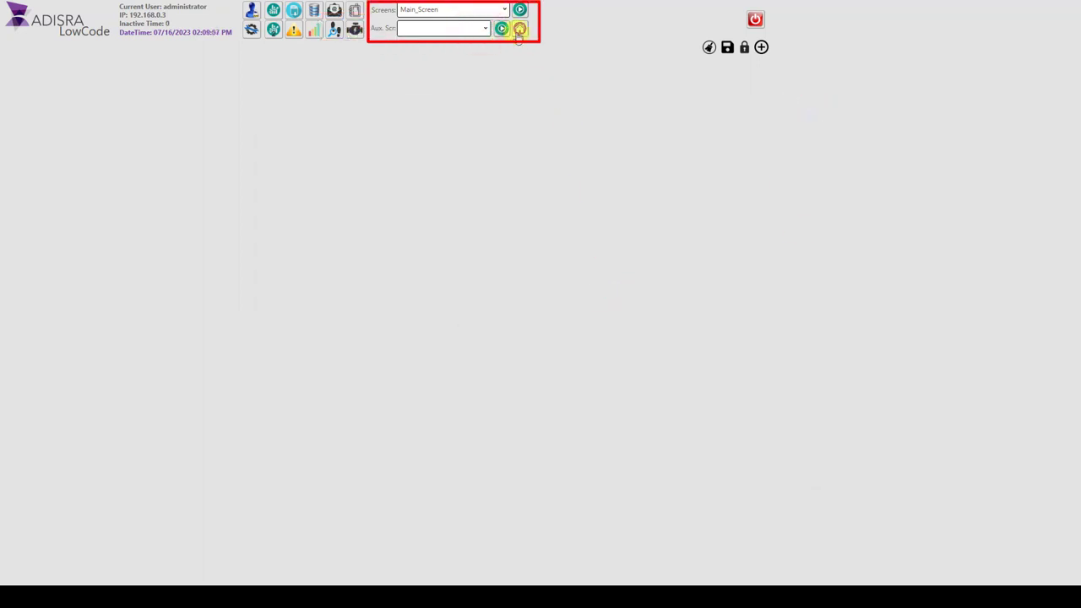
left_click(494, 11)
left_click(494, 11)
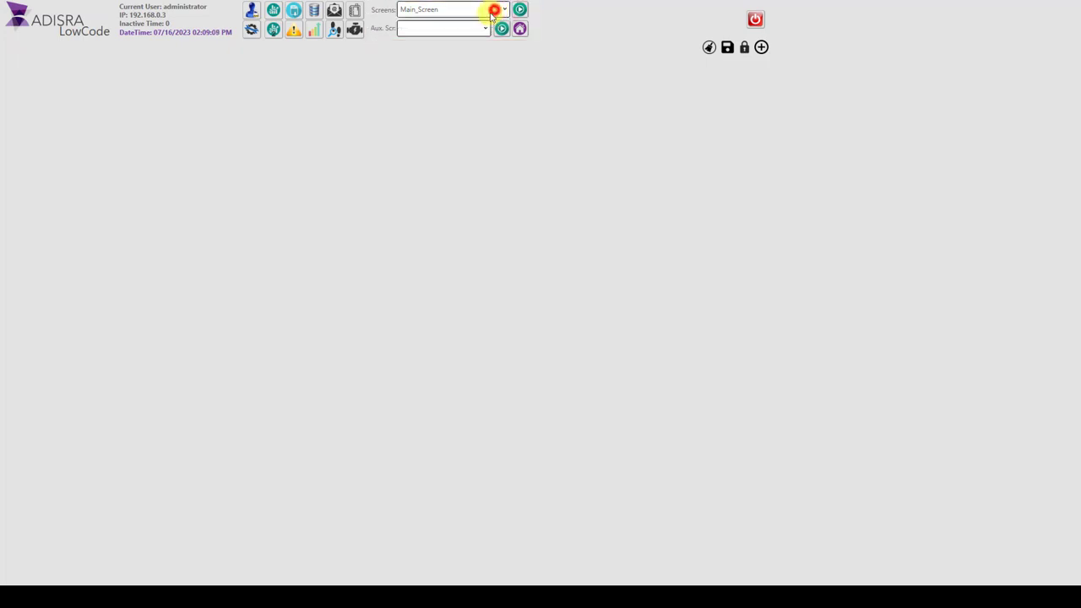
left_click(485, 29)
left_click(486, 29)
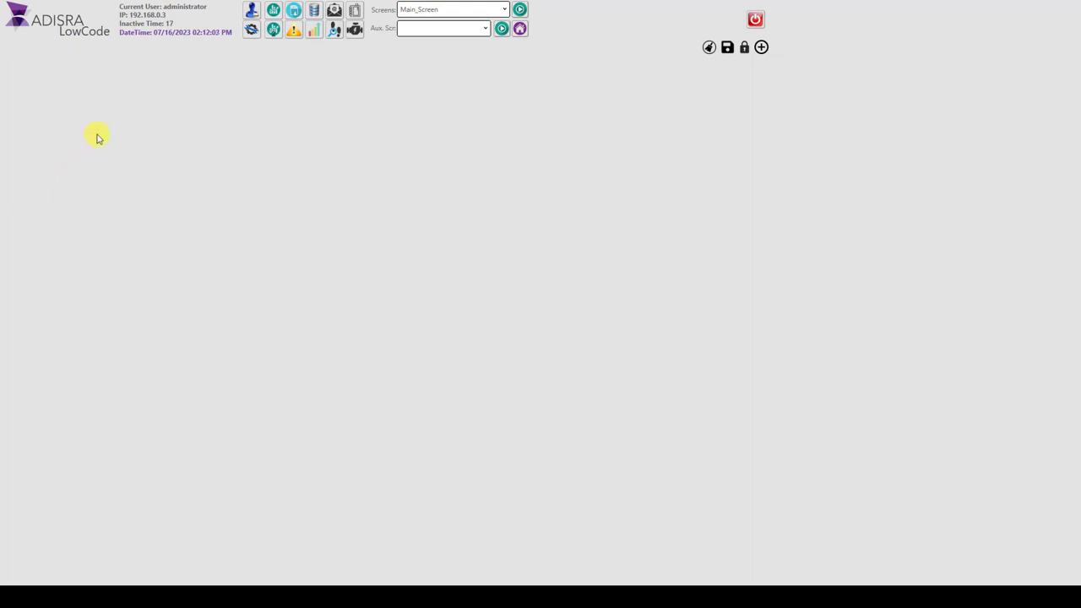
Step: Open the database connections through Management and review the data source types for a new connection, cancelling its creation
left_click(253, 29)
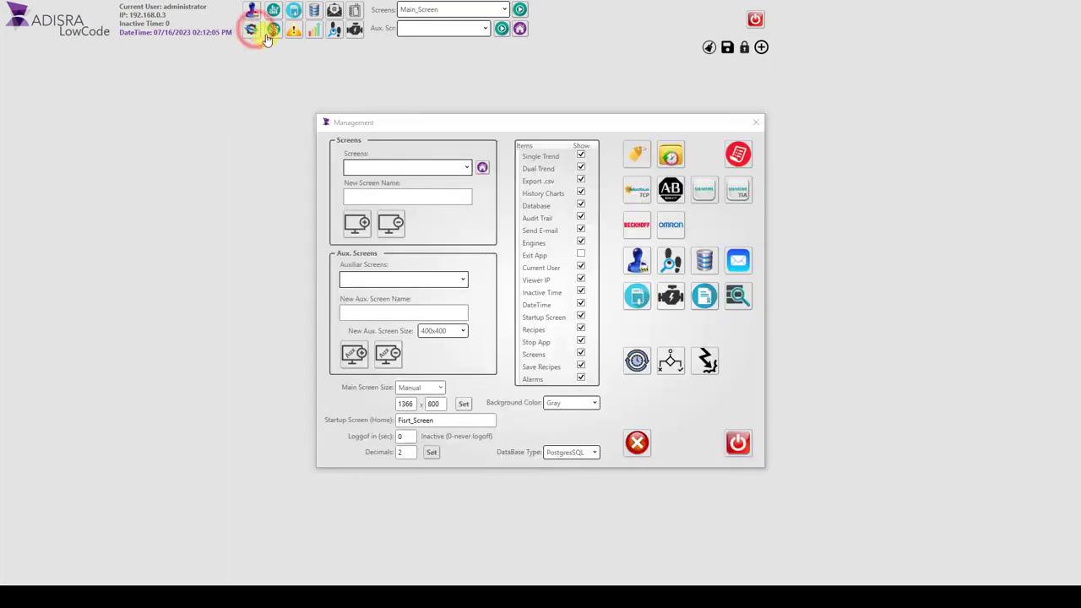
left_click(706, 263)
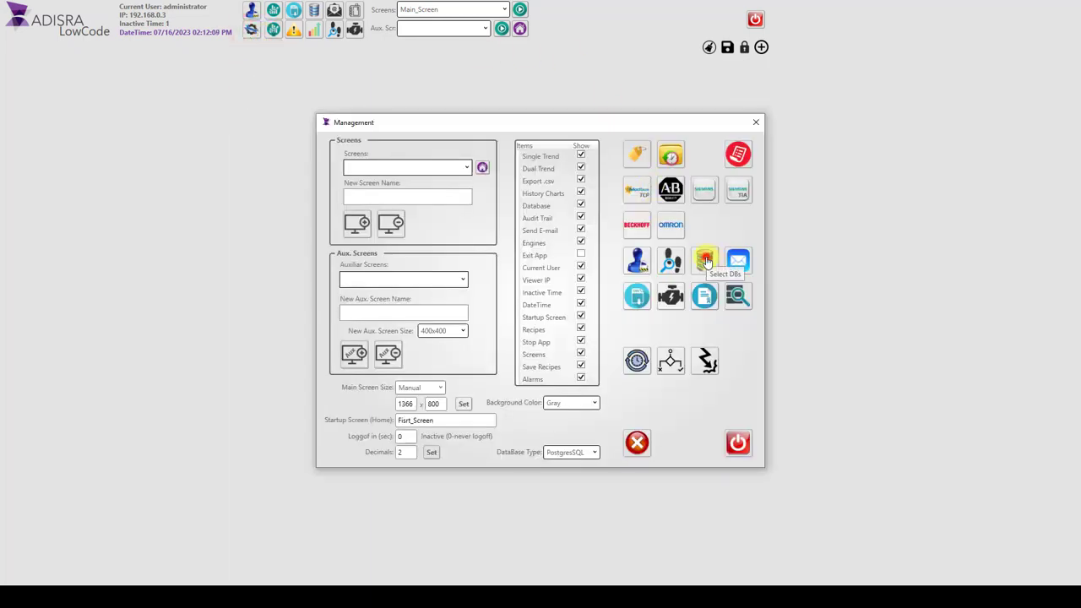
left_click(835, 415)
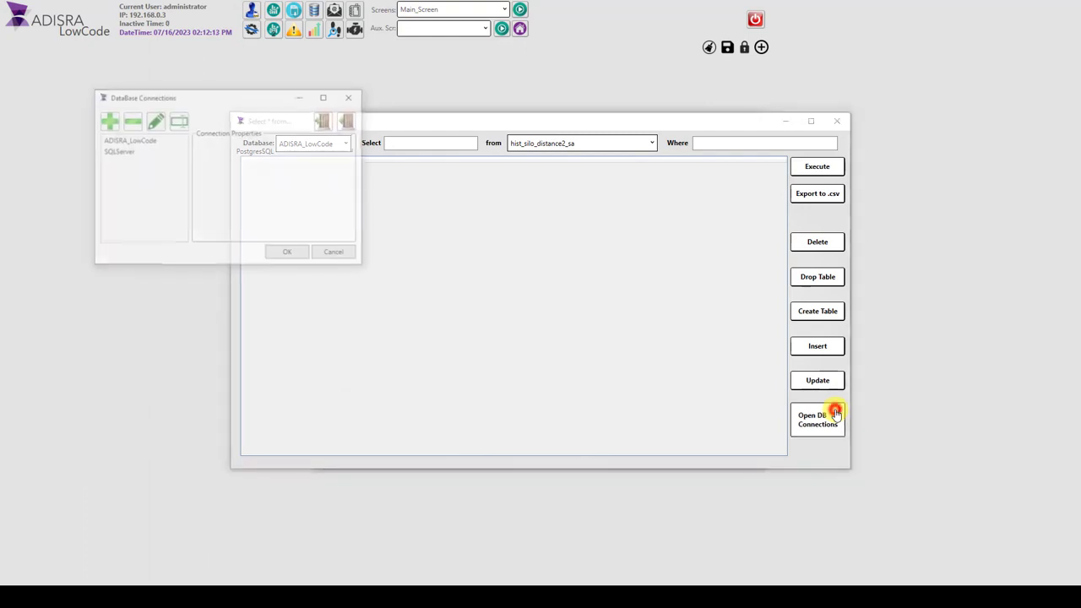
left_click_drag(211, 100, 505, 238)
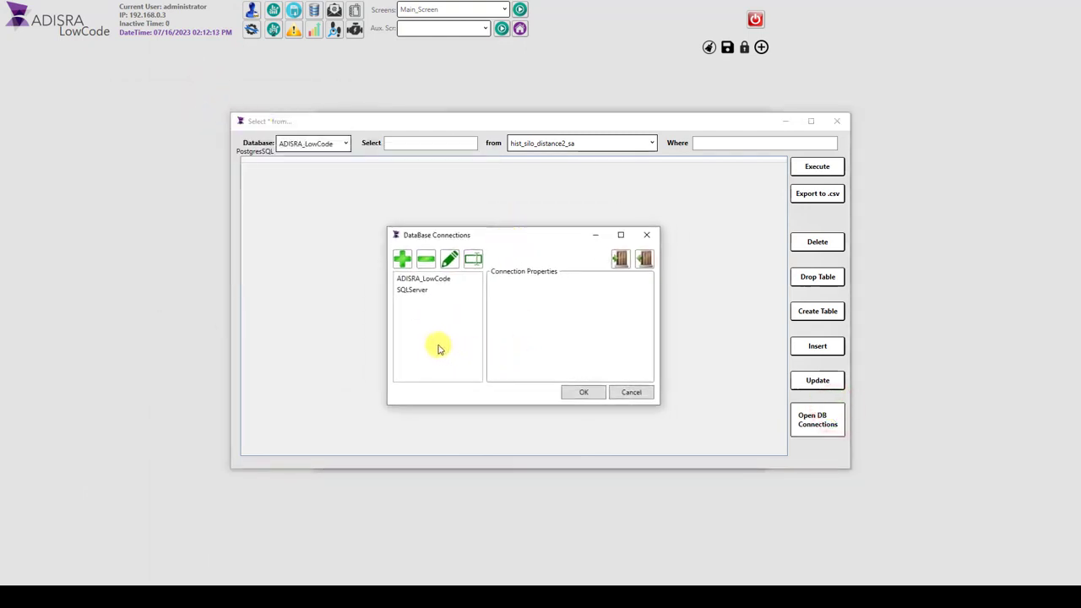
left_click(402, 257)
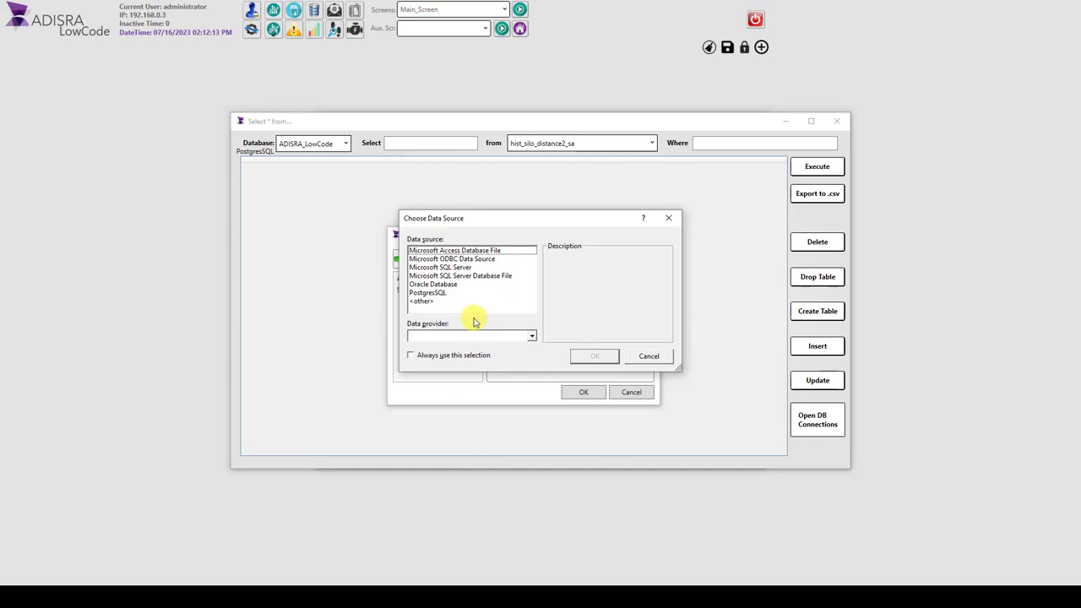
left_click(646, 355)
Step: Inspect the properties of the ADISRA_LowCode connection and close the database windows
left_click(440, 280)
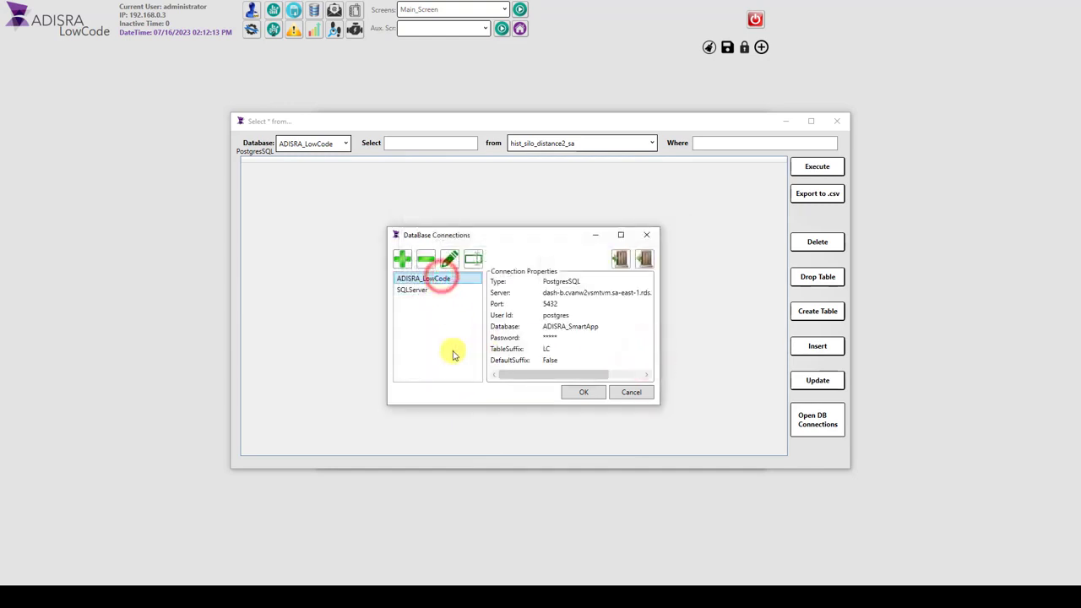
left_click(581, 391)
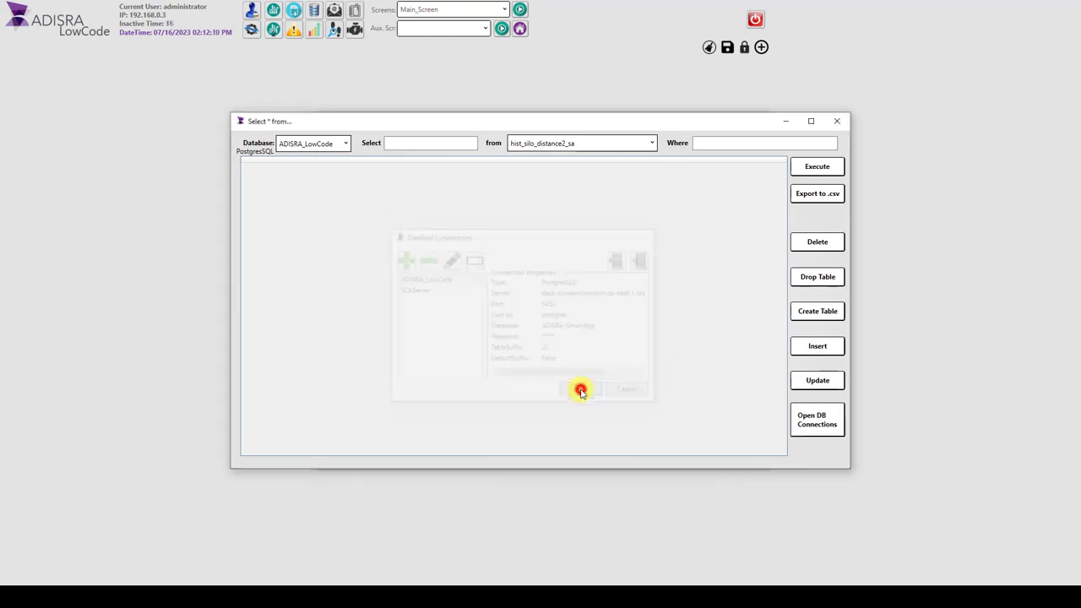
left_click(837, 120)
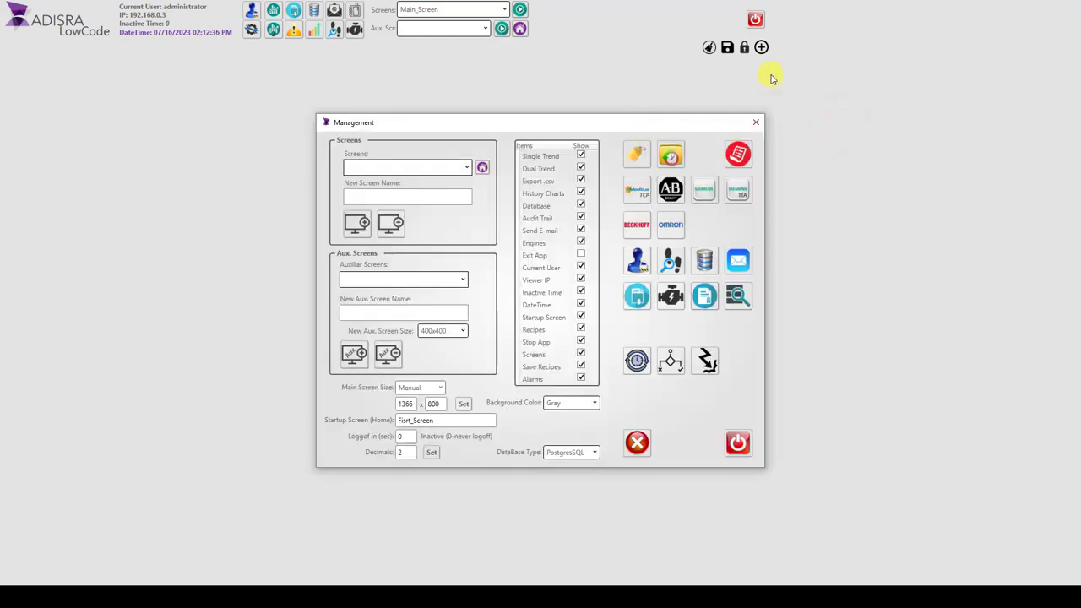
Step: Open the tag configuration from Management and bring up its history group settings
left_click(636, 154)
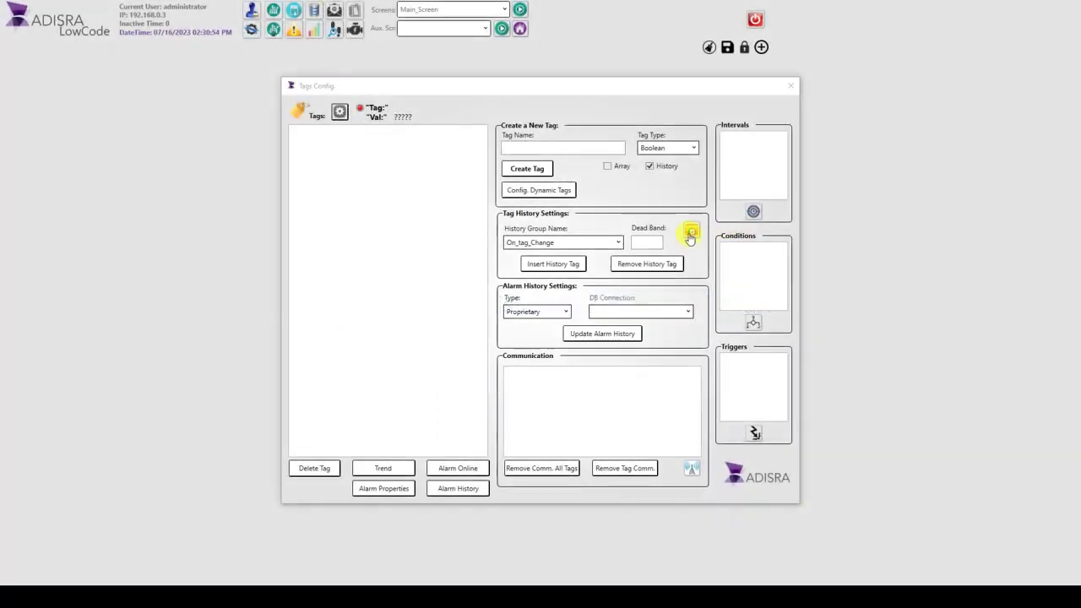
left_click(690, 237)
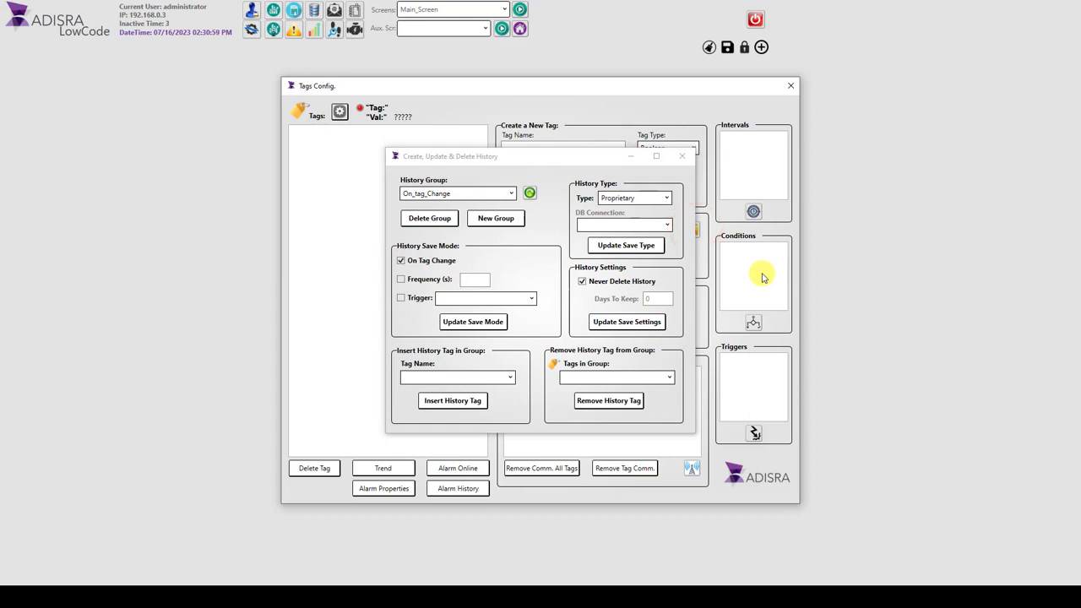
Step: Review the history types offered for a new history group and the list of existing history groups
left_click(498, 218)
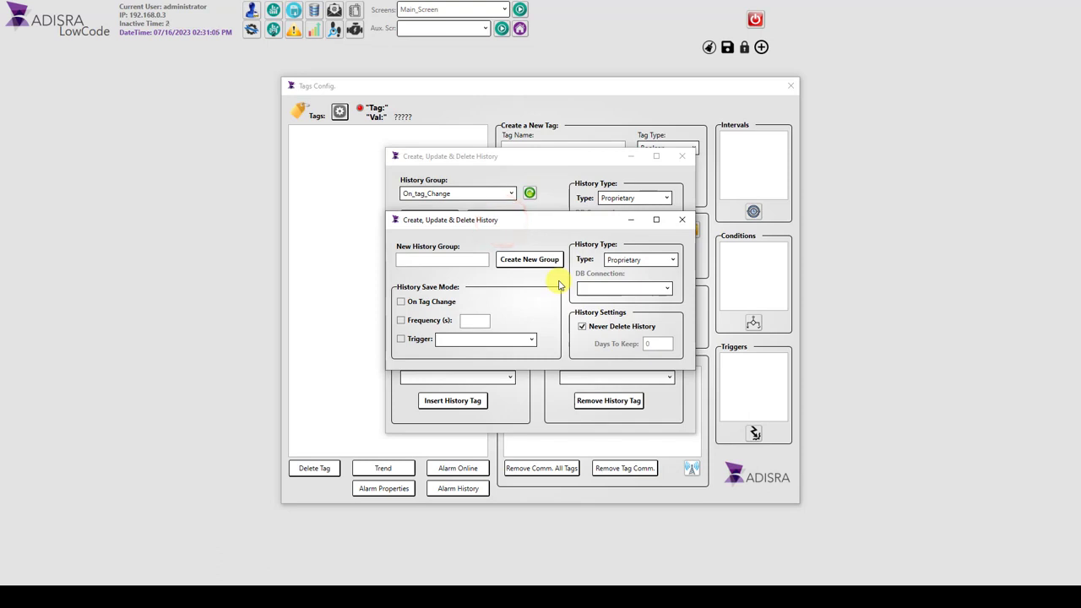
left_click(673, 260)
left_click(673, 260)
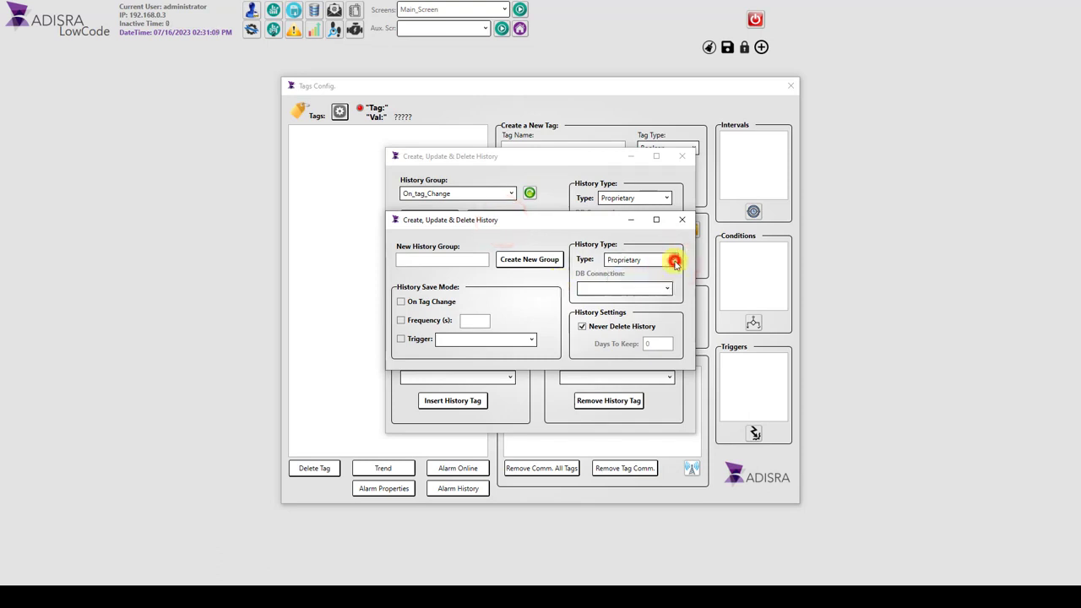
left_click(681, 219)
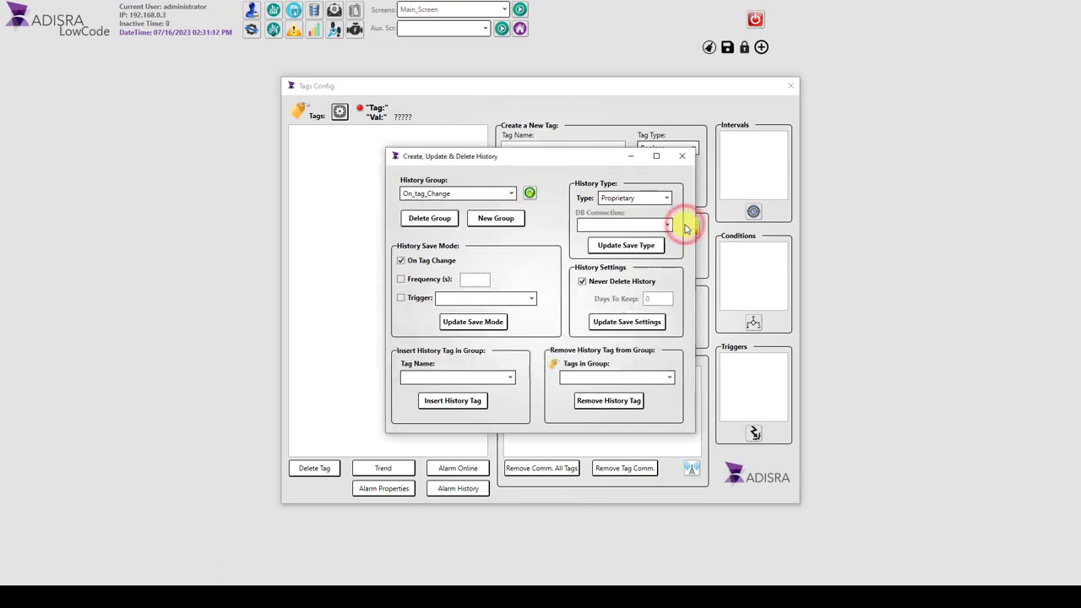
left_click(512, 194)
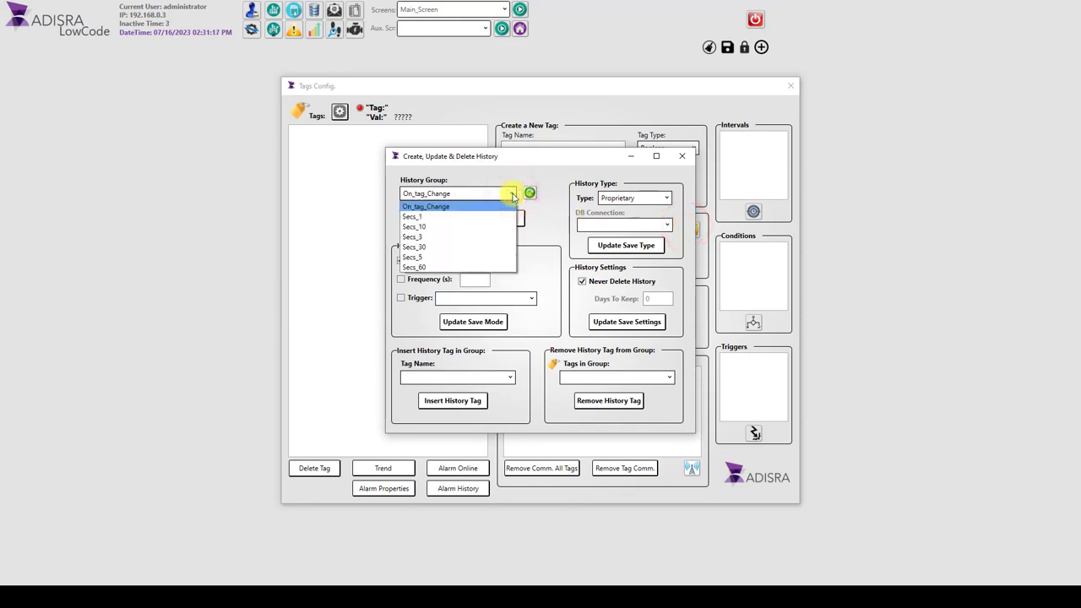
left_click(512, 194)
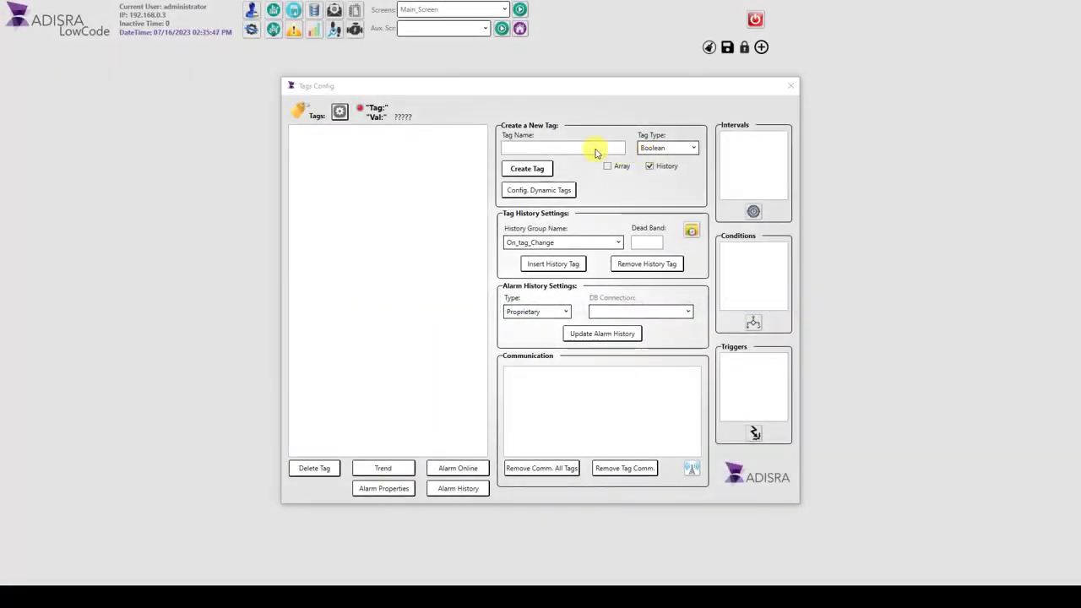
Step: Create a Boolean tag named New_Bool with history enabled
left_click(596, 150)
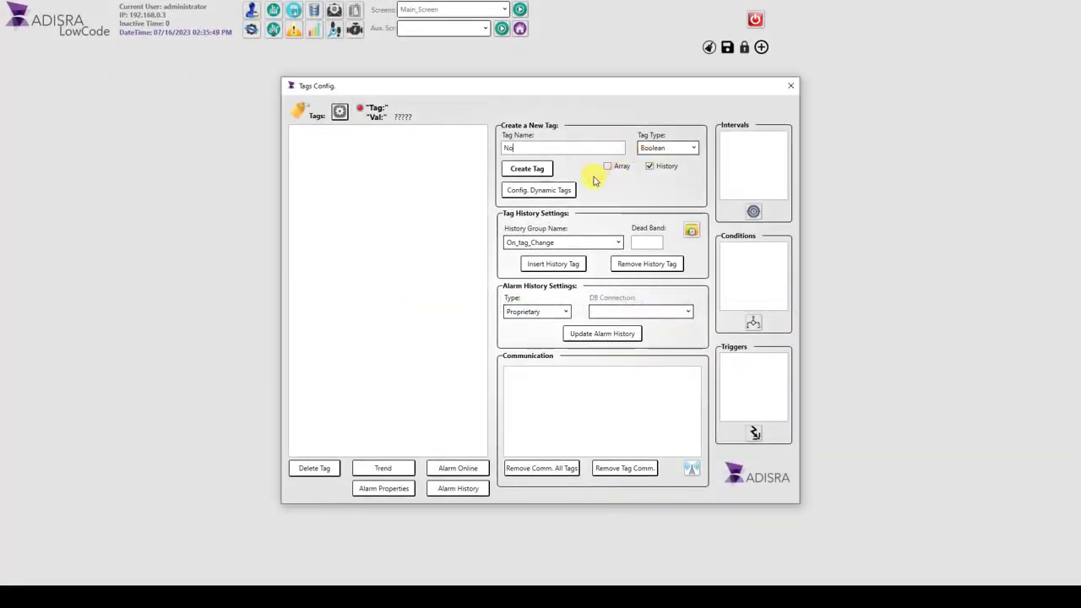
type("New_Bool")
left_click(681, 145)
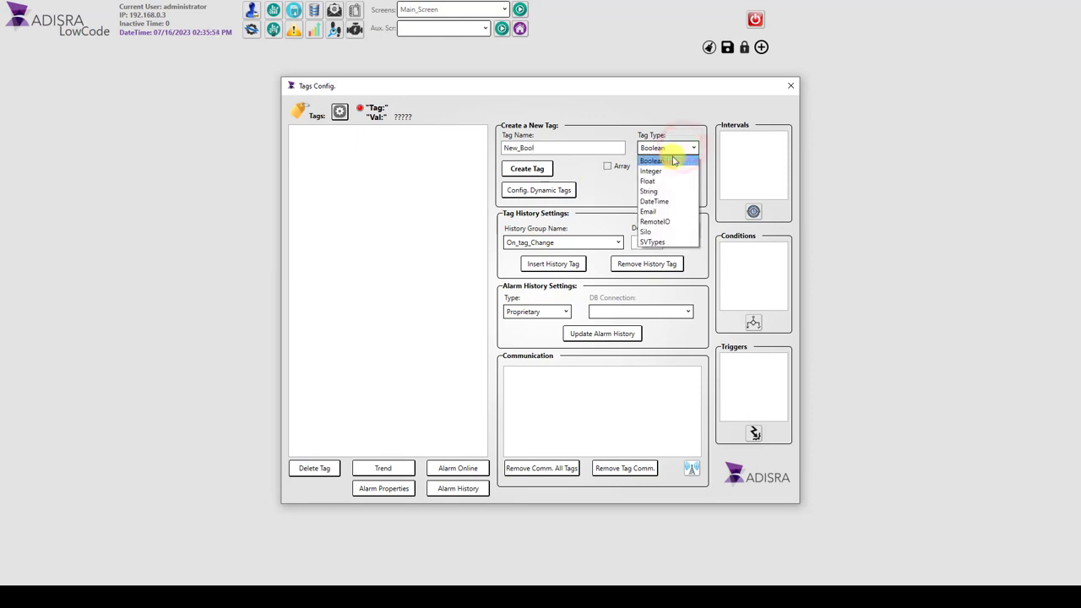
left_click(673, 159)
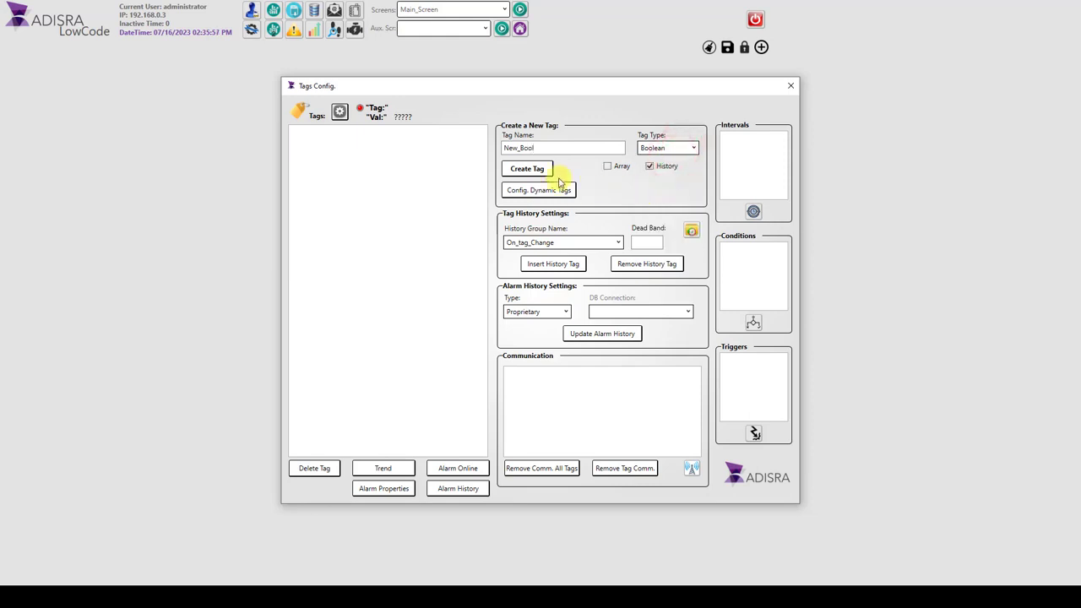
left_click(526, 168)
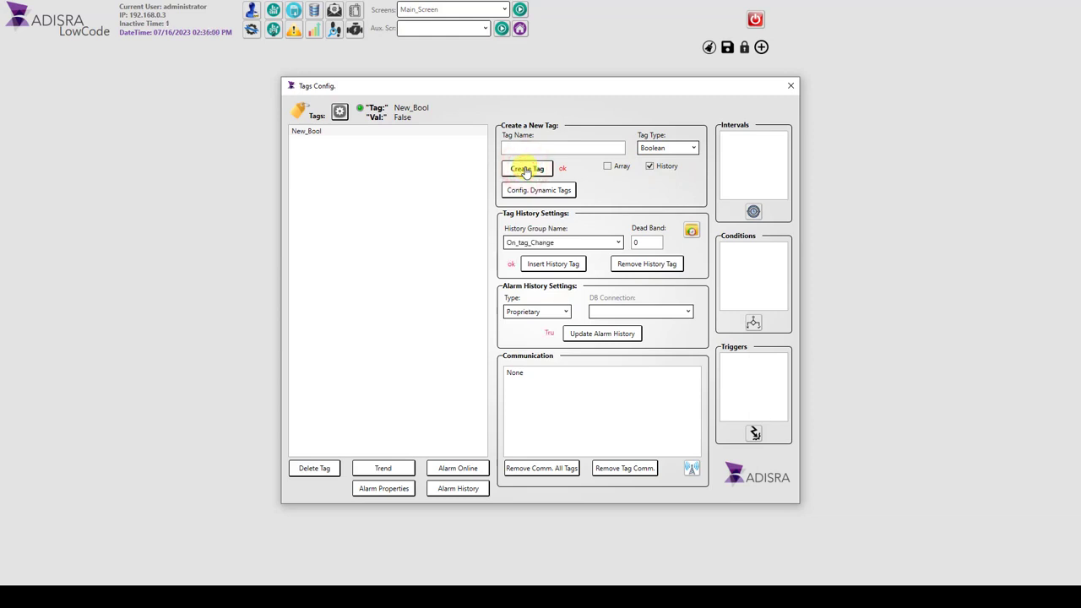
Step: Create a Float tag named New_Float with history enabled
left_click(523, 147)
type("New_Float")
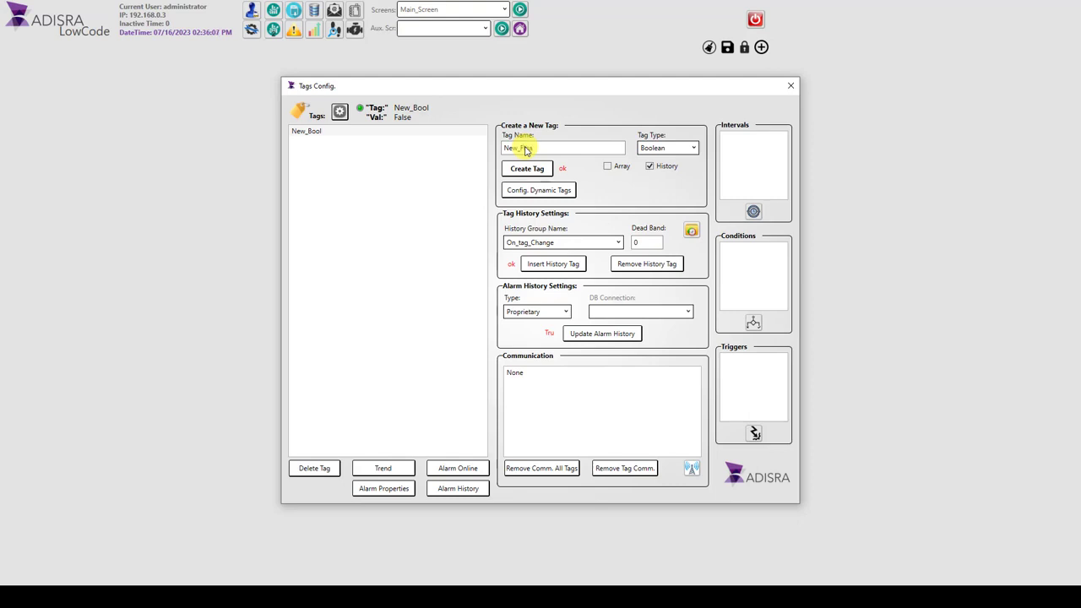
left_click(653, 148)
left_click(649, 176)
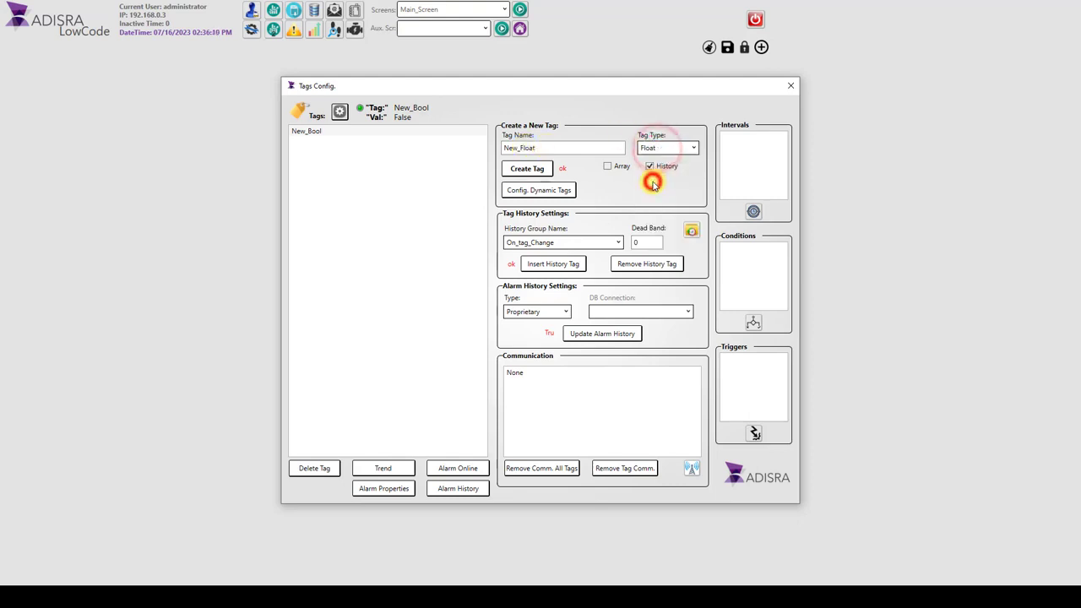
left_click(527, 171)
Step: Create an Integer tag named New_Integer with history enabled
left_click(527, 148)
type("New_In")
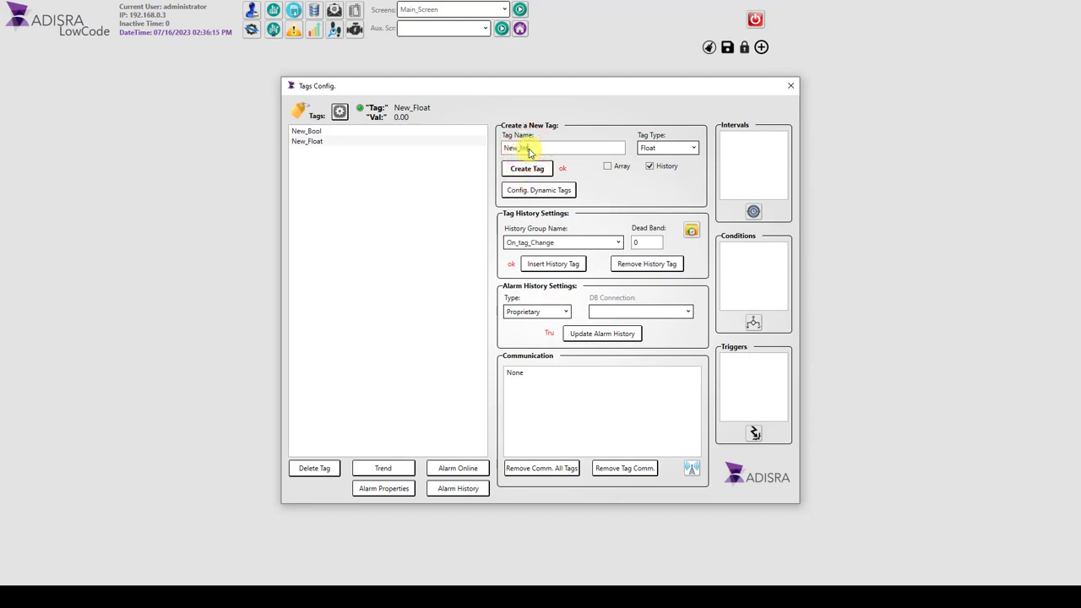
left_click(682, 145)
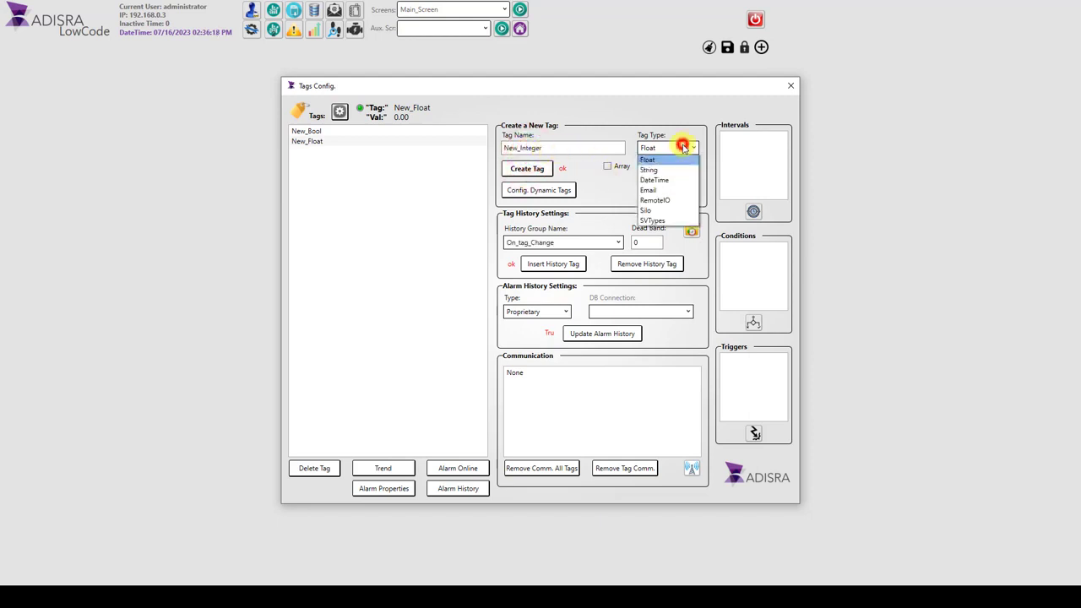
left_click(650, 170)
left_click(649, 166)
left_click(527, 169)
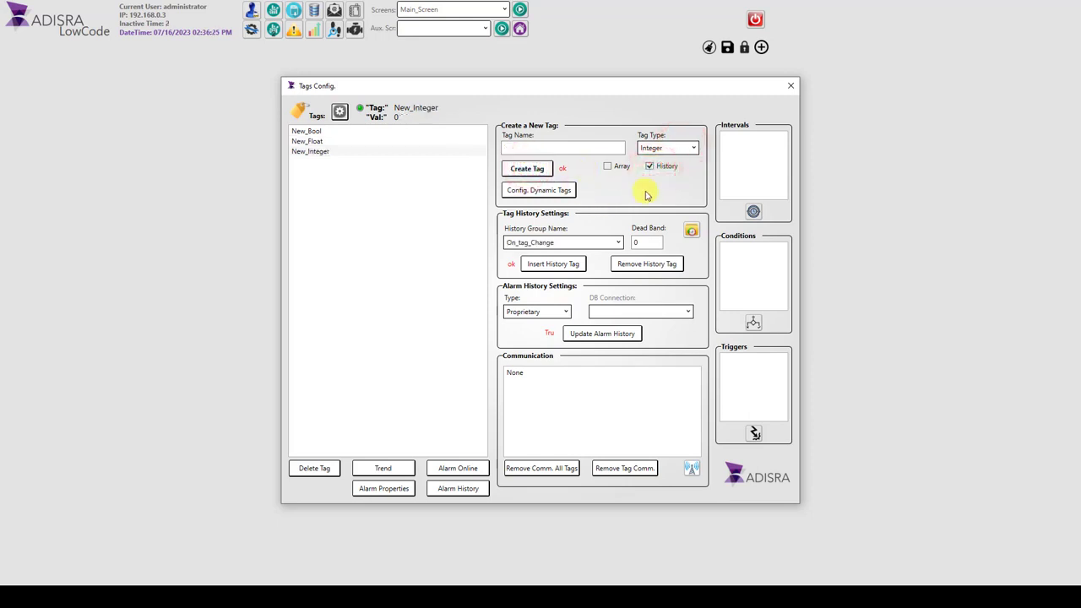
Step: In New_Bool's tag parameters, enable the True alarm with priority 2 and the message "Bool Active", and apply it
left_click(305, 131)
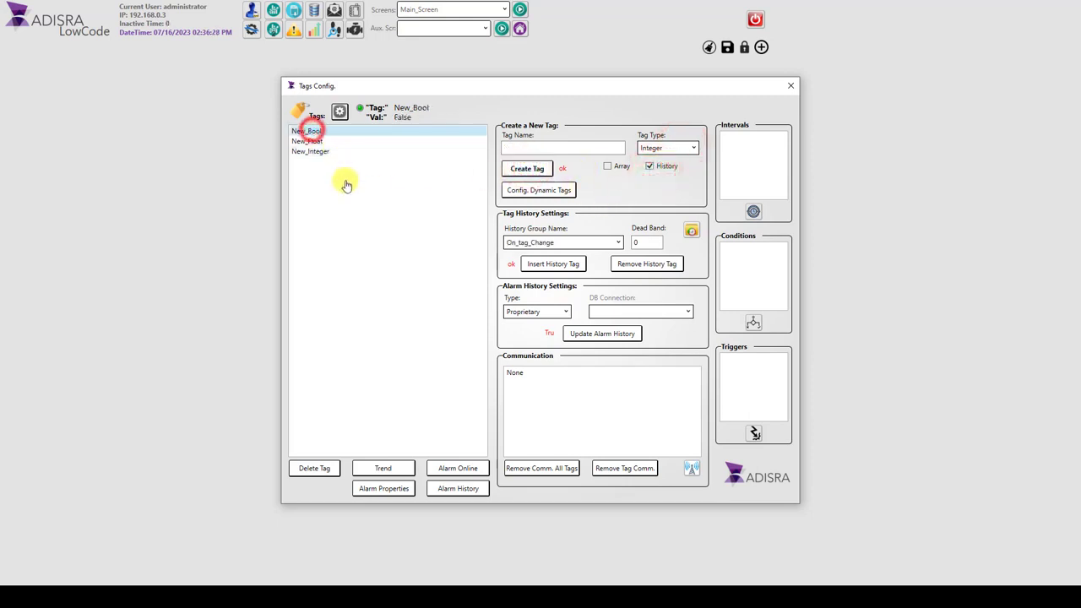
left_click(338, 112)
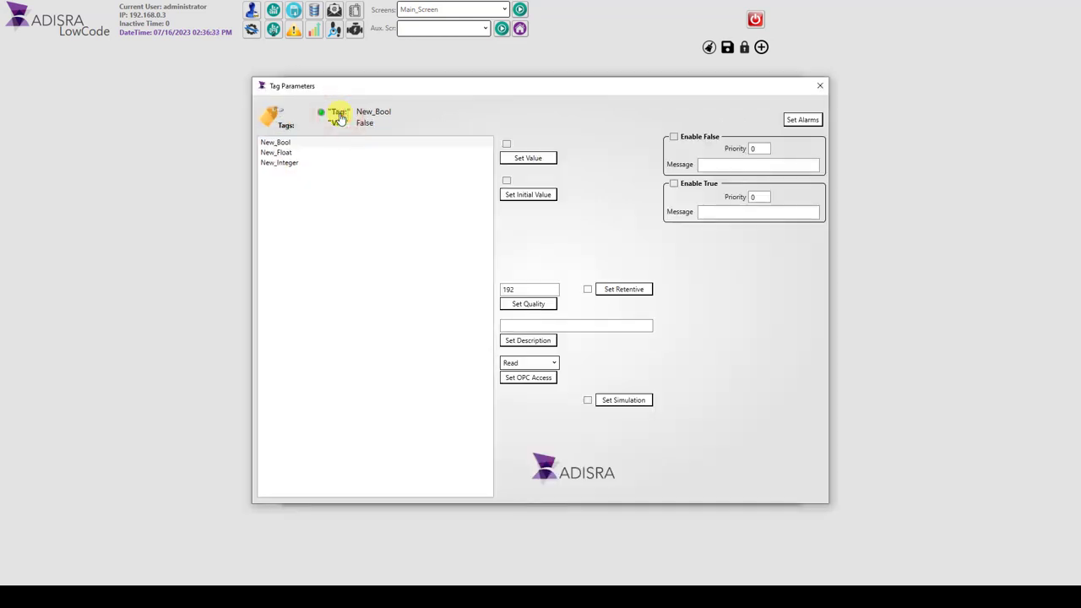
left_click(301, 143)
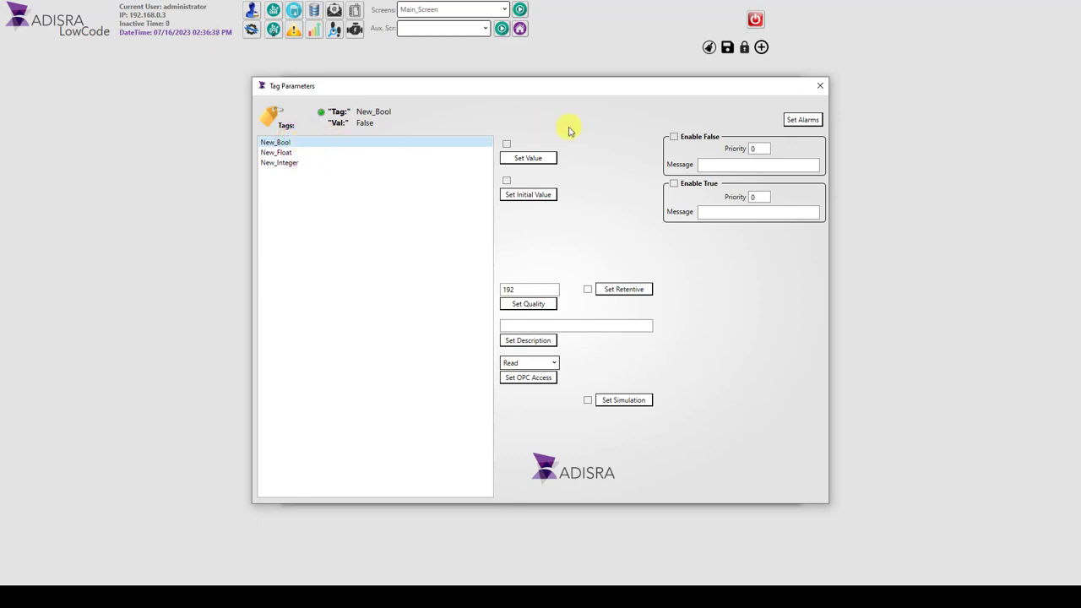
left_click(673, 183)
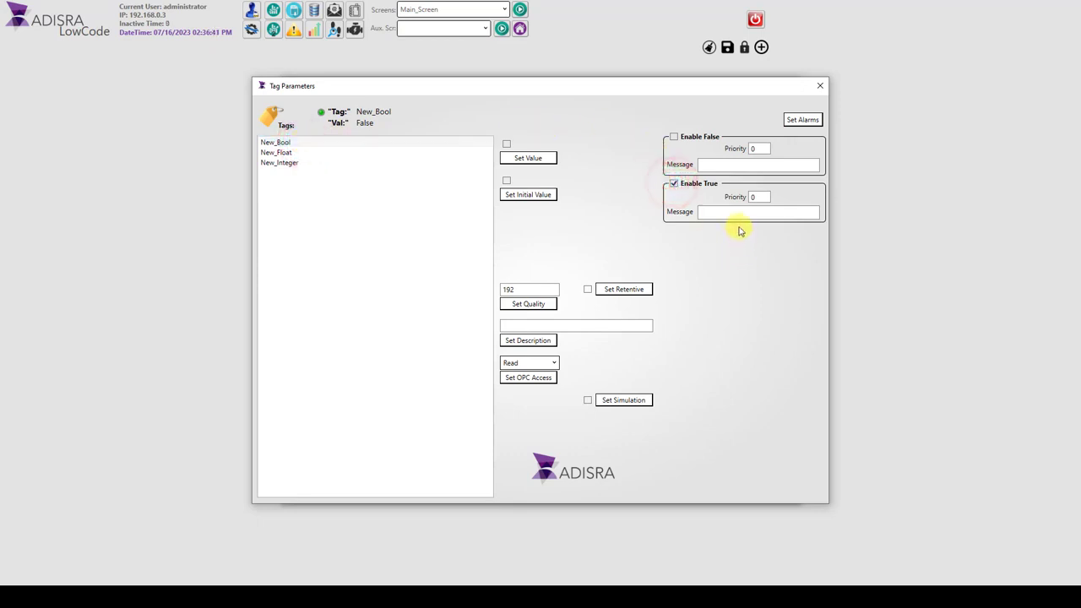
left_click(778, 212)
type("Bool Active")
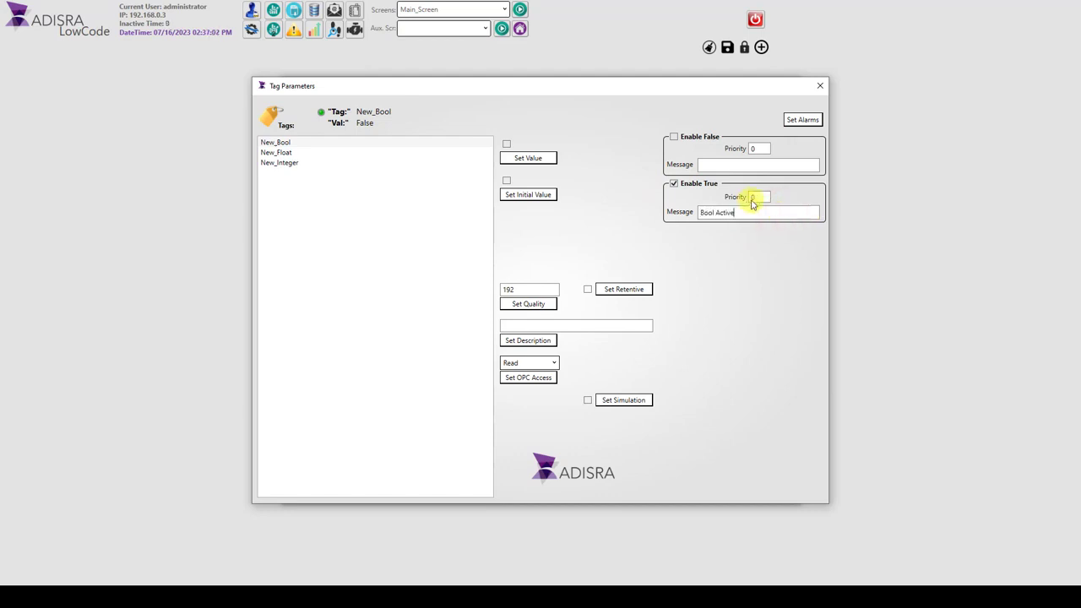
left_click(761, 195)
type("2")
left_click(802, 119)
Step: Set New_Float's minimum value to 0 and its maximum value to 100
left_click(362, 156)
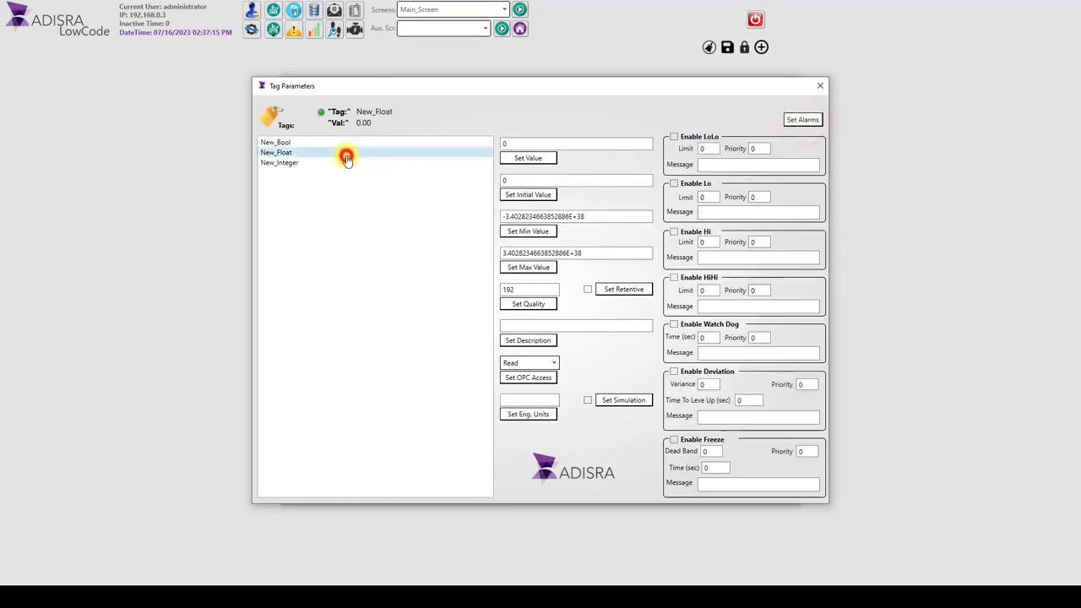
left_click(593, 217)
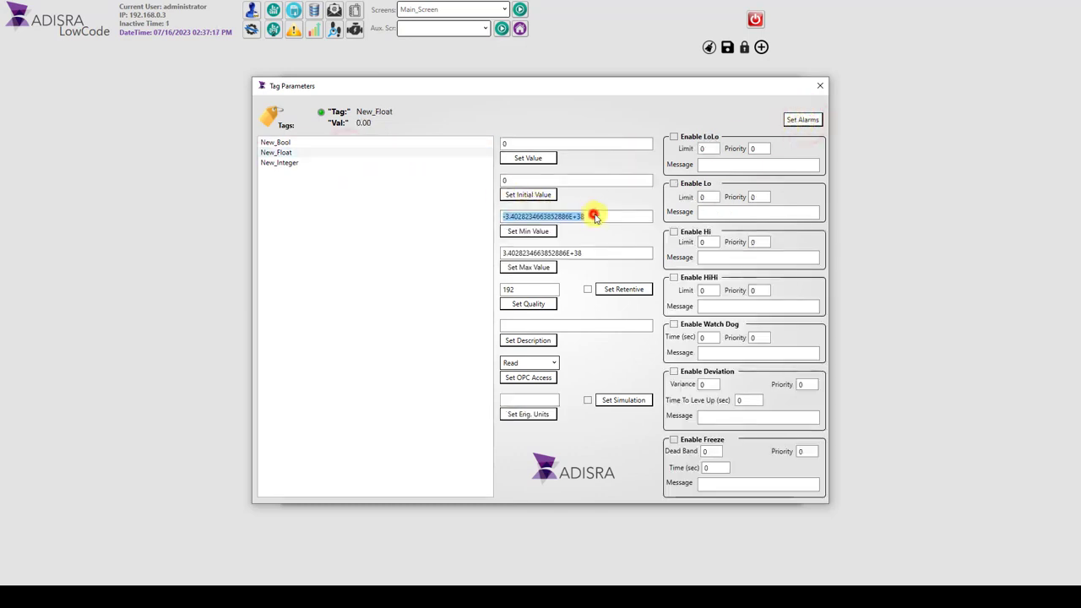
type("0")
left_click(530, 231)
left_click(583, 252)
type("100")
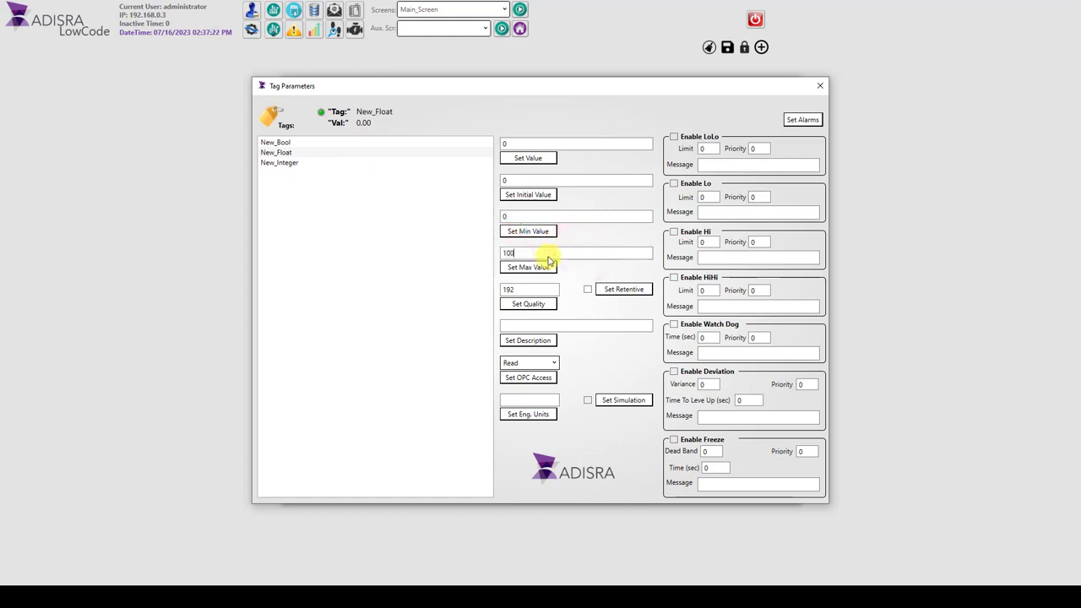
left_click(548, 269)
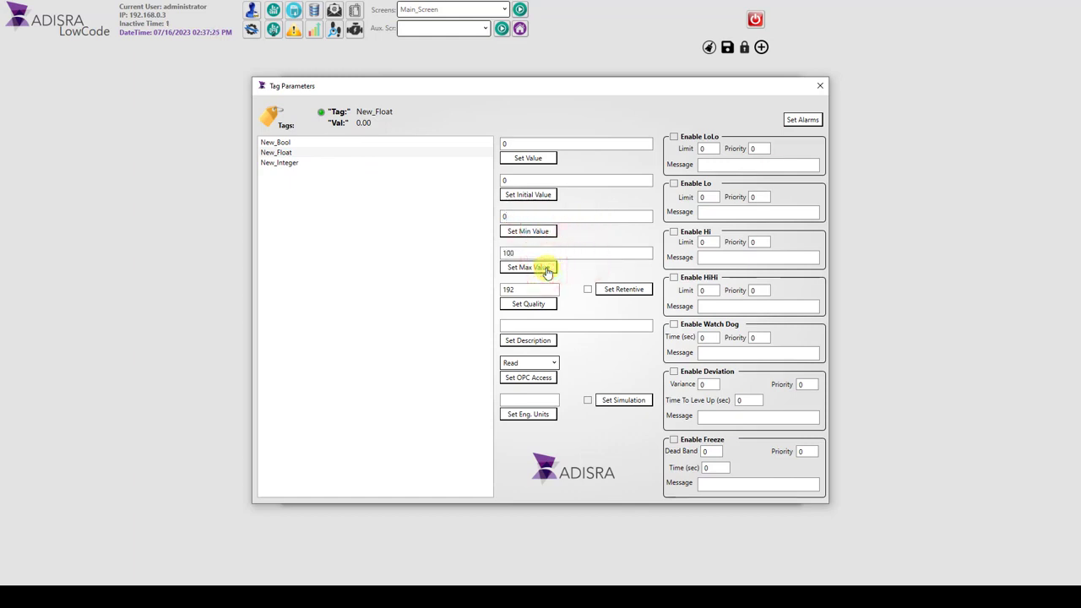
Step: Enable New_Float's LoLo and HiHi alarms and give LoLo a limit of 20 and the message "LoLo Active Float"
left_click(673, 136)
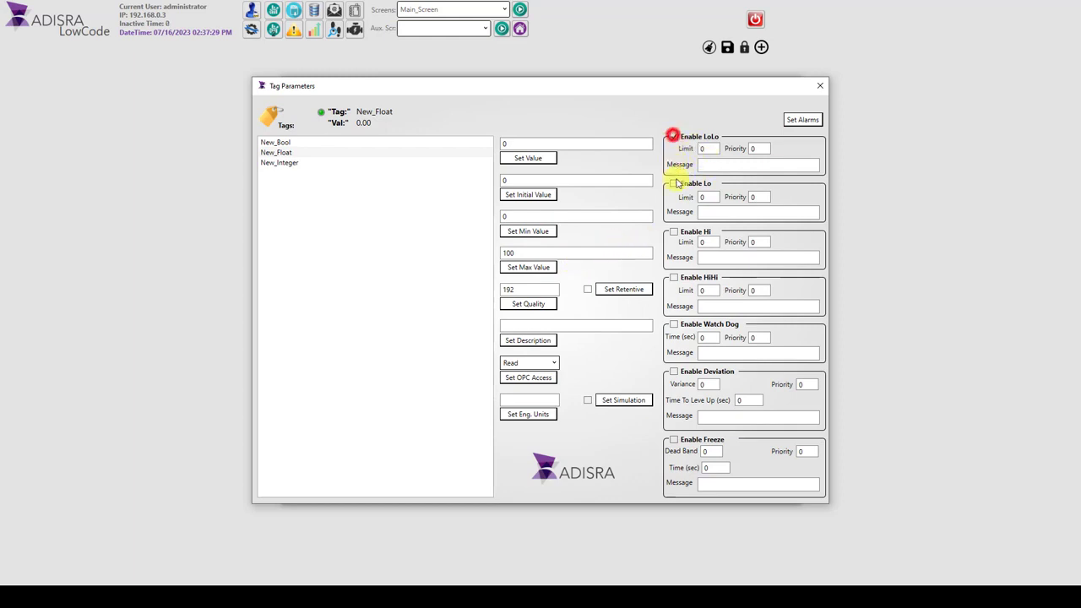
left_click(674, 278)
left_click(708, 151)
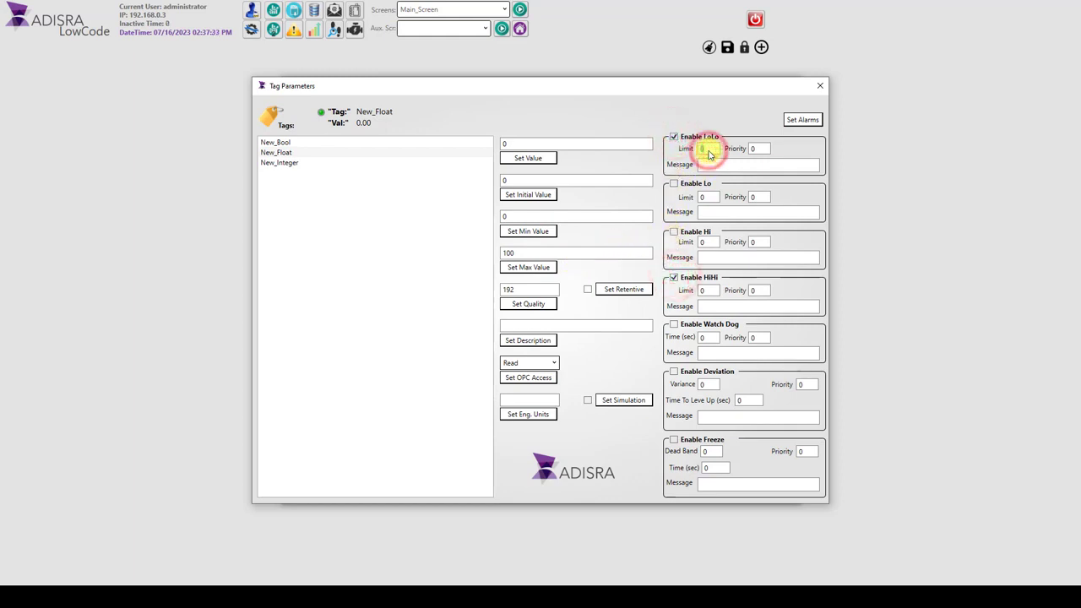
type("20")
left_click(705, 166)
type("Lo Active Float")
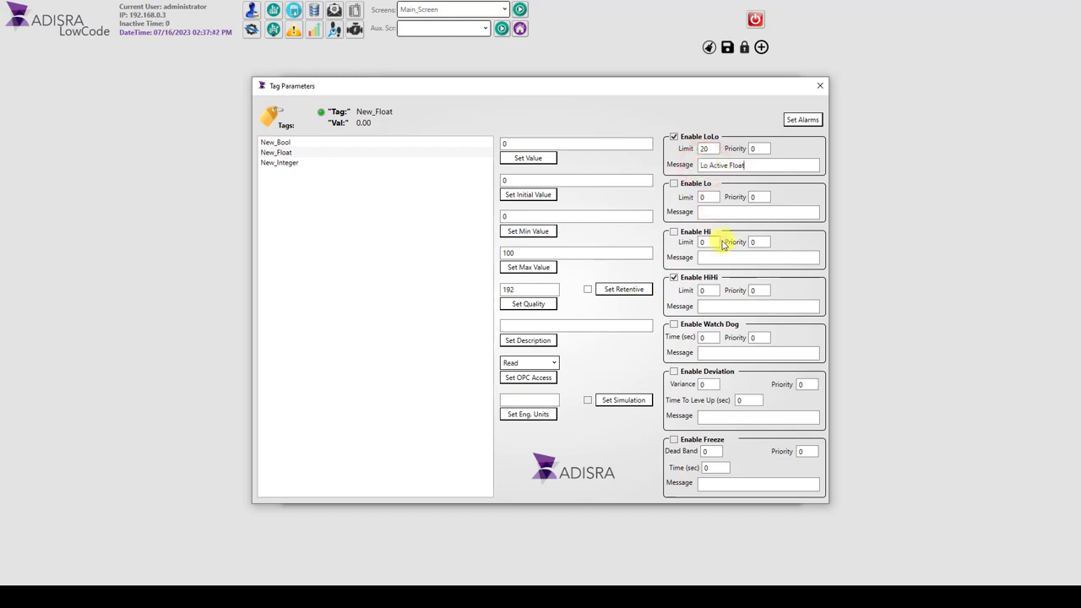
left_click(709, 170)
type("Lo")
Step: Enter a "HiHi Active" message for New_Float's HiHi alarm, set the LoLo priority to 2, and apply the alarm settings
left_click(711, 305)
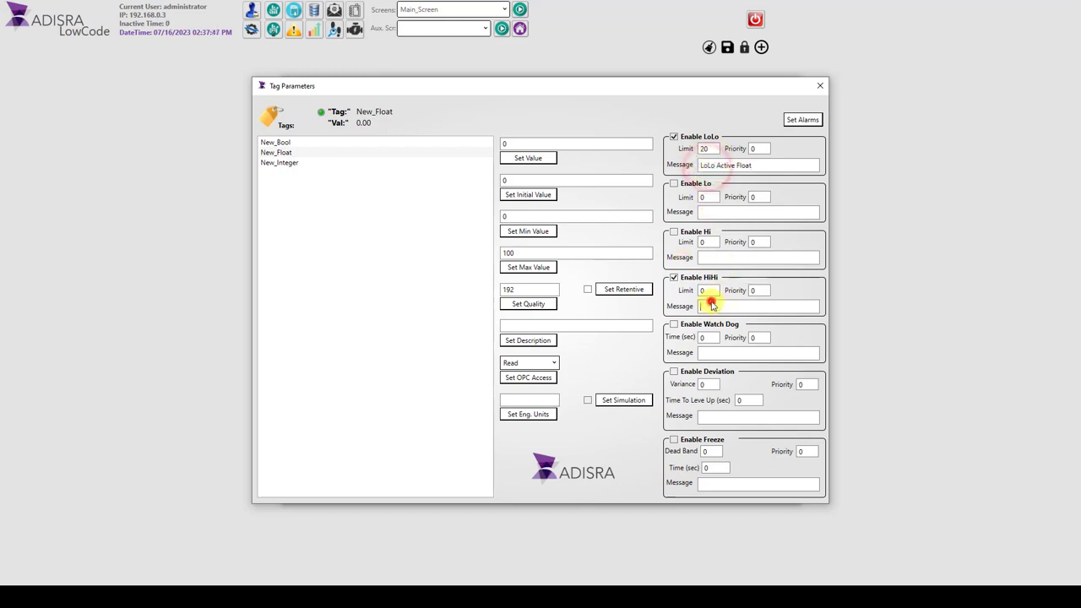
type("HiHi Active Float")
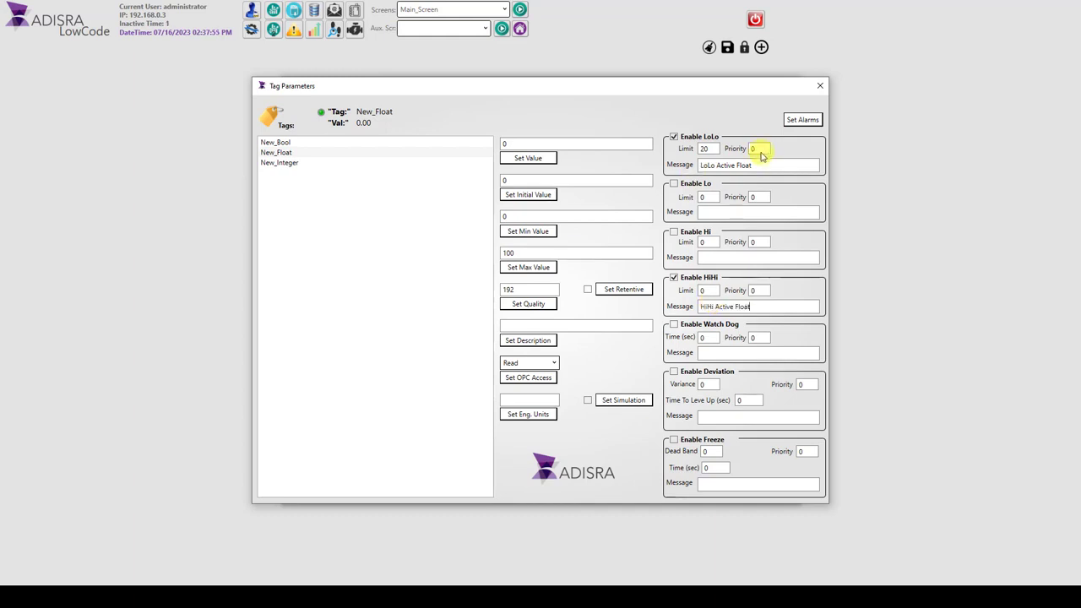
left_click_drag(762, 151, 748, 151)
type("2")
left_click_drag(762, 290, 749, 291)
left_click(803, 119)
Step: Set New_Integer's minimum value to 0 and its maximum value to 100
left_click(288, 163)
double_click(550, 217)
type("0")
double_click(560, 252)
type("100")
left_click(540, 267)
Step: Enable New_Integer's LoLo and HiHi alarms and give LoLo a limit of 20 and the message "LoLo Active Integer"
left_click(673, 136)
left_click(673, 277)
double_click(708, 149)
type("20")
left_click(724, 163)
type("LoLo Active Integer")
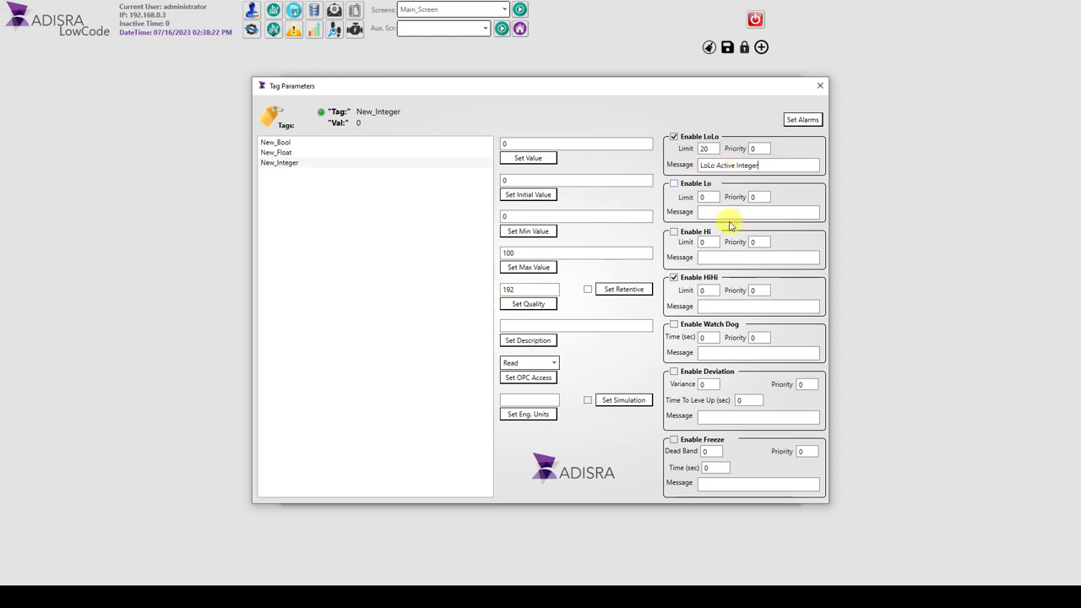
Step: Give New_Integer's HiHi alarm a limit of 80 and the message "HiHi Active Integer", apply the alarms, and close the tag parameters
left_click(712, 293)
type("80")
left_click(726, 305)
type("HiHi Active Integer")
left_click(802, 119)
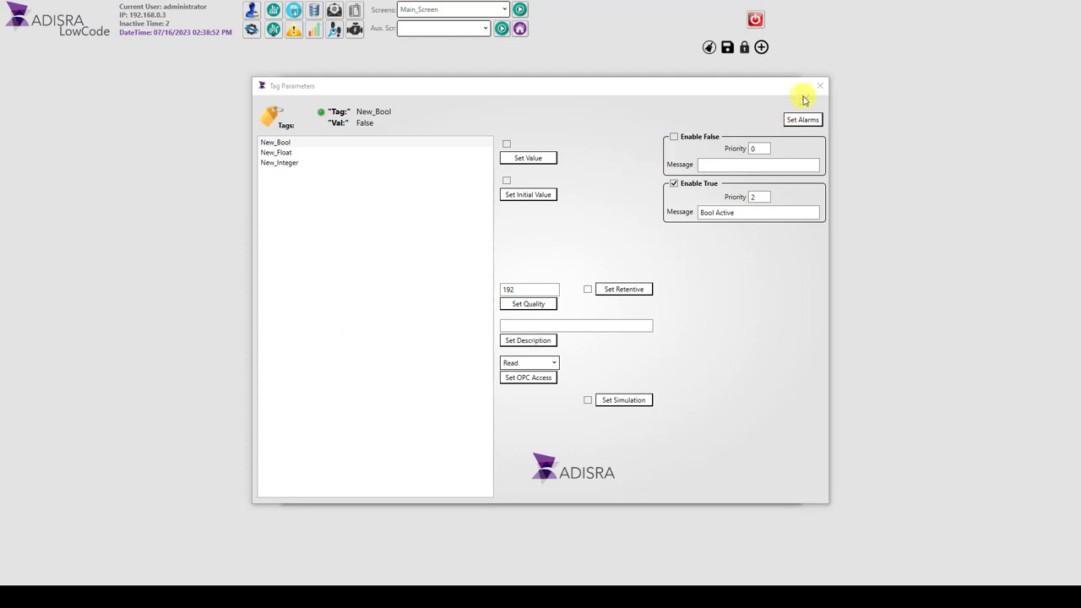
left_click(819, 86)
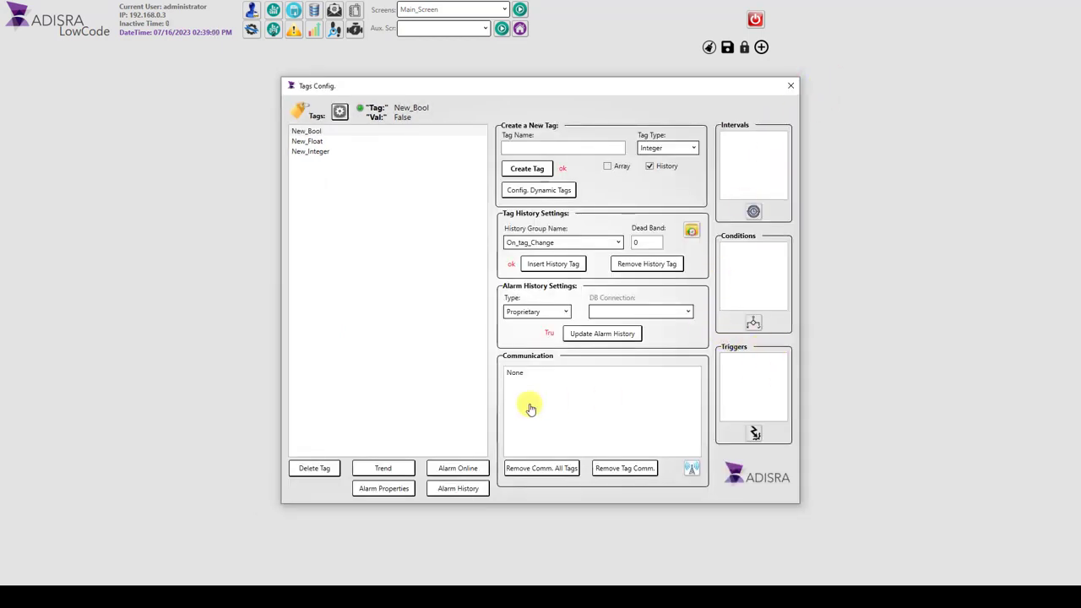
Step: Open the online alarm view from the tag configuration and add the New_Float tag to it
left_click(449, 469)
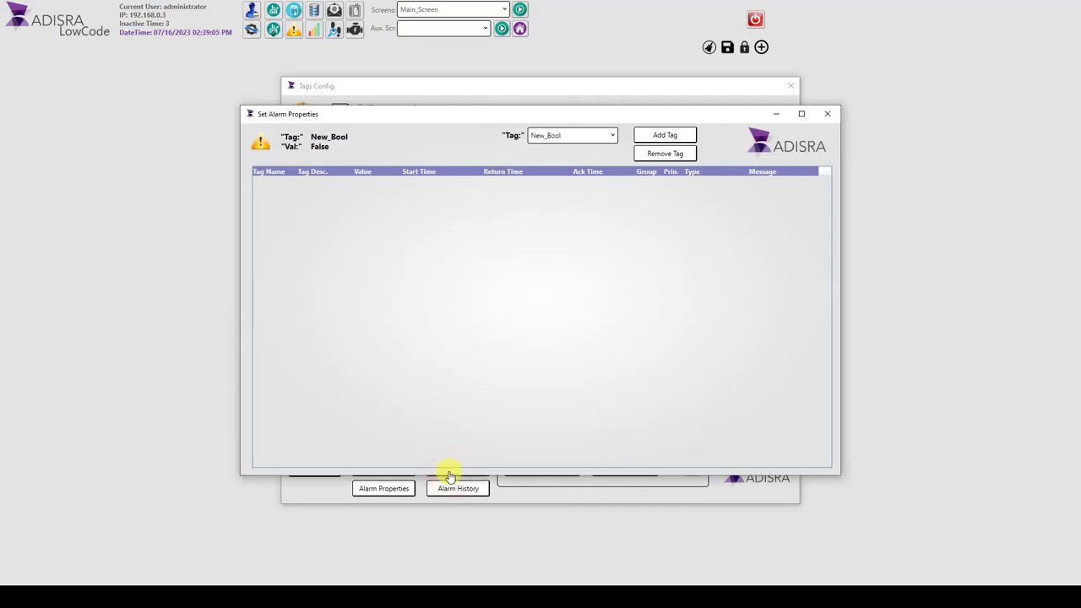
left_click(562, 135)
left_click(557, 157)
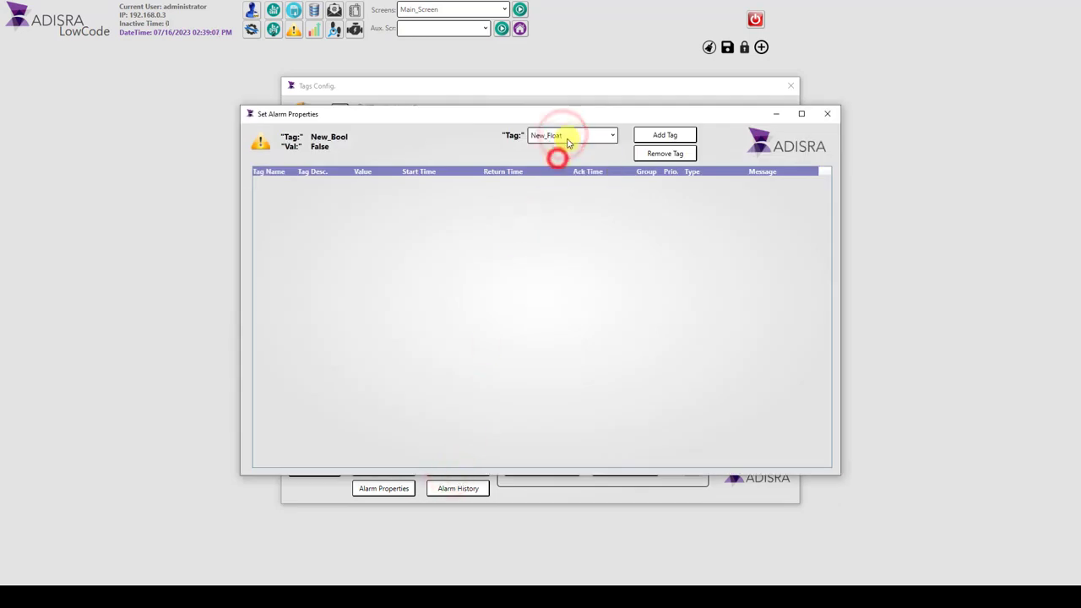
left_click(574, 138)
left_click(555, 164)
left_click(590, 137)
left_click(569, 159)
left_click(661, 134)
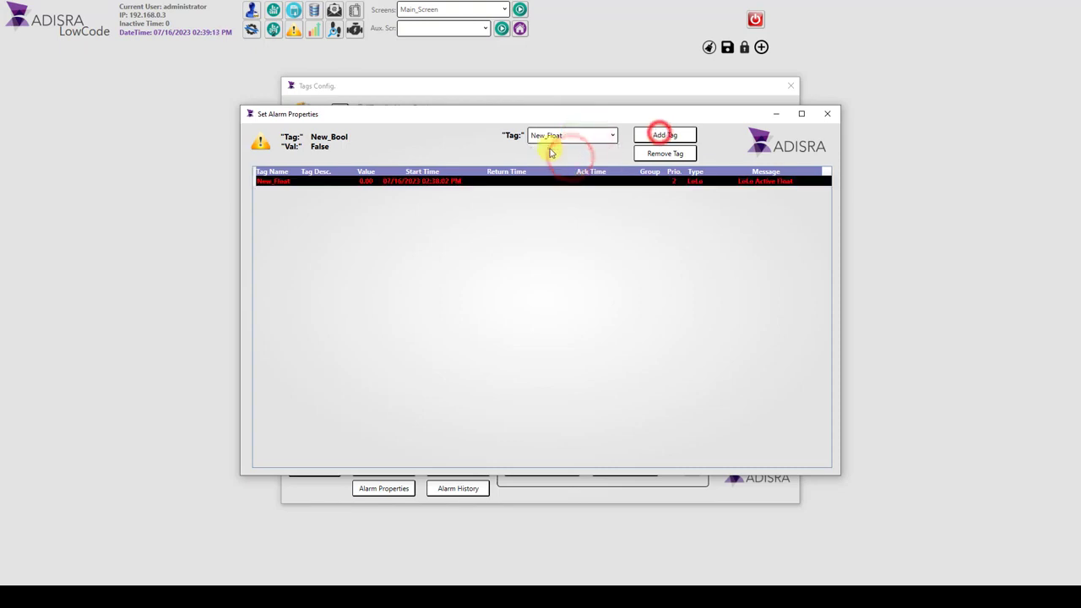
Step: Add the New_Integer and New_Bool tags to the online alarm view
left_click(561, 137)
left_click(551, 167)
left_click(676, 139)
left_click(574, 135)
left_click(593, 149)
left_click(635, 135)
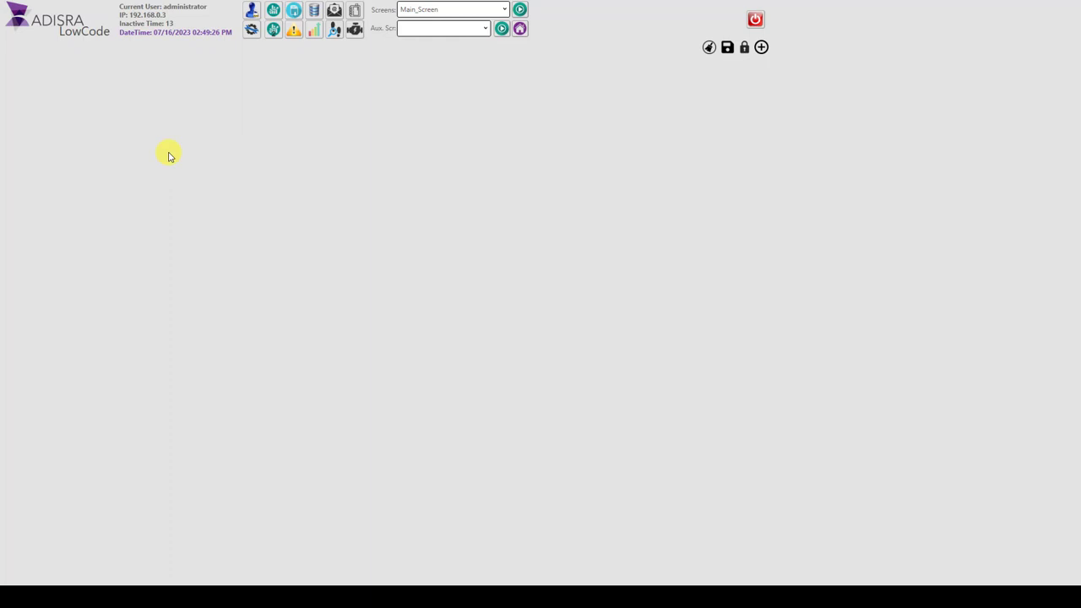
Step: Open the Modbus TCP driver setup from the communication settings of the tag configuration
left_click(250, 30)
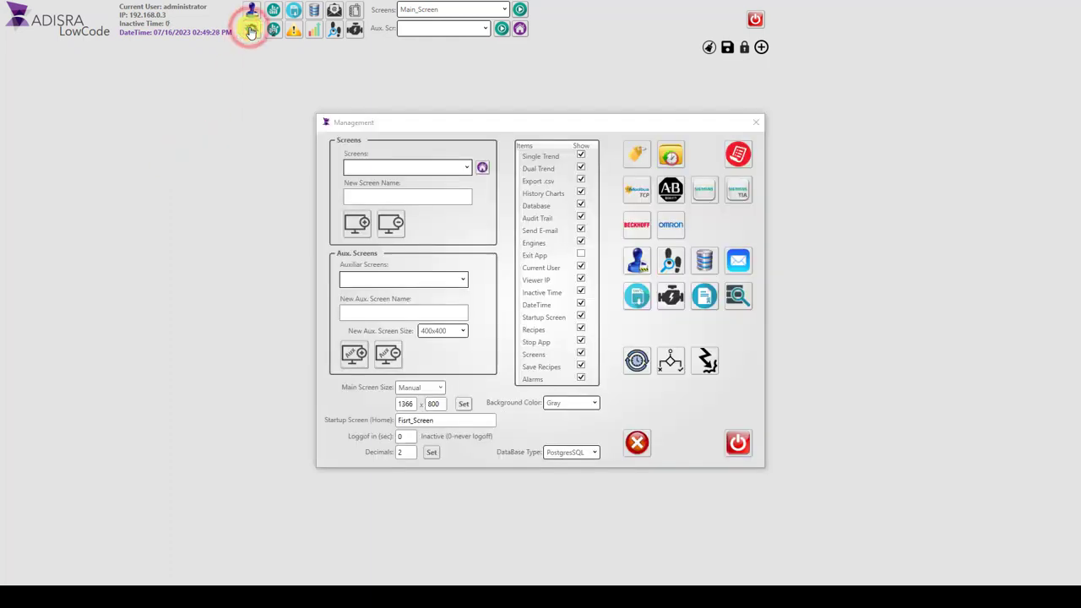
left_click(640, 155)
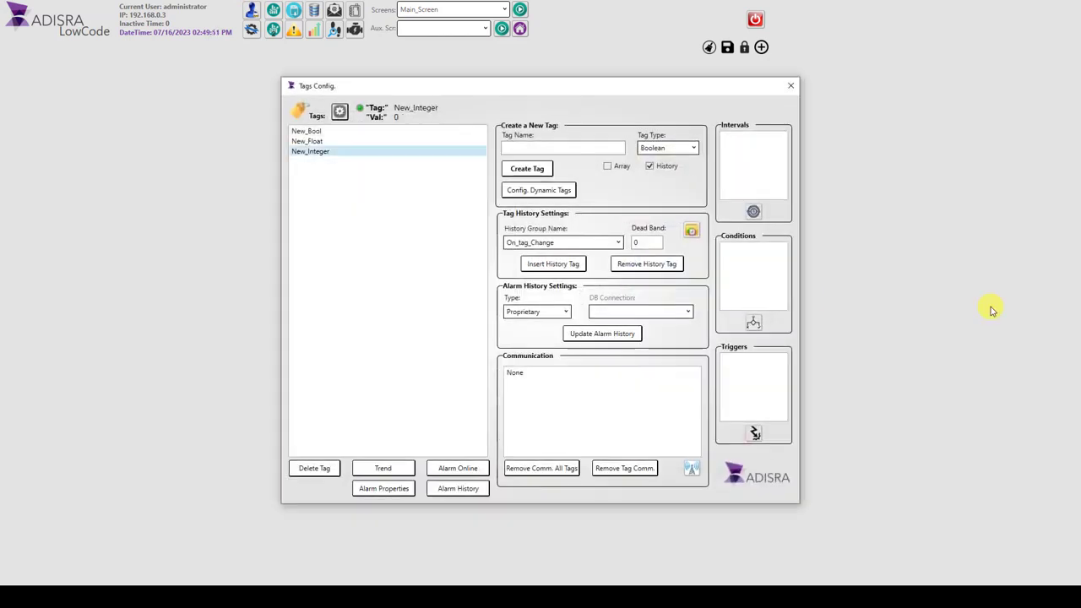
left_click(692, 470)
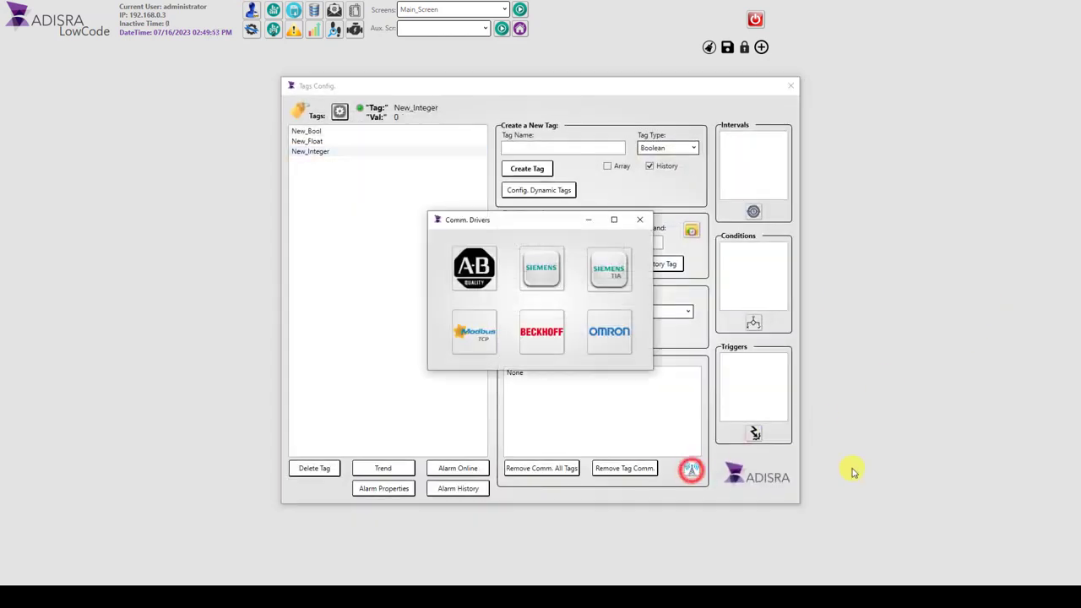
left_click(471, 337)
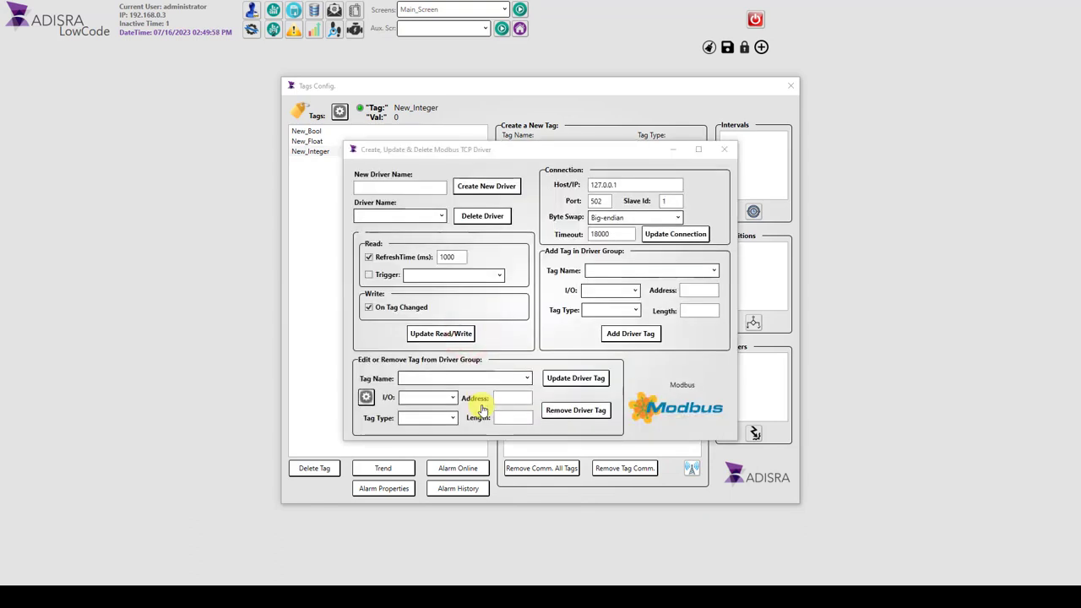
Step: Create the Modbus TCP driver Modbus01 with host 192.168.1.150 and Little-endian byte swap
left_click(369, 192)
type("Modbus01")
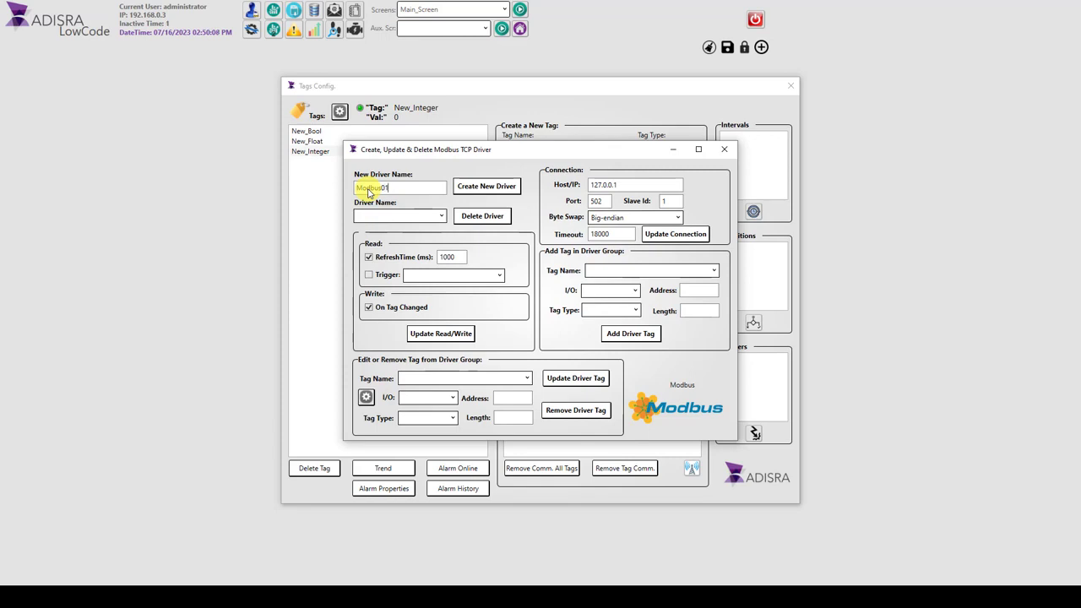
double_click(632, 184)
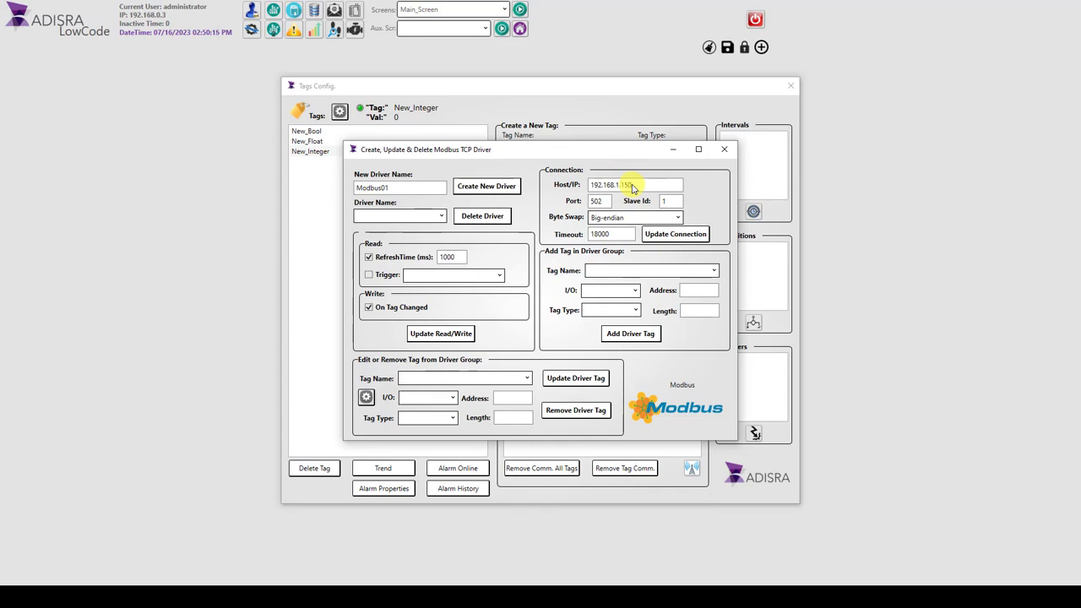
left_click(655, 217)
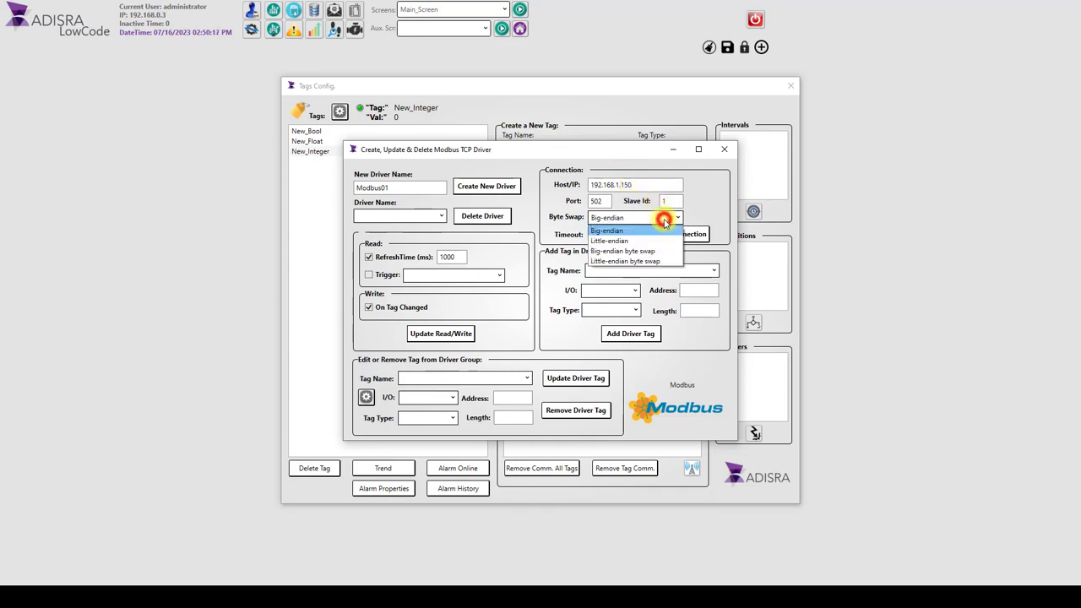
left_click(641, 261)
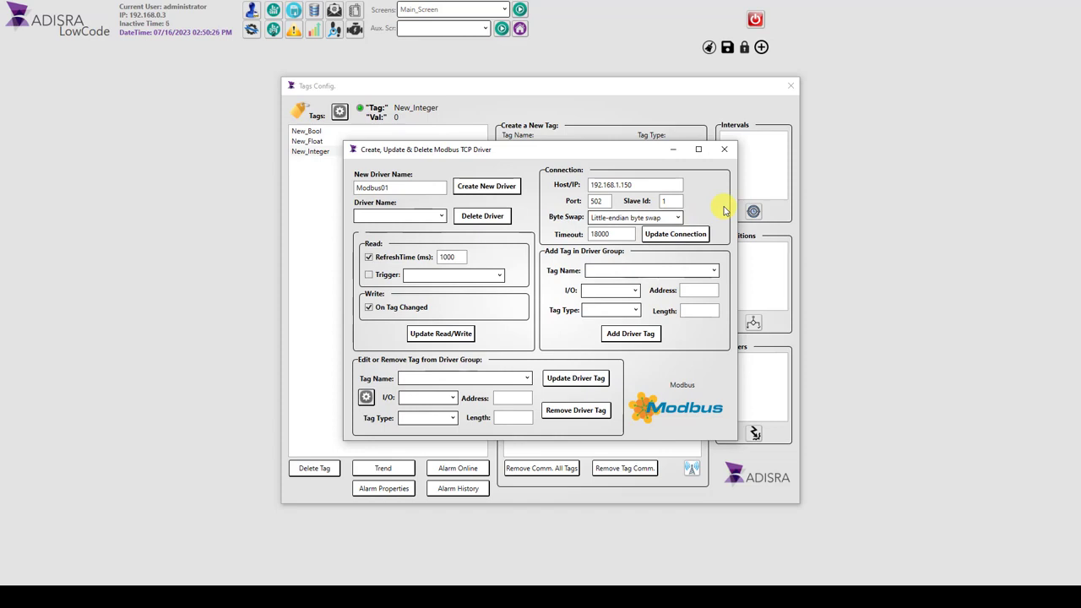
left_click(496, 187)
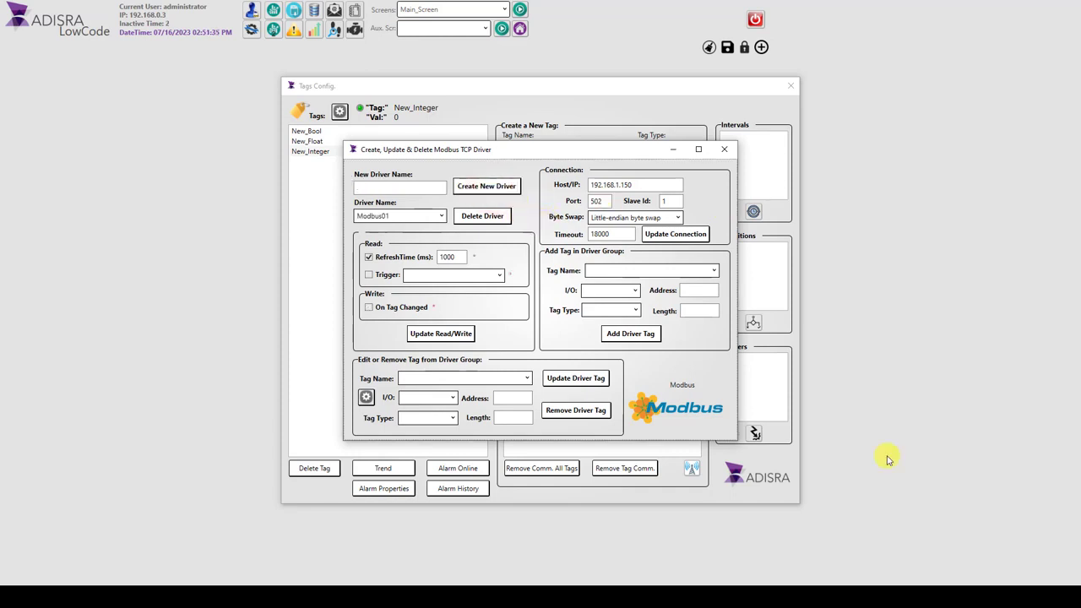
Step: Add New_Bool to the Modbus01 driver group as a holding register at address 1, type bit, length 1
left_click(671, 270)
left_click(667, 284)
left_click(608, 289)
left_click(611, 322)
left_click(696, 290)
type("1")
left_click(634, 310)
left_click(617, 321)
left_click(696, 310)
type("1")
left_click(632, 334)
Step: Add New_Float to the driver group as a holding register at address 9 with type Float
left_click(633, 270)
left_click(625, 292)
left_click(688, 290)
type("9")
left_click(627, 310)
left_click(591, 383)
left_click(631, 333)
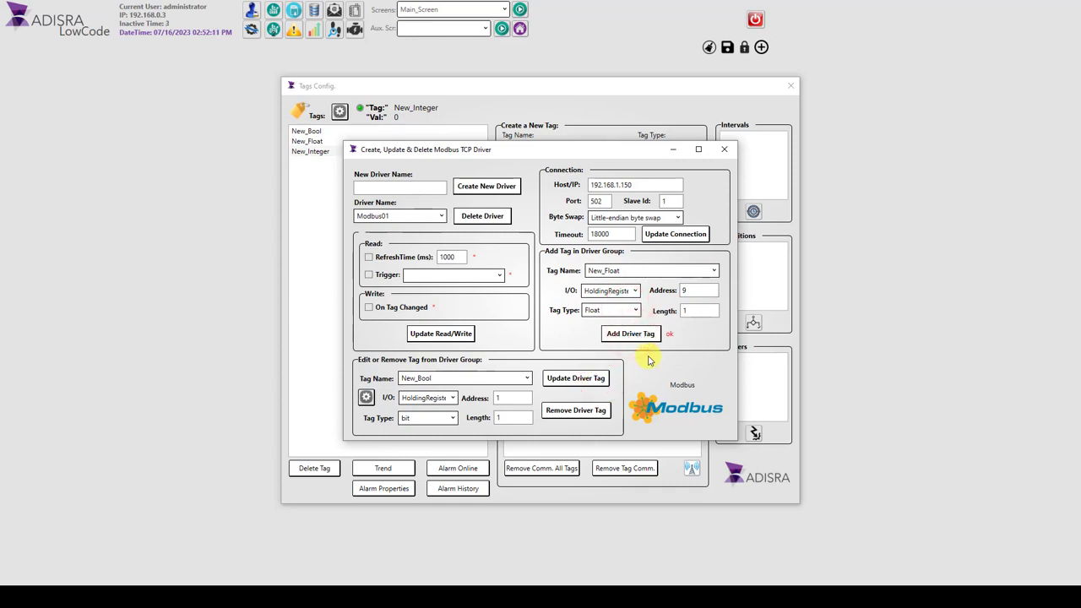
Step: Add New_Integer to the driver group as a holding register at address 2 with type Word Signed
left_click(514, 374)
left_click(651, 271)
left_click(629, 302)
left_click(693, 289)
key("BackSpace")
type("2")
left_click(620, 310)
left_click(613, 336)
left_click(639, 333)
Step: Review the driver settings of the added tags in the edit group, ending with New_Integer
left_click(519, 380)
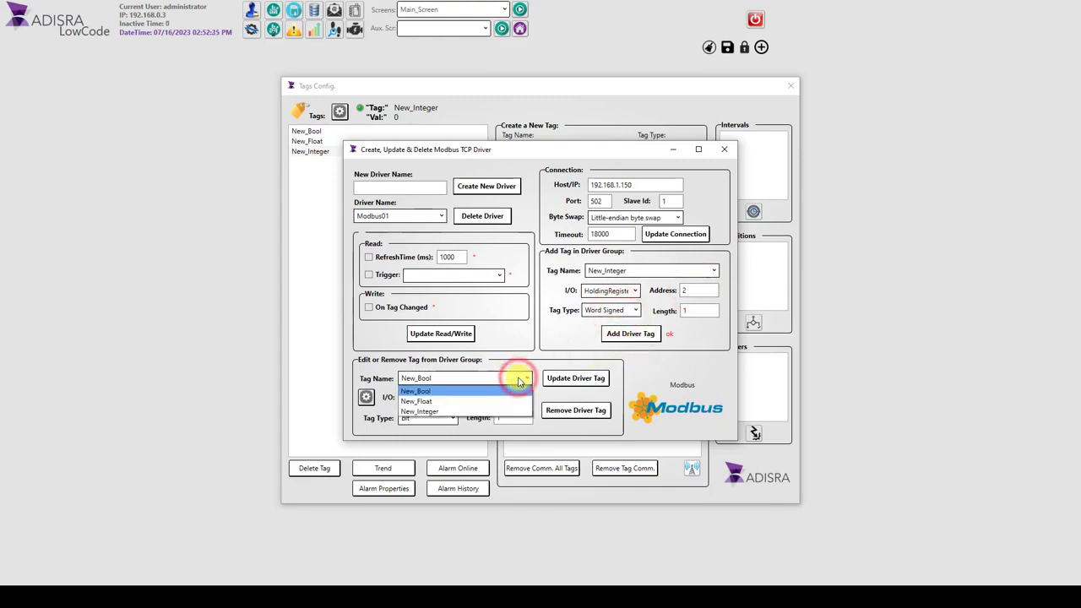
left_click(497, 396)
left_click(498, 379)
left_click(472, 408)
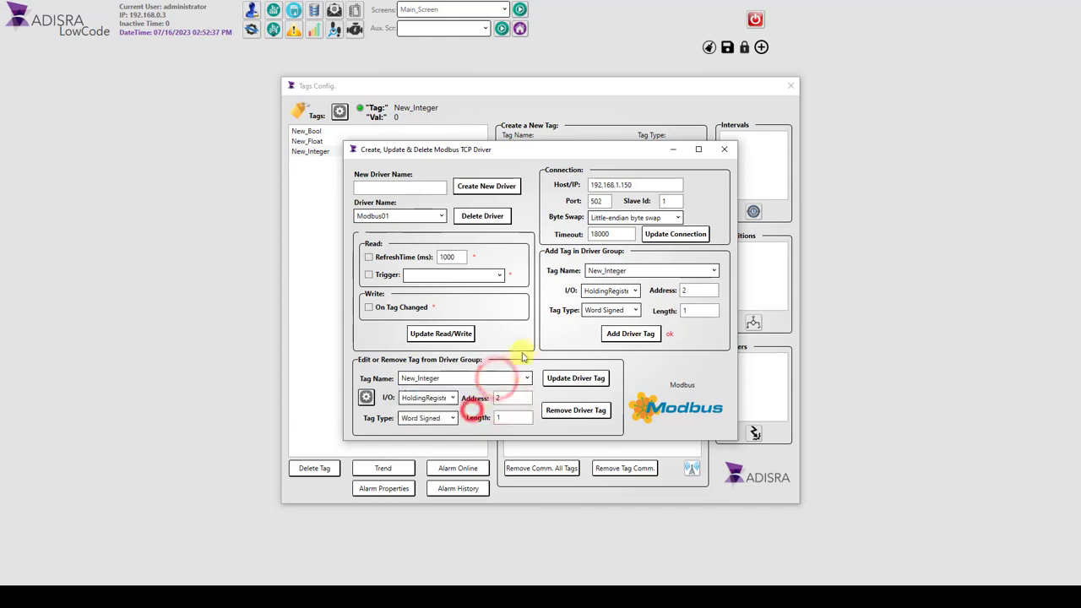
left_click(365, 397)
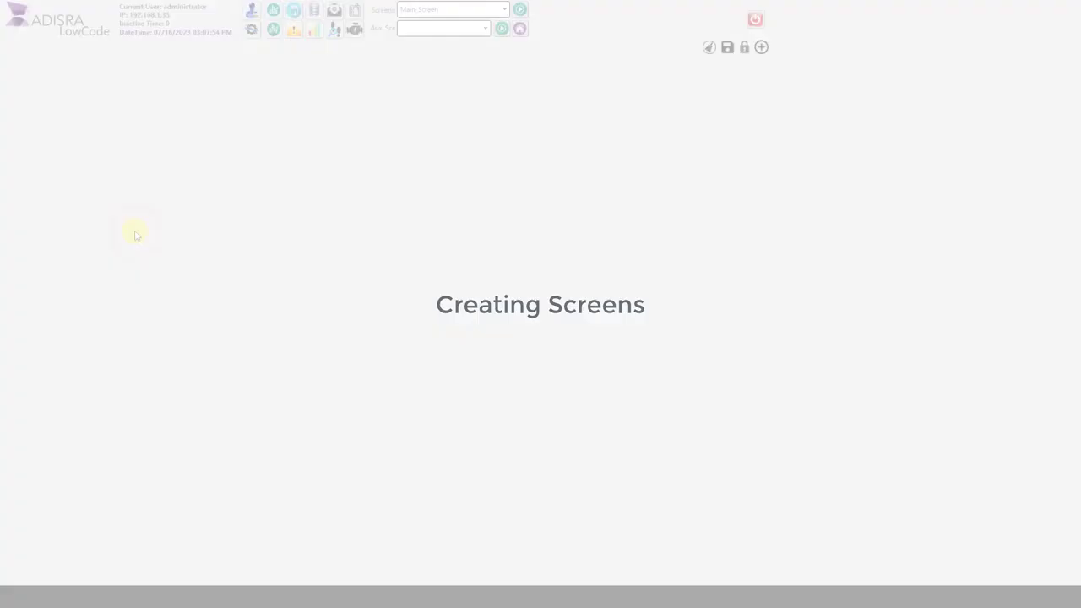
Step: Open the management window and set the main screen size to 1920 x 1080
left_click(249, 30)
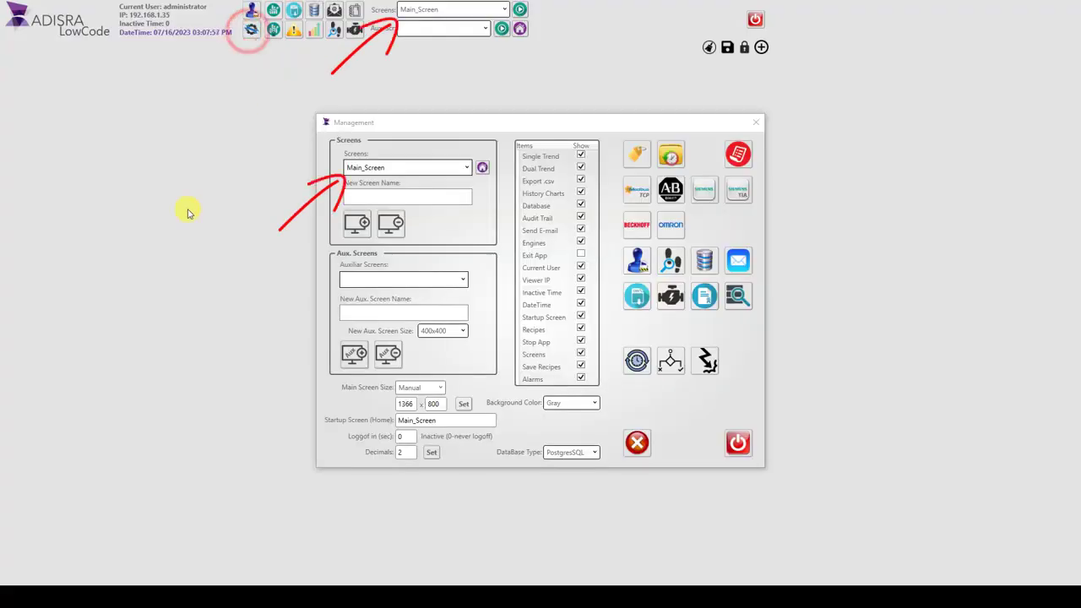
left_click(406, 404)
type("1920")
left_click(437, 406)
type("1080")
left_click(464, 404)
Step: Create a screen named Second_Screen and an auxiliary screen named Aux01_Screen, and close the management window
left_click(455, 196)
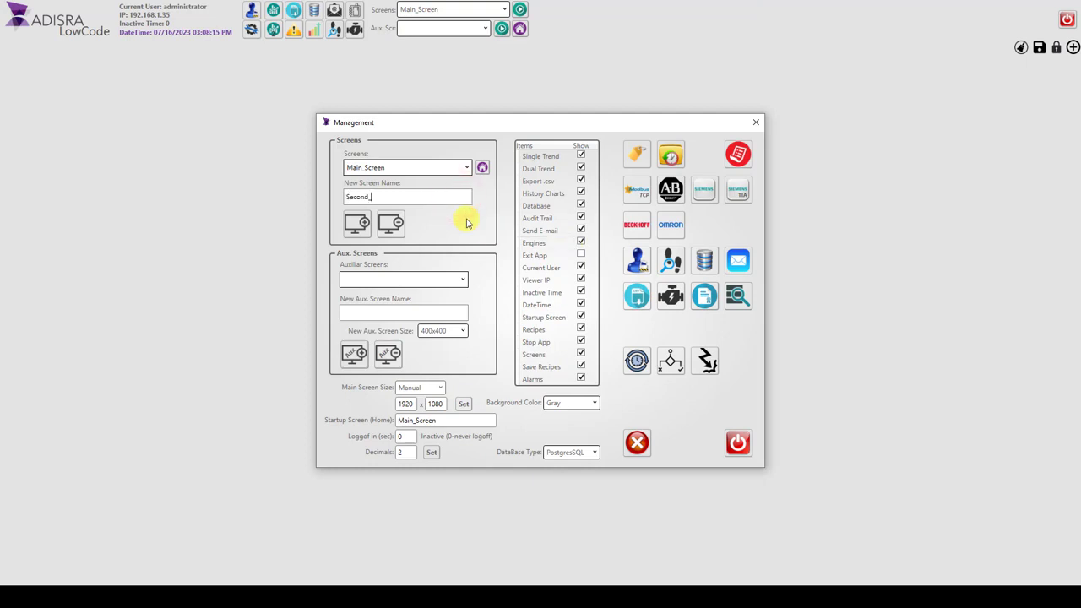
left_click(356, 224)
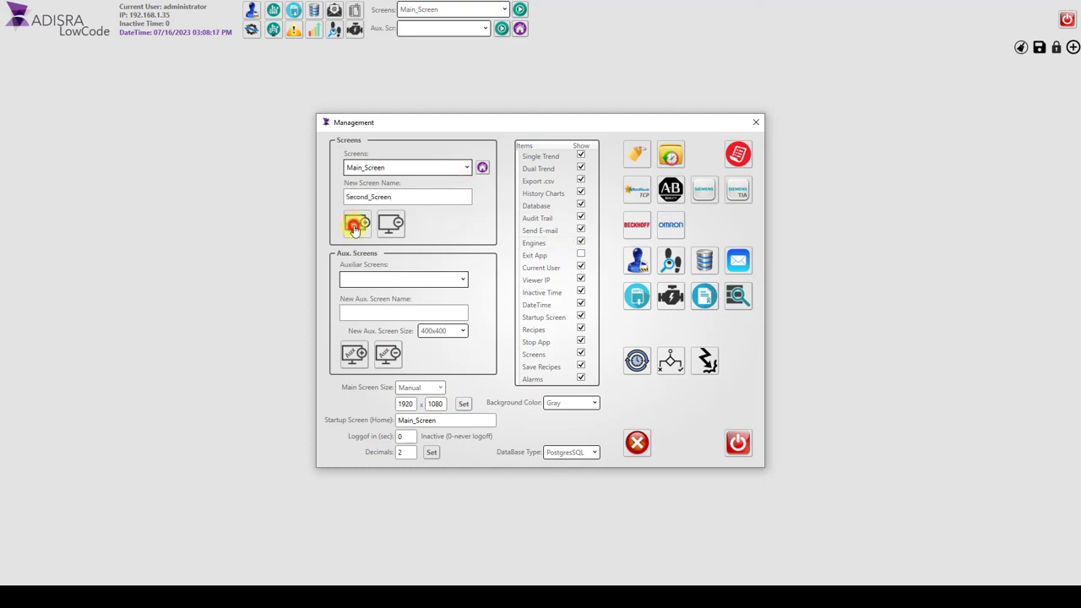
left_click(386, 313)
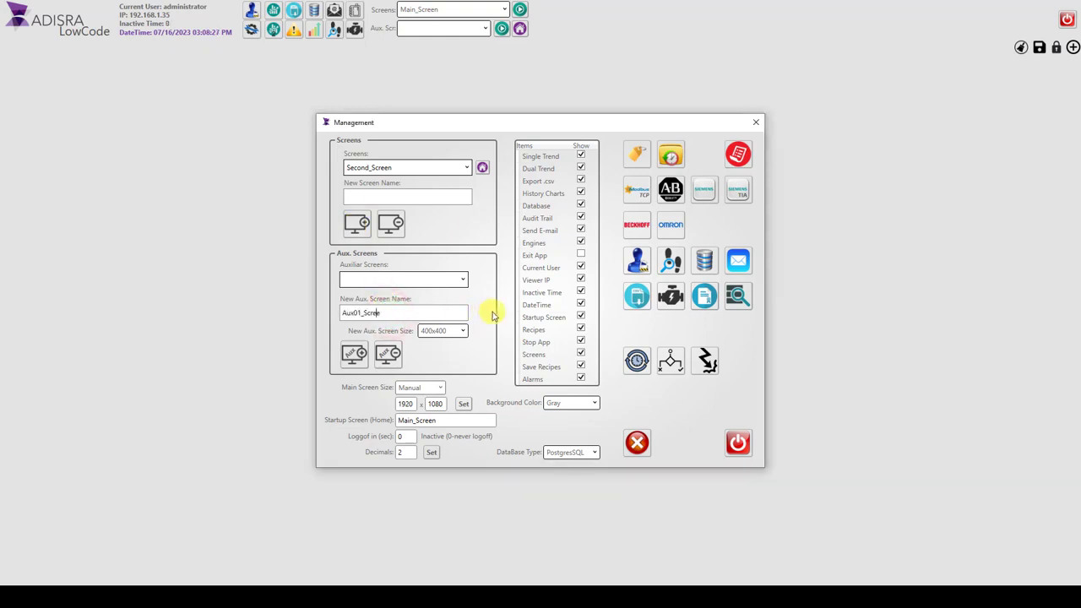
left_click(354, 355)
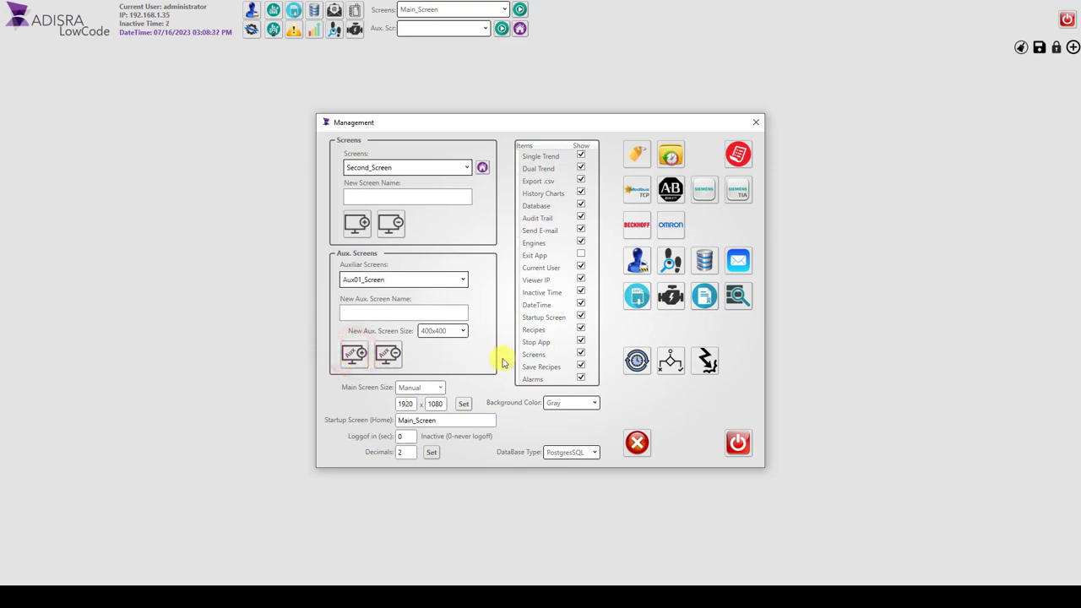
left_click(756, 123)
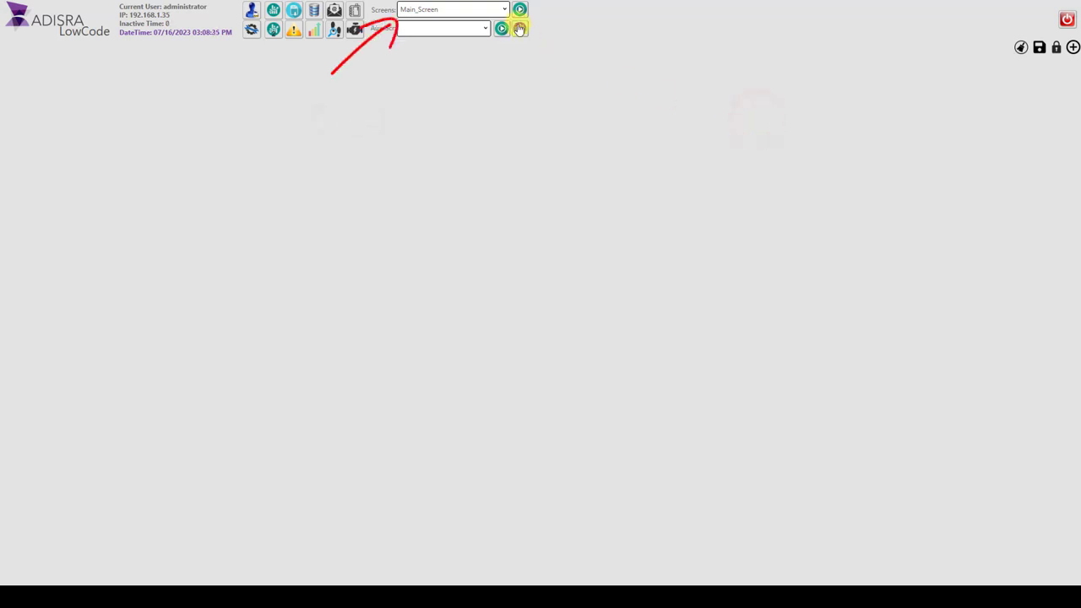
Step: Switch to Second_Screen and back to Main_Screen, and select the auxiliary screen Aux01_Screen
left_click(475, 8)
left_click(461, 33)
left_click(456, 7)
left_click(445, 23)
left_click(451, 27)
left_click(442, 46)
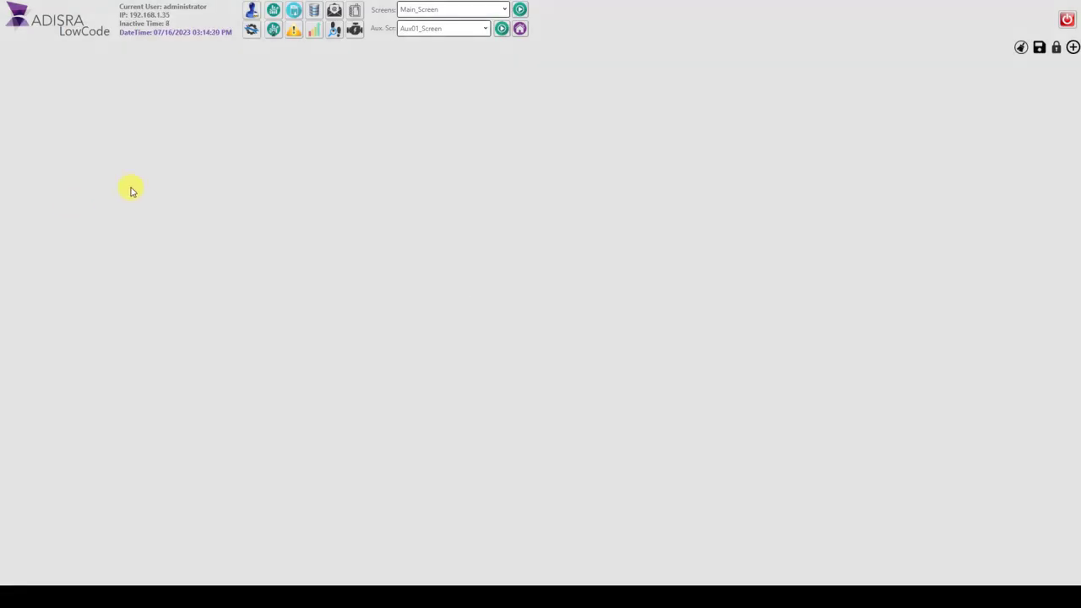
Step: Switch the displayed screen to Second_Screen
left_click(178, 172)
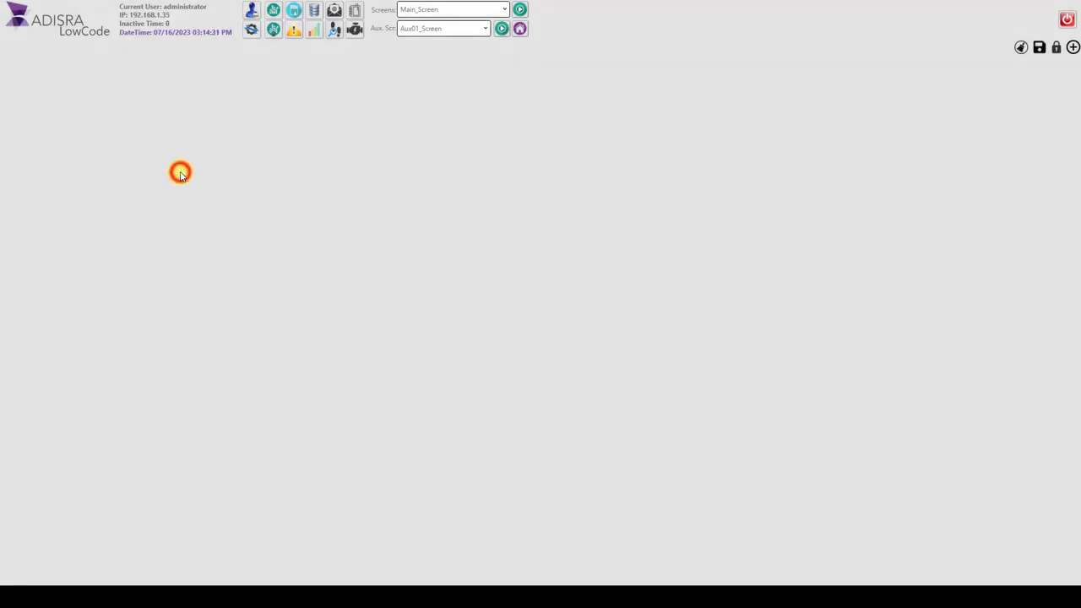
left_click(465, 9)
left_click(463, 33)
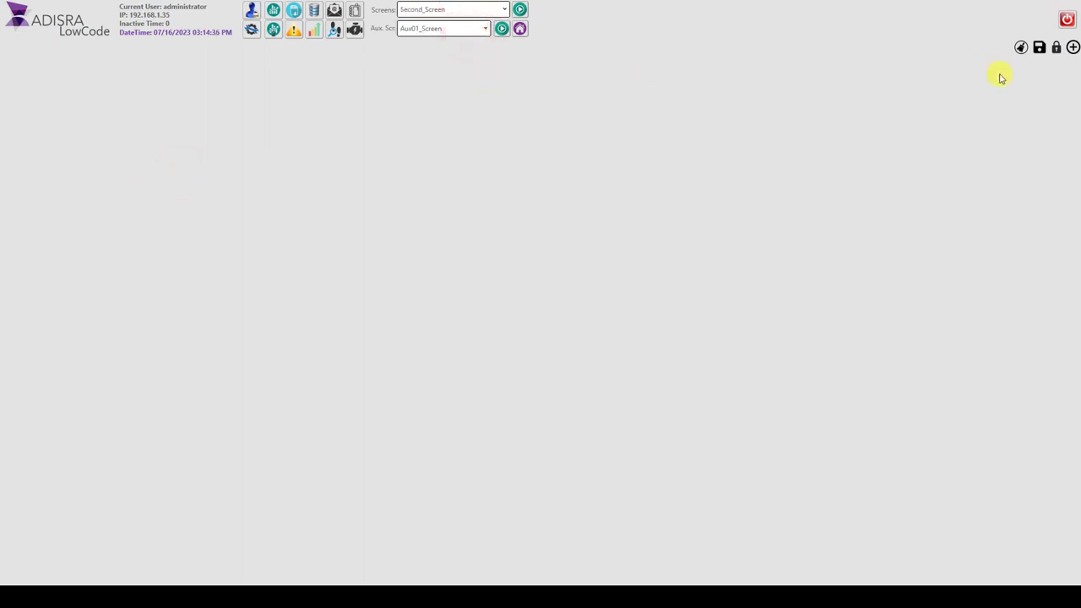
left_click(1072, 48)
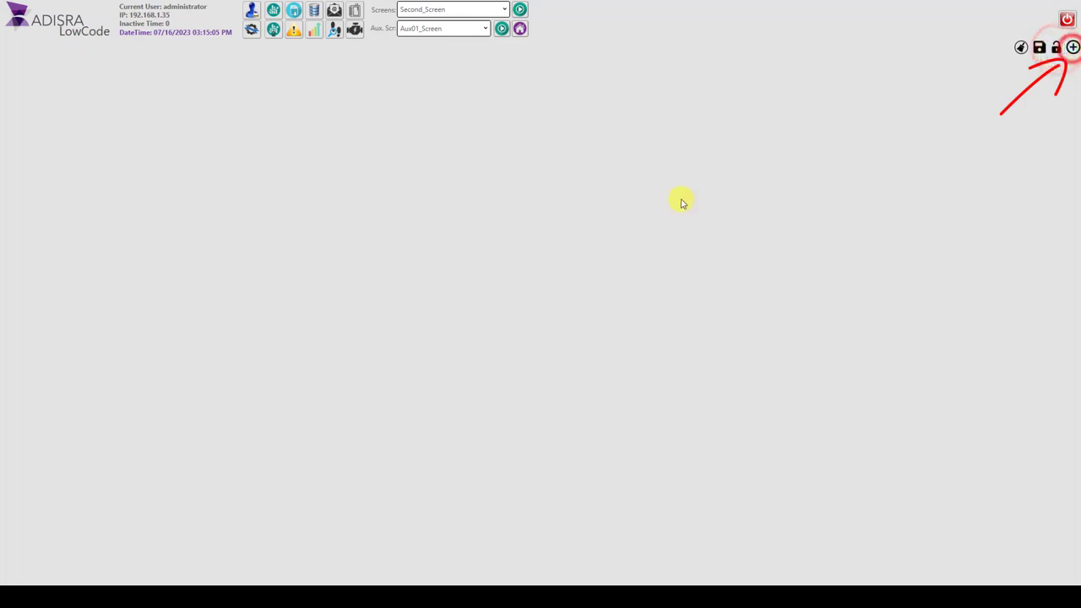
left_click_drag(222, 43, 417, 152)
left_click(256, 179)
left_click(420, 192)
left_click(582, 411)
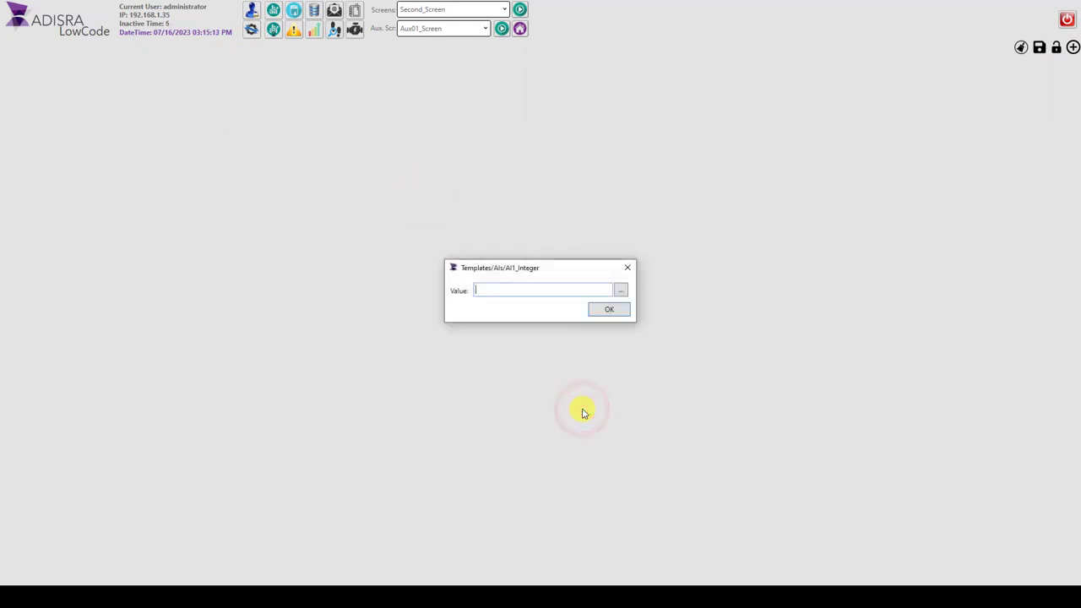
type("@New")
left_click(502, 330)
left_click(601, 310)
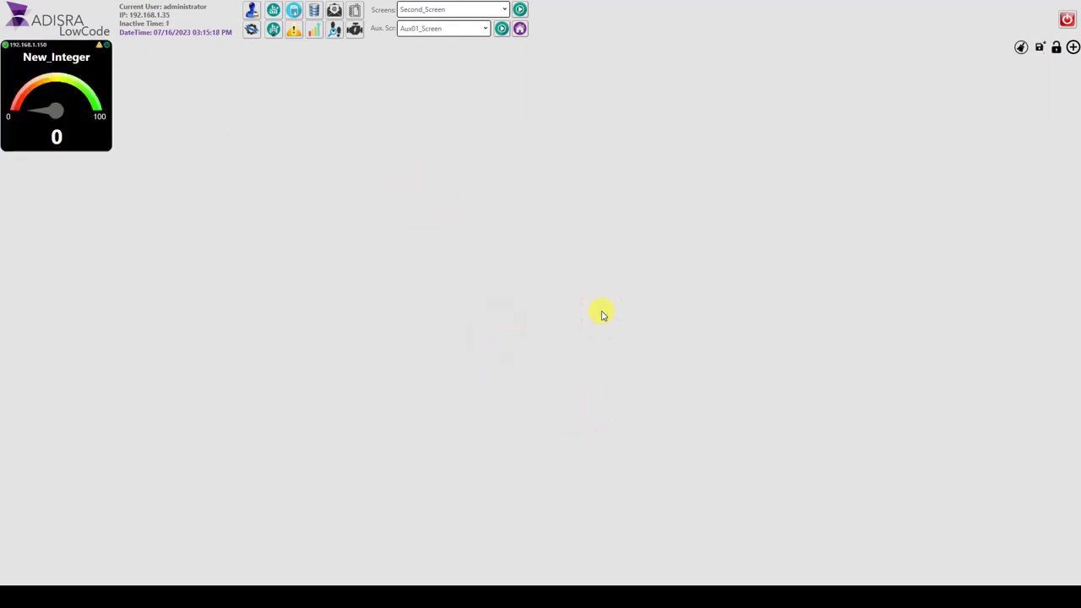
left_click(1072, 48)
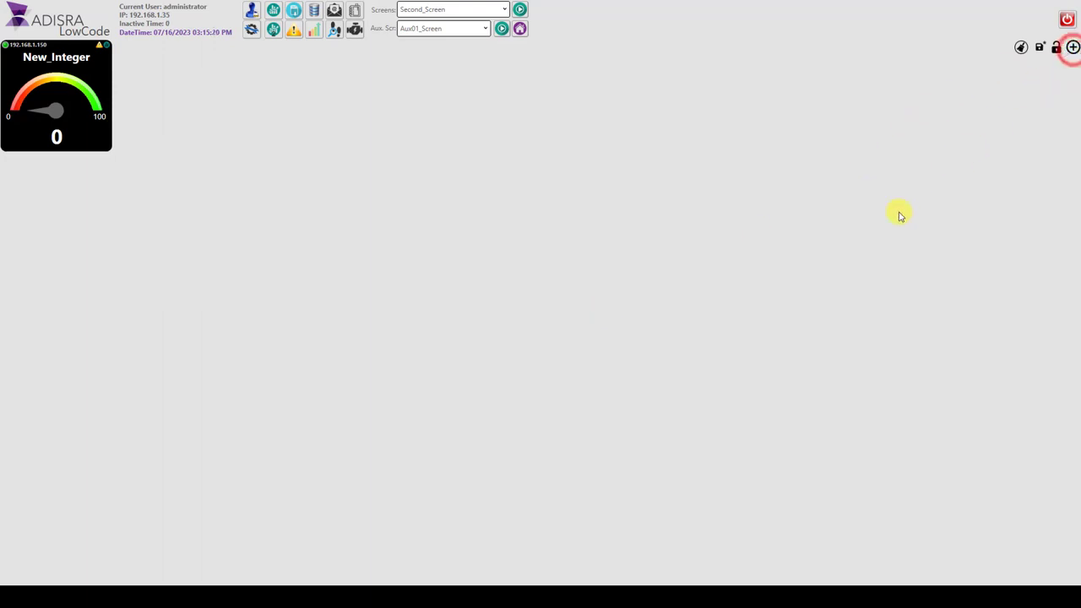
left_click(93, 106)
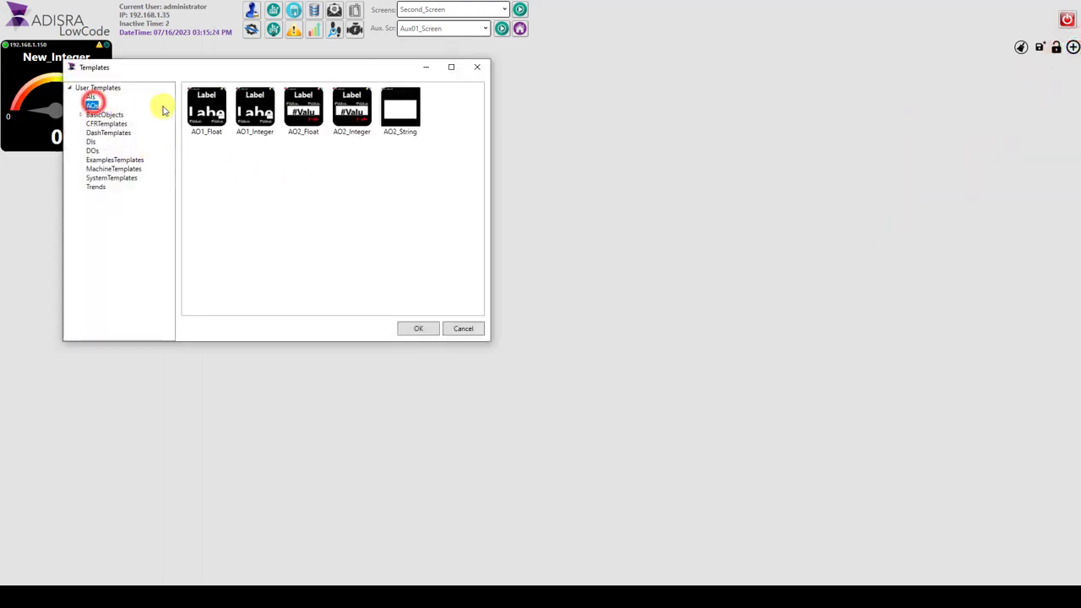
left_click(262, 108)
left_click(417, 329)
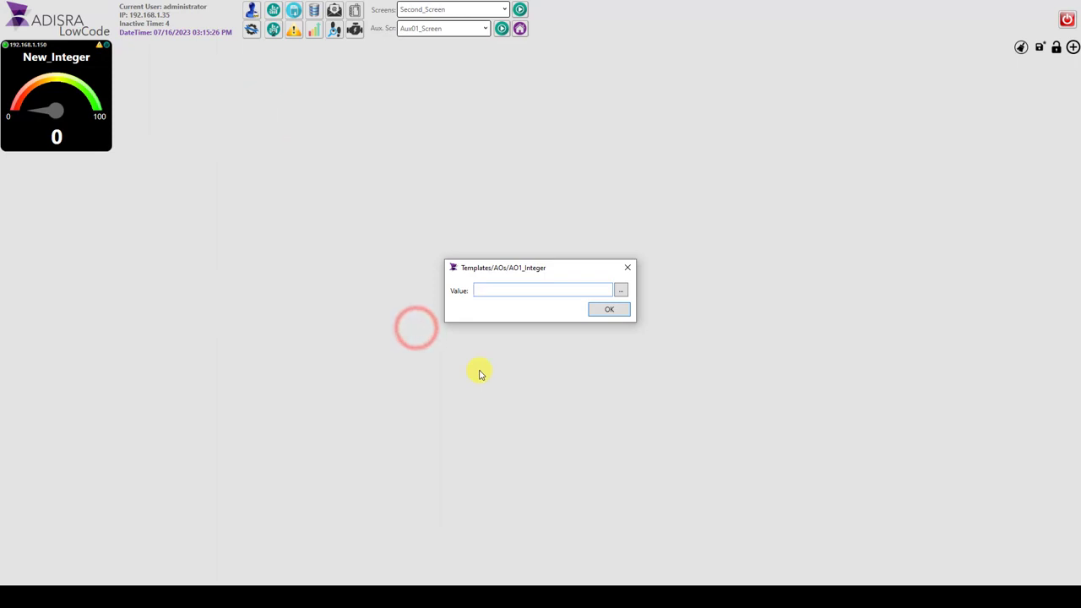
type("@New")
left_click(489, 330)
left_click(622, 314)
left_click(1072, 47)
left_click(118, 170)
left_click(234, 137)
left_click(453, 357)
type("@New")
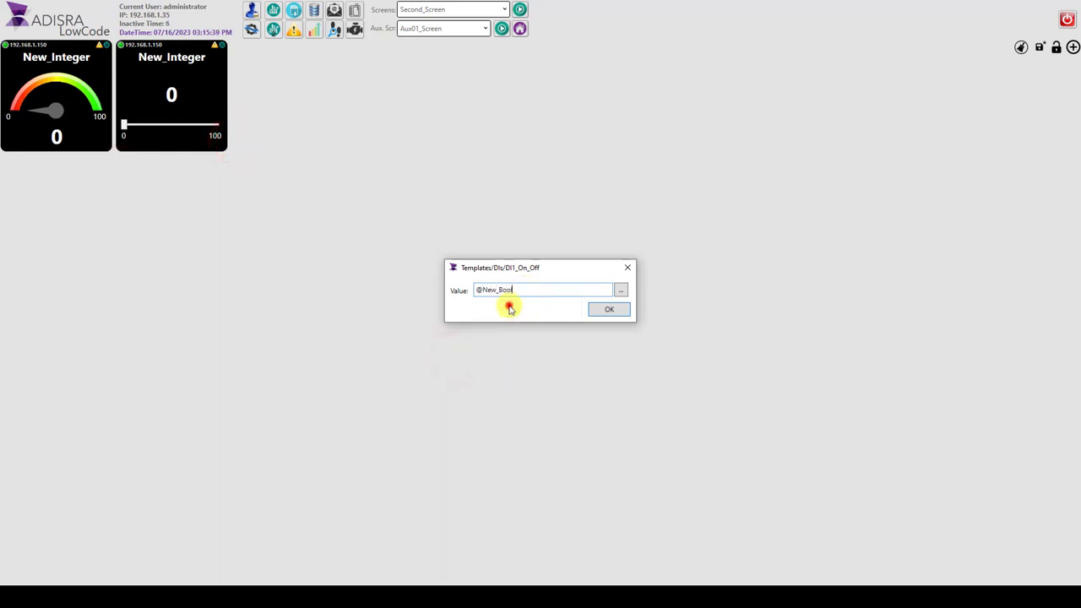
left_click(504, 307)
left_click(596, 308)
left_click(1073, 48)
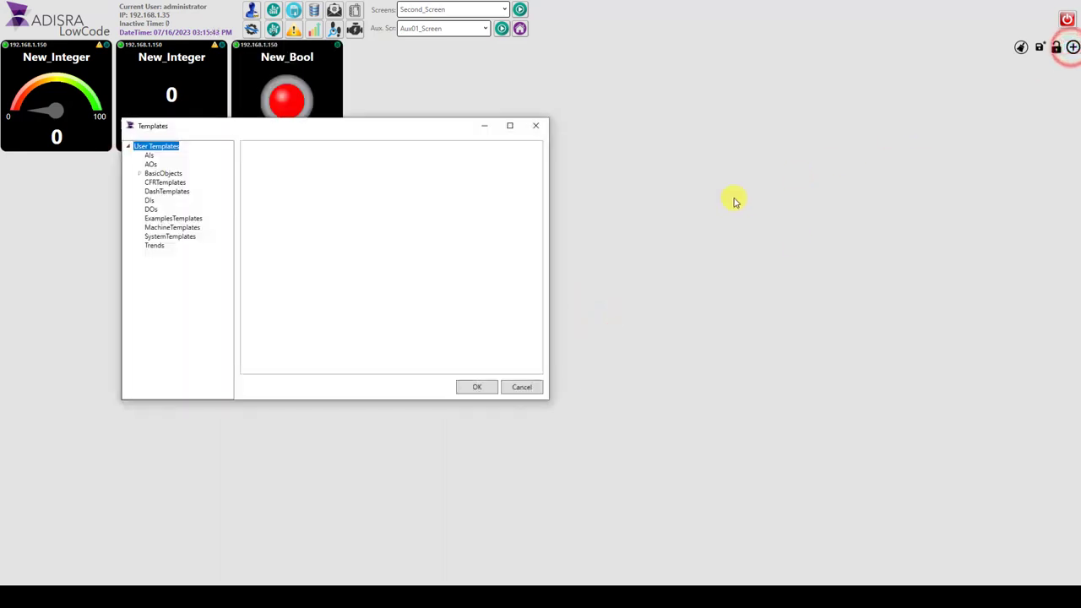
left_click(144, 208)
left_click(275, 166)
left_click(477, 385)
type("@N")
left_click(501, 308)
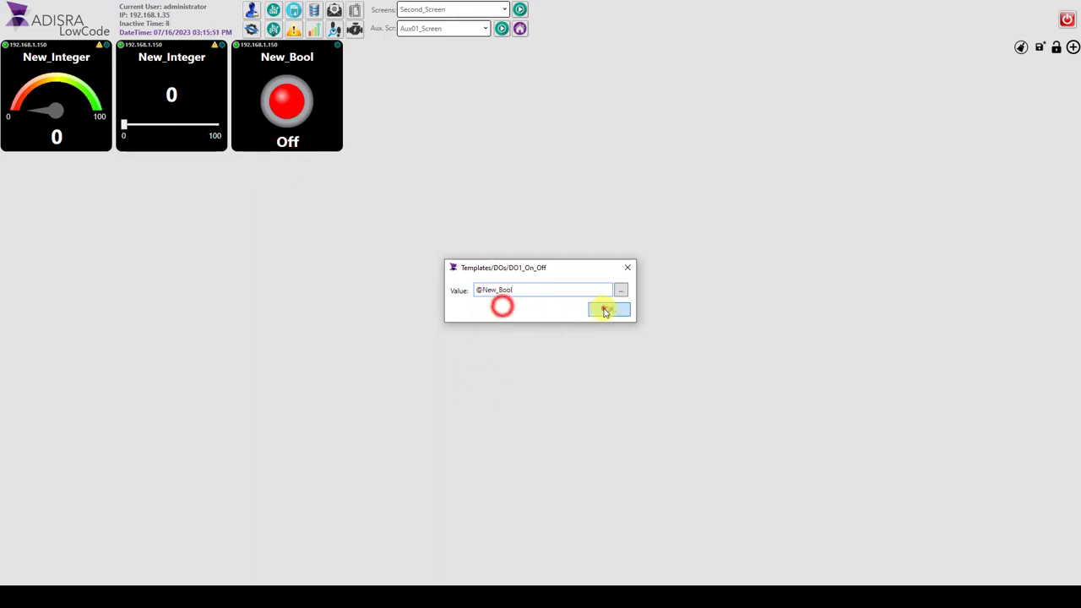
left_click(605, 309)
Step: Place the two New_Integer templates side by side below and left of the paired New_Bool templates, and save the screen
left_click_drag(29, 79, 153, 310)
left_click_drag(158, 91, 321, 277)
left_click_drag(403, 119, 530, 173)
left_click_drag(299, 105, 417, 157)
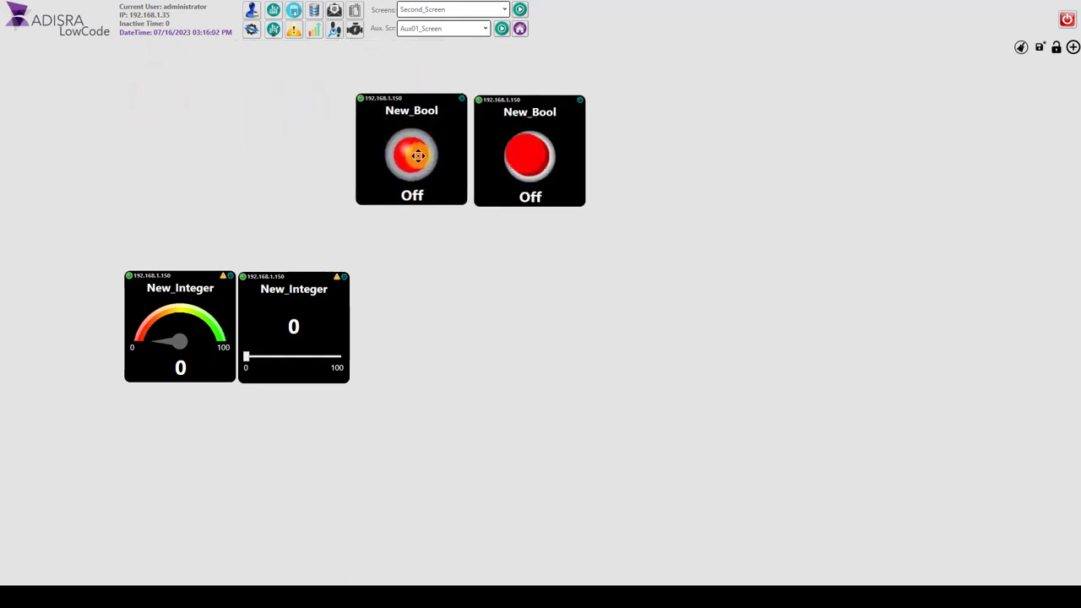
left_click(1040, 48)
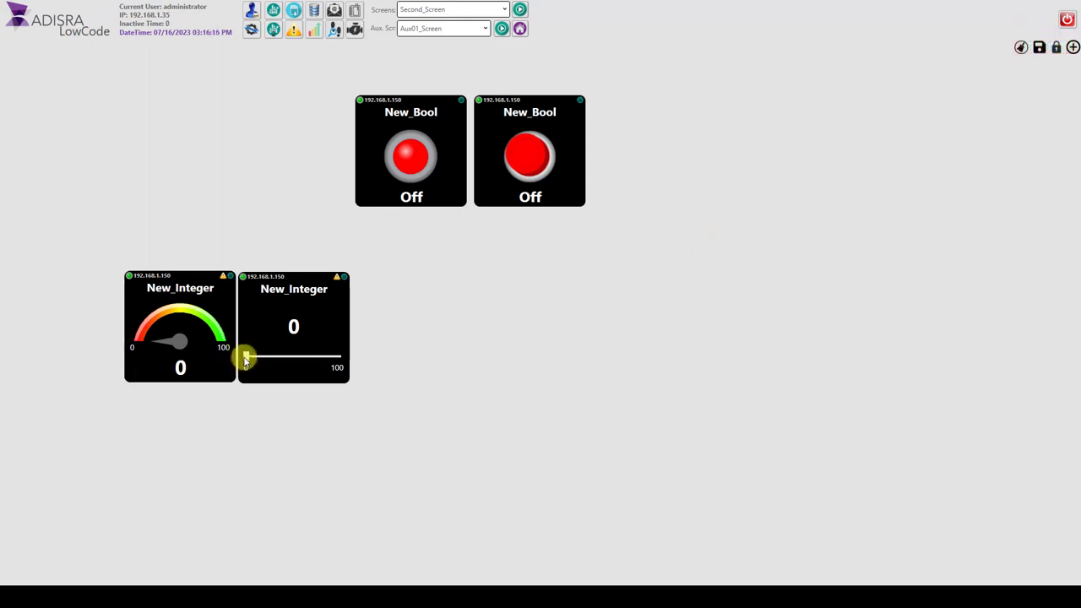
Step: Try out the New_Integer slider by raising its value, and open the tag's trend from the gauge
left_click_drag(246, 359, 266, 358)
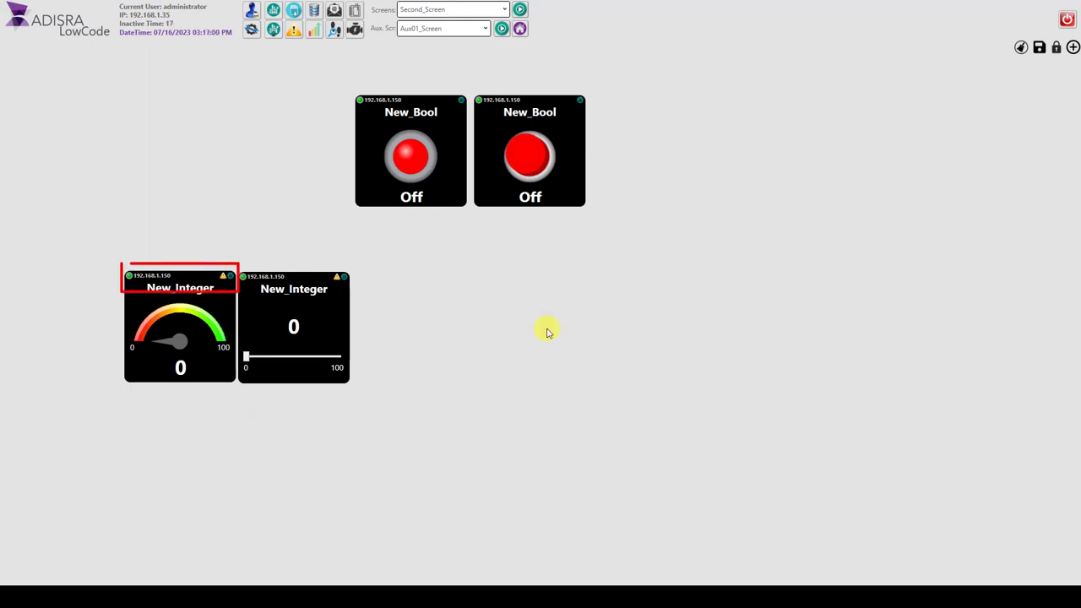
left_click(228, 276)
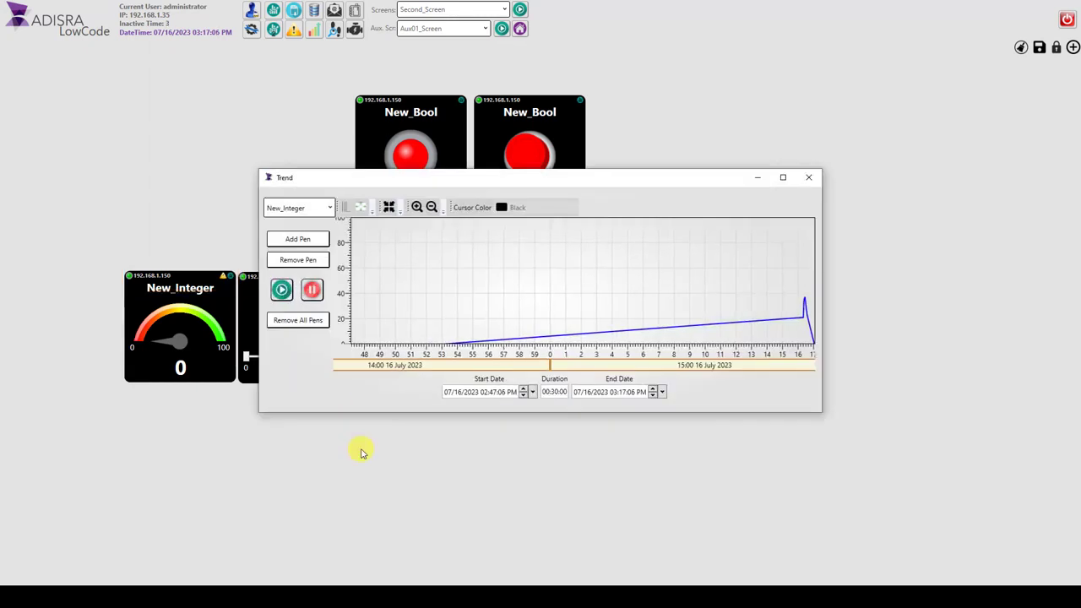
Step: Close the trend, view the online alarms of New_Integer from its gauge, and close the alarm window
left_click(808, 177)
left_click(224, 277)
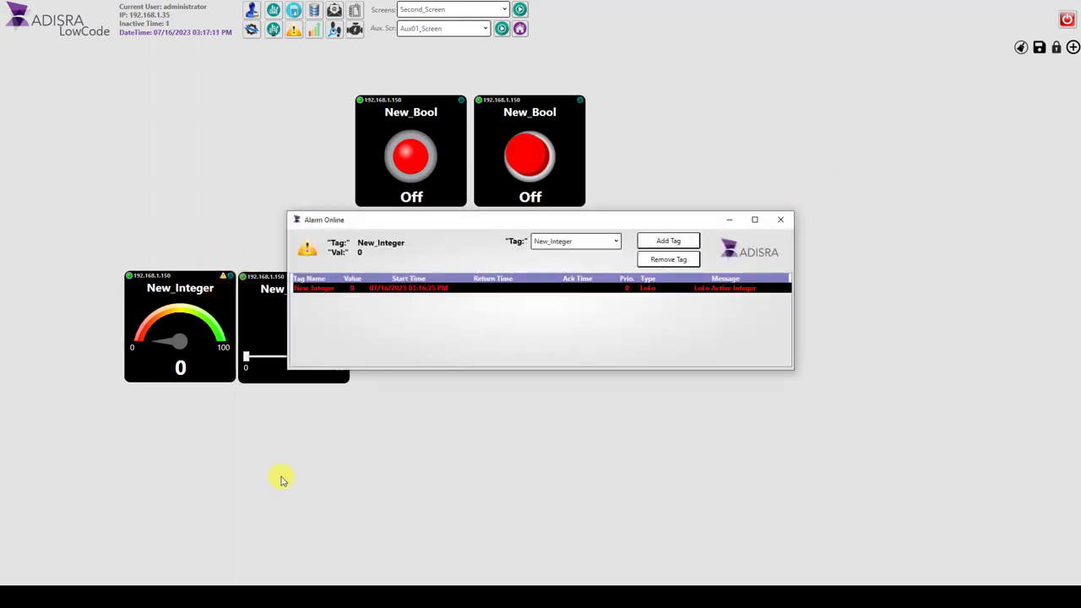
left_click(780, 220)
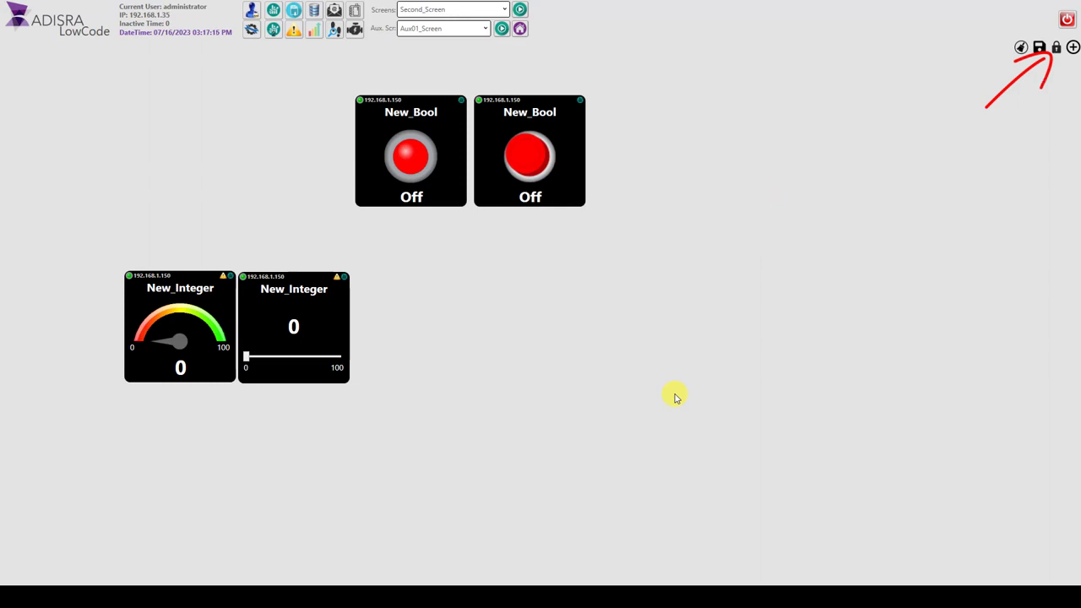
Step: Open Main_Screen in place of Second_Screen and unlock it for editing
left_click(503, 9)
left_click(498, 23)
left_click(526, 194)
left_click(1056, 48)
Step: Add the Back07 background image from DashTemplates and place it in the upper-left area of Main_Screen
left_click(1073, 48)
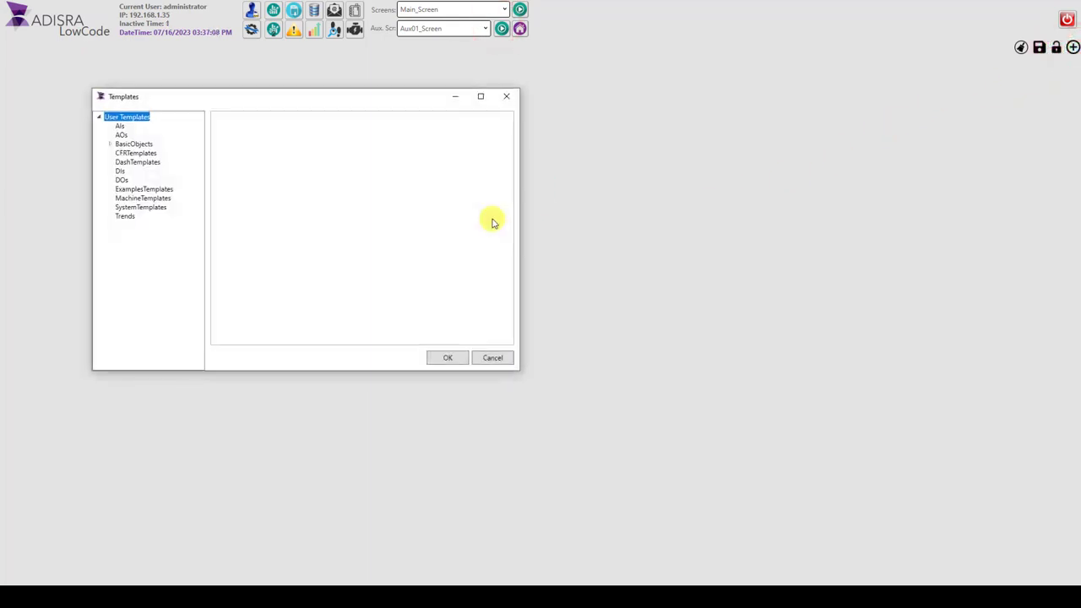
left_click(137, 161)
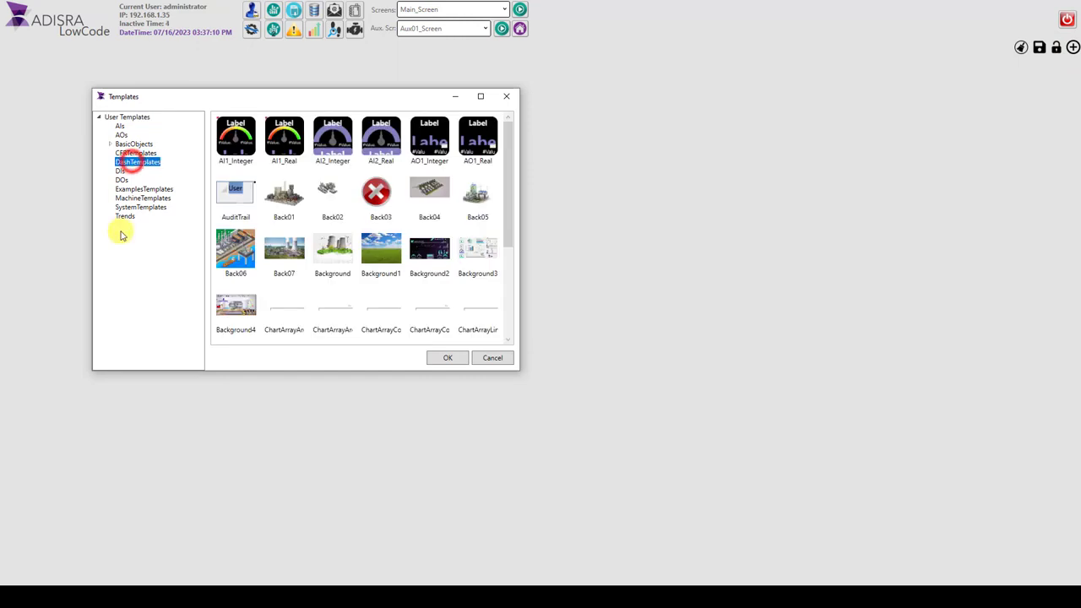
left_click(283, 250)
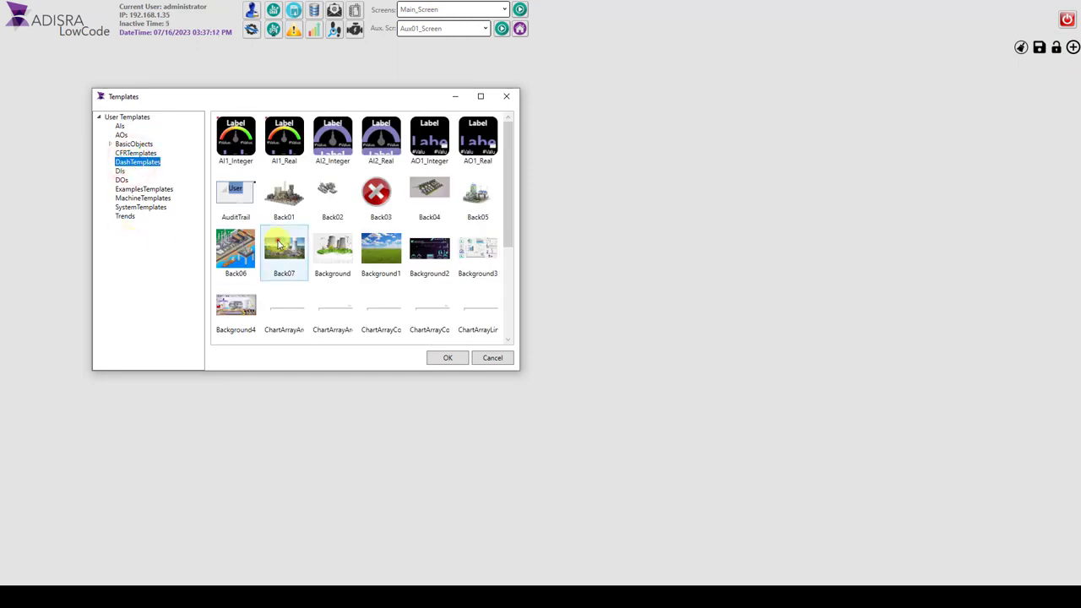
left_click(433, 357)
left_click_drag(253, 187, 286, 227)
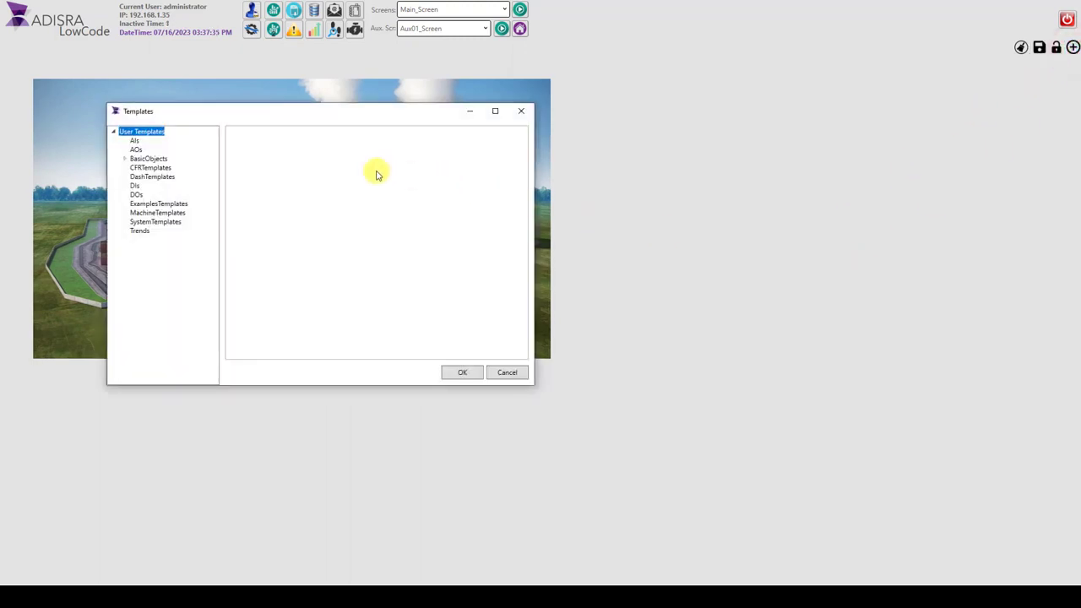
Step: Add the BtnOpenScreenAux button from BasicObjects with the screen "Aux01_Screen" and the text "AI"
left_click(148, 159)
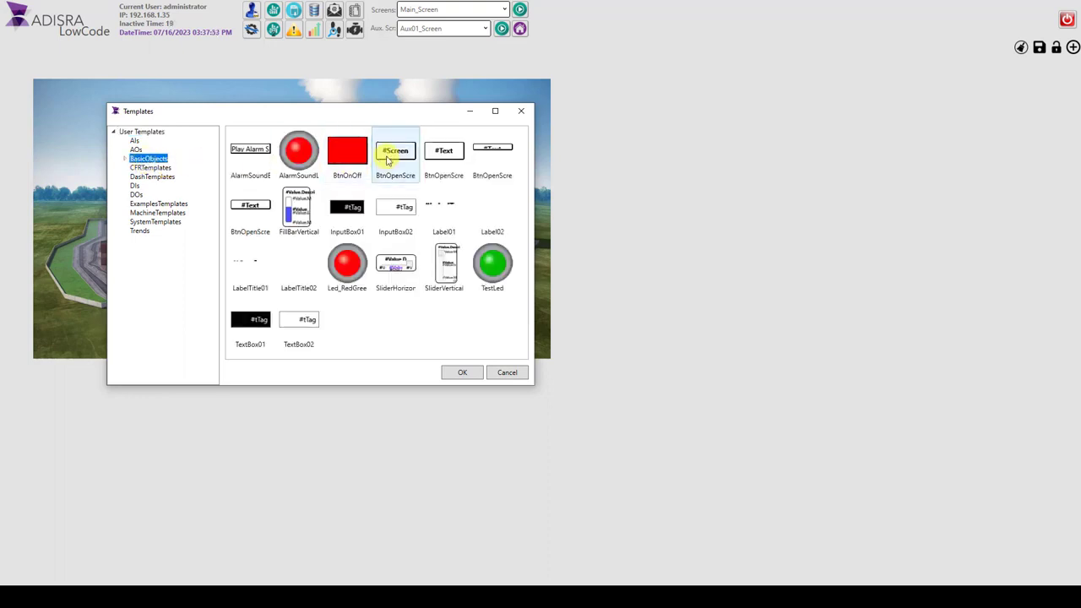
left_click(439, 161)
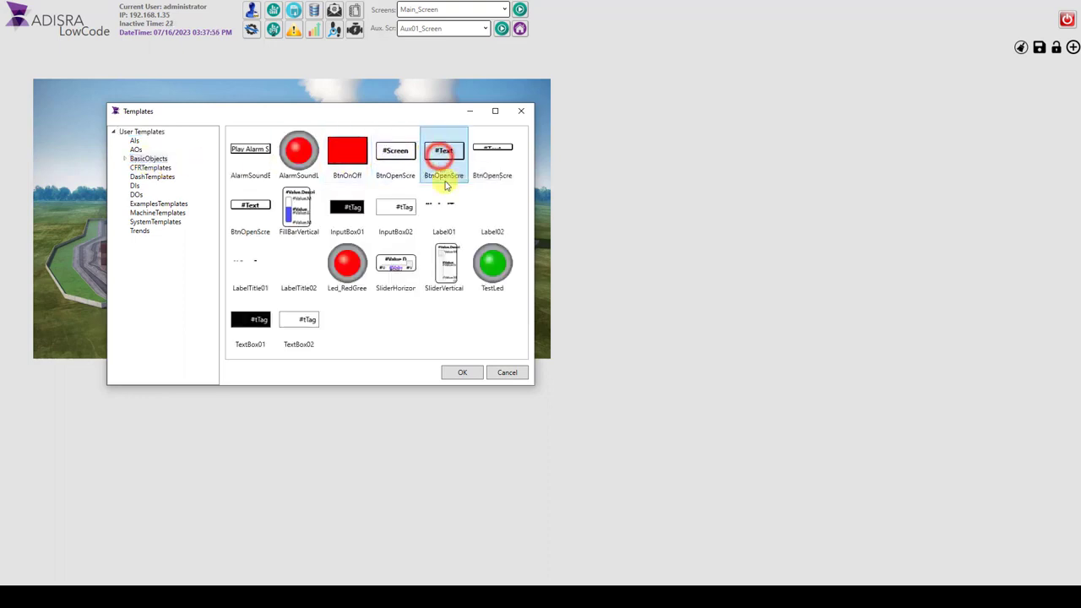
left_click(464, 373)
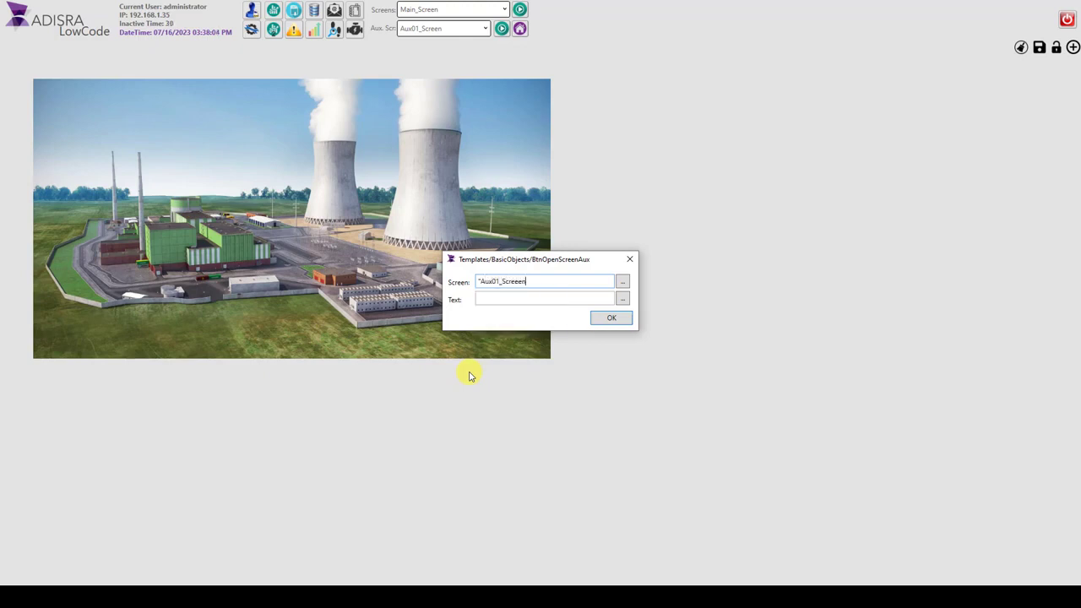
left_click(504, 301)
type("A")
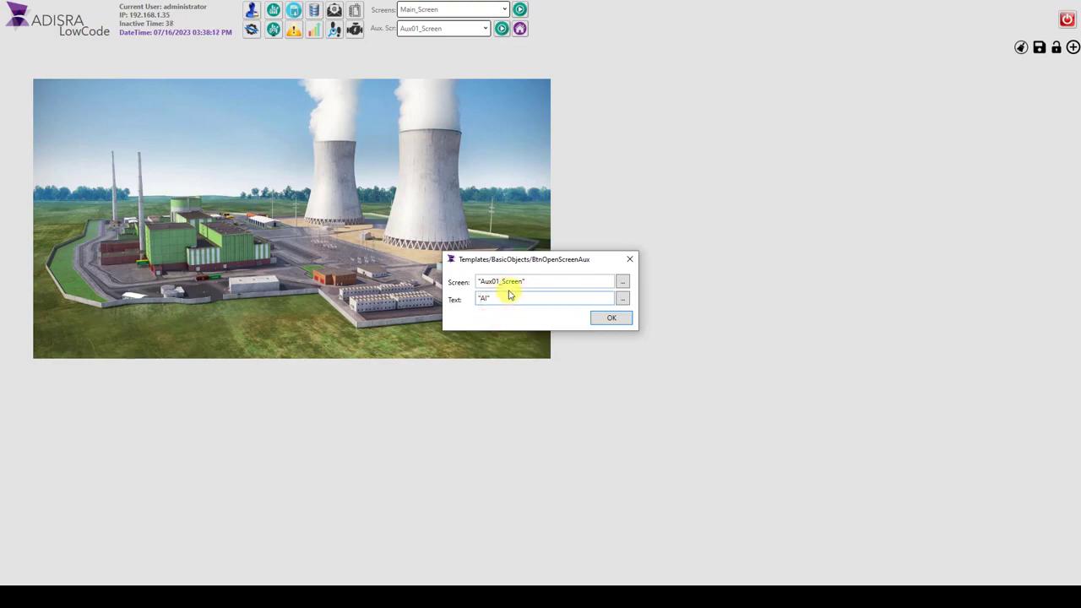
left_click(617, 319)
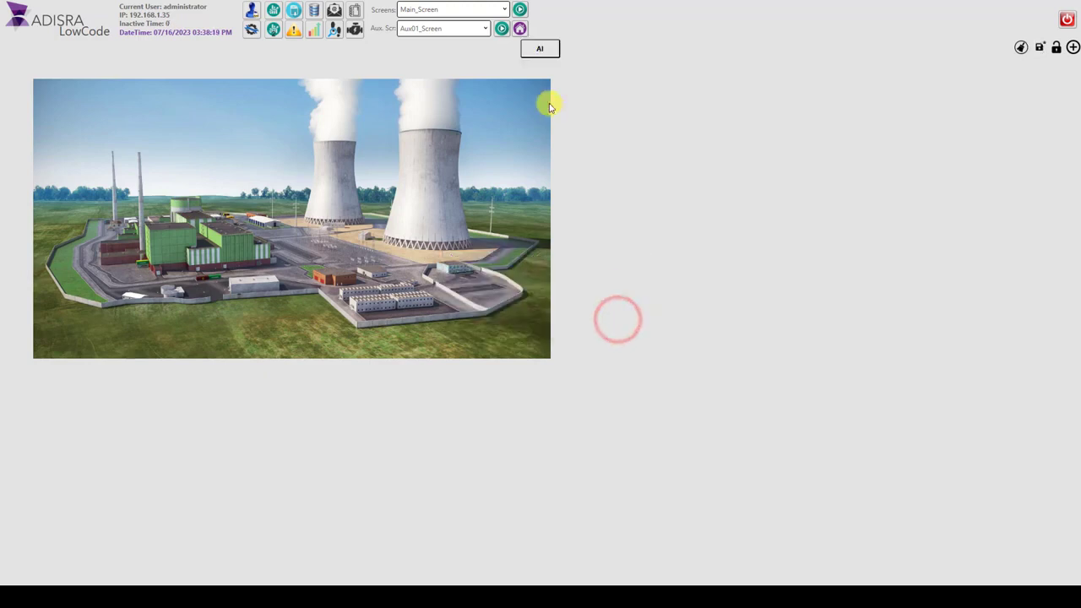
Step: Move the AI button below the plant image, centred under it, and save Main_Screen
left_click(542, 50)
left_click_drag(529, 296, 278, 381)
left_click(639, 177)
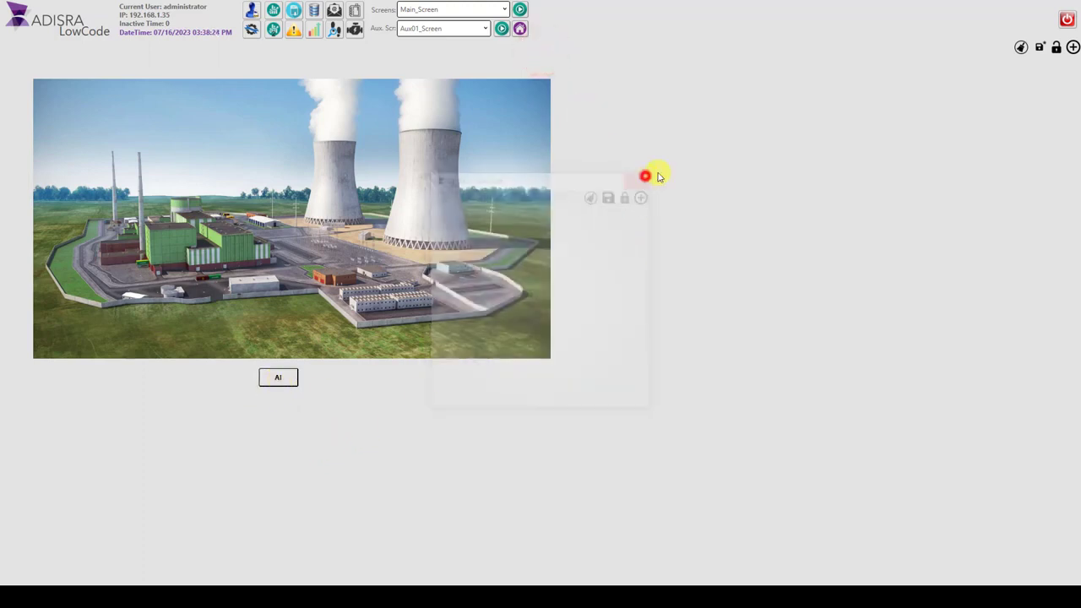
left_click(1039, 47)
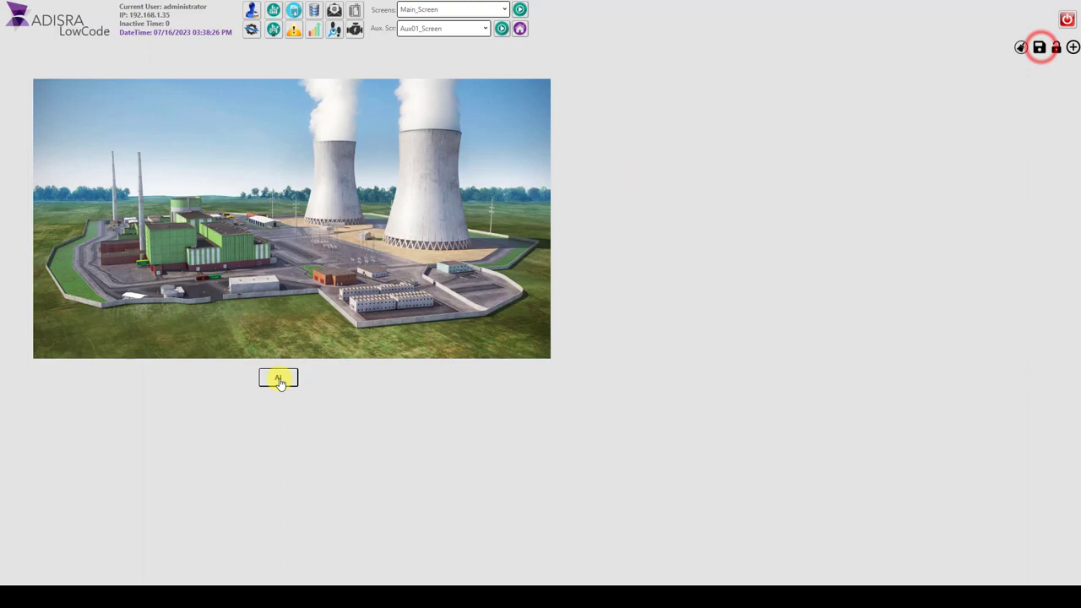
Step: Open the auxiliary screen with the AI button, add an AI1_Integer gauge for New_Integer at its centre, and save it
left_click(278, 380)
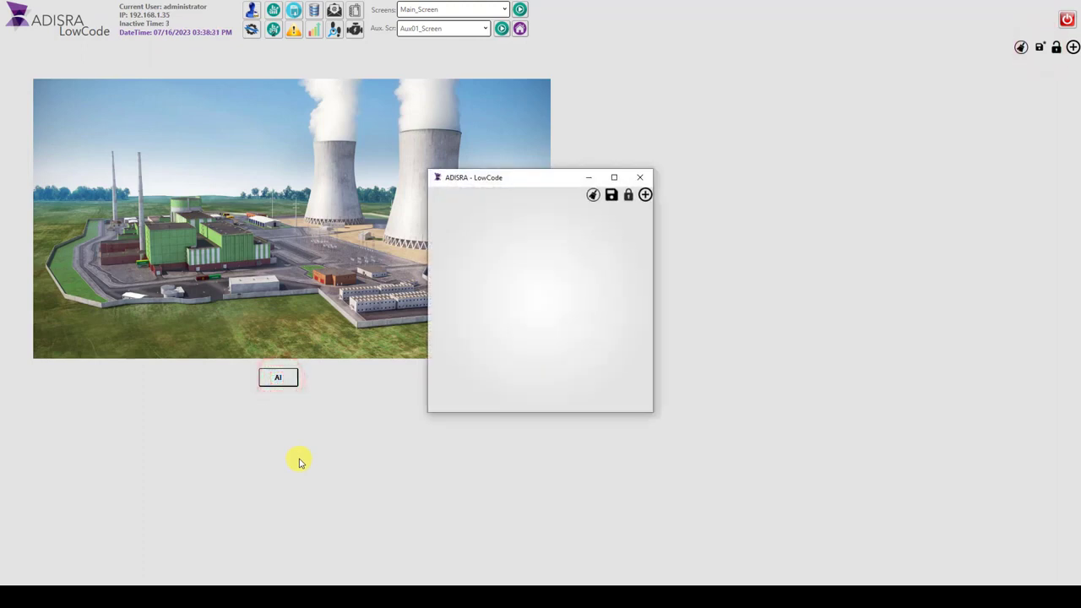
left_click(645, 195)
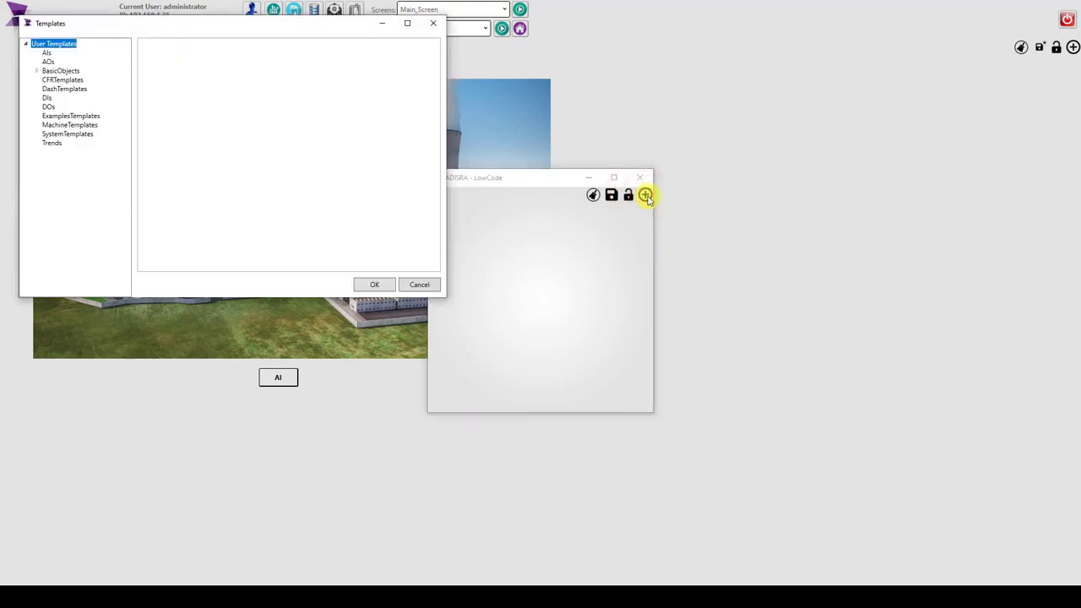
left_click(46, 52)
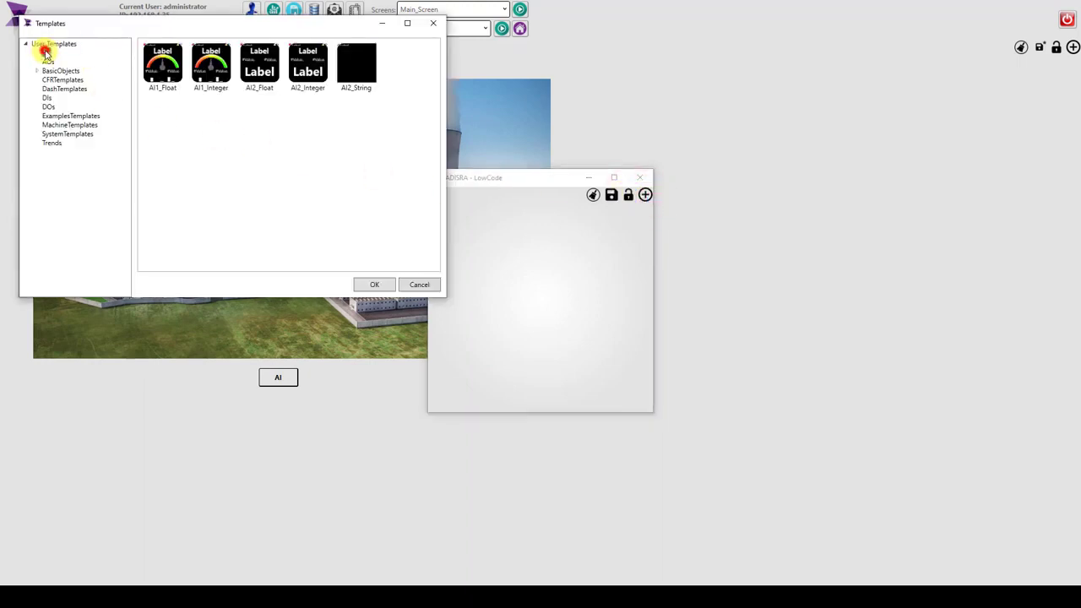
double_click(211, 70)
type("@n")
left_click(512, 330)
left_click(607, 308)
left_click(490, 245)
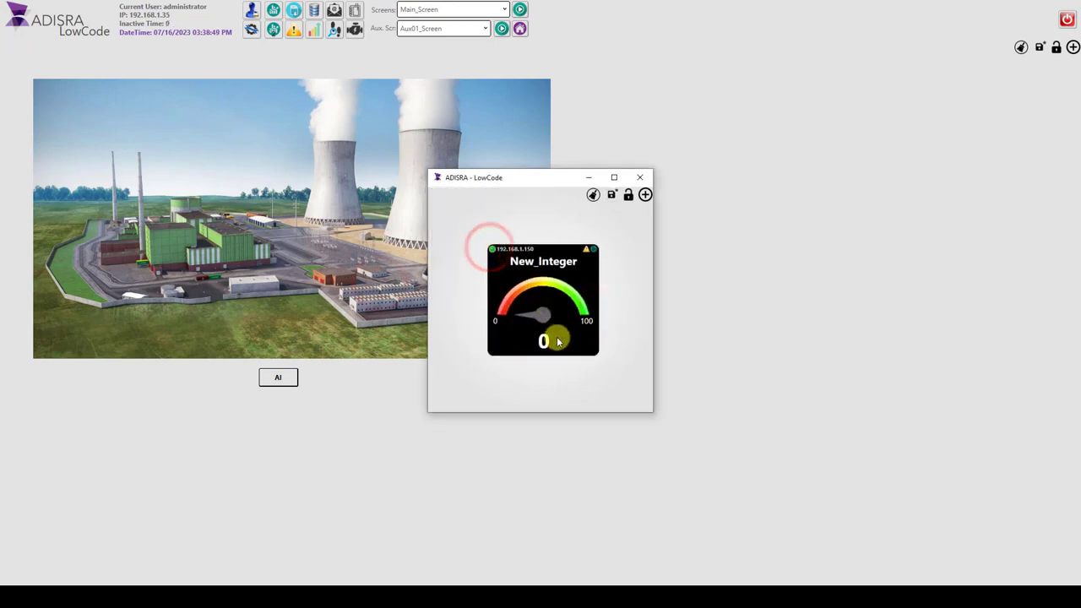
left_click(610, 195)
Step: Add a Label02 template with the text "Temperature" above the gauge, and save and close the auxiliary screen
left_click(645, 194)
left_click(86, 101)
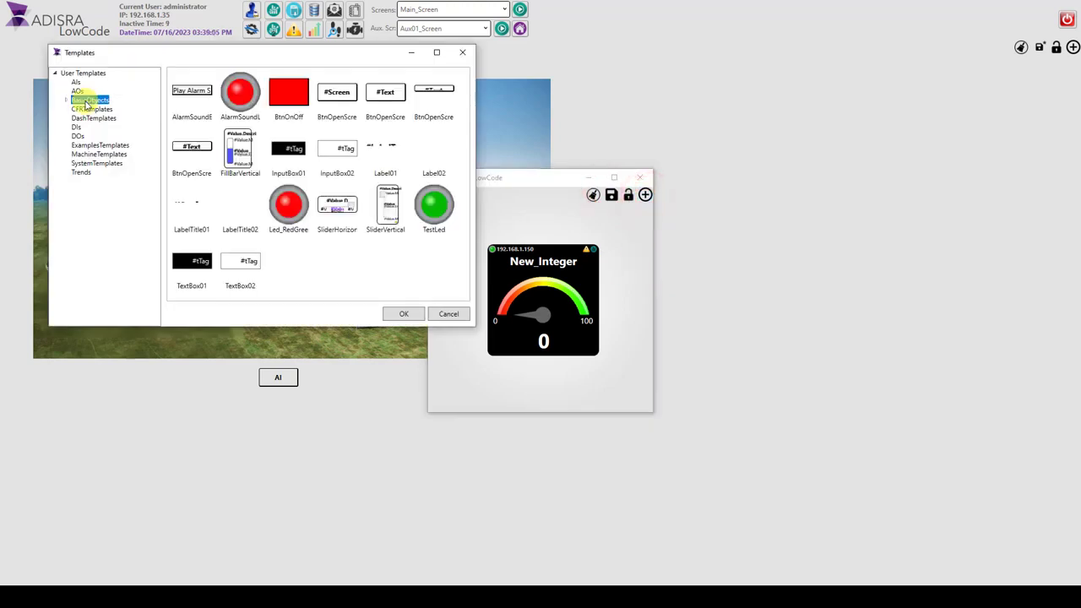
left_click(427, 154)
left_click(404, 313)
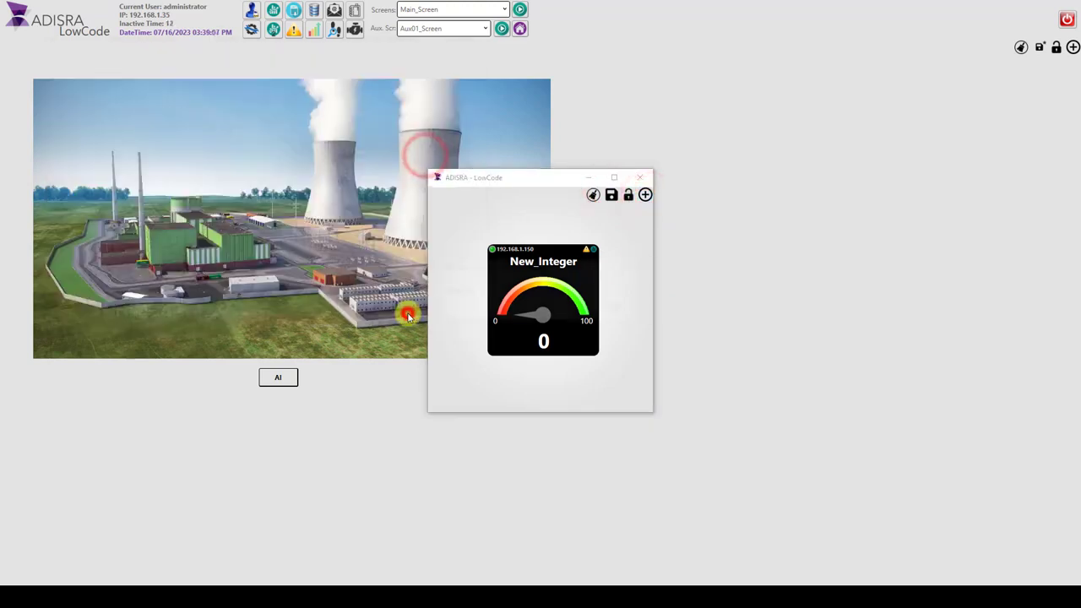
type("\"Tempe")
key("BackSpace")
key("BackSpace")
key("BackSpace")
key("BackSpace")
key("BackSpace")
type("Tempe")
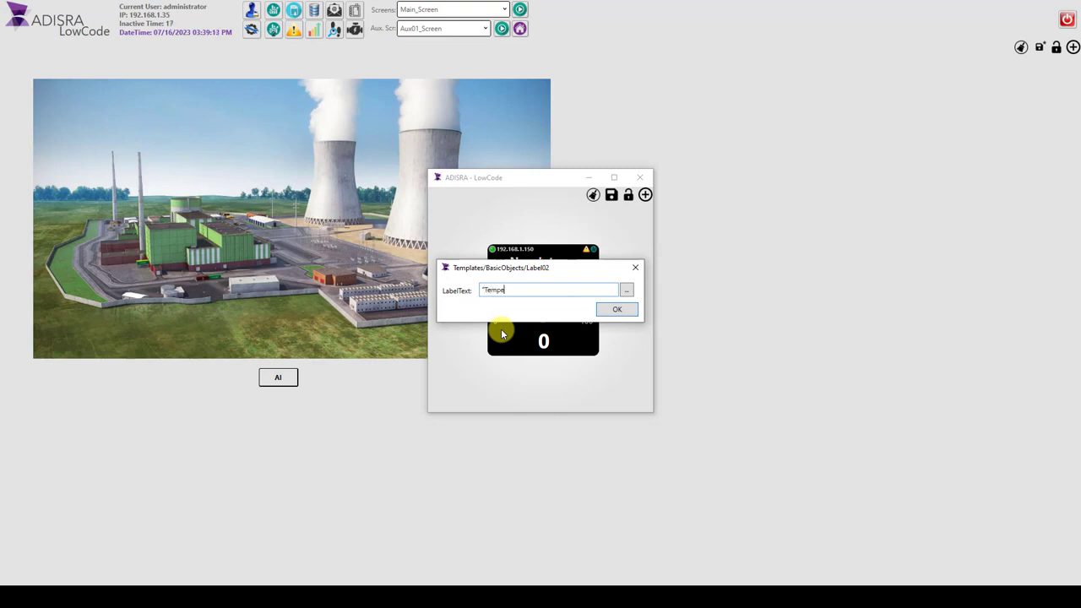
type("rature\"")
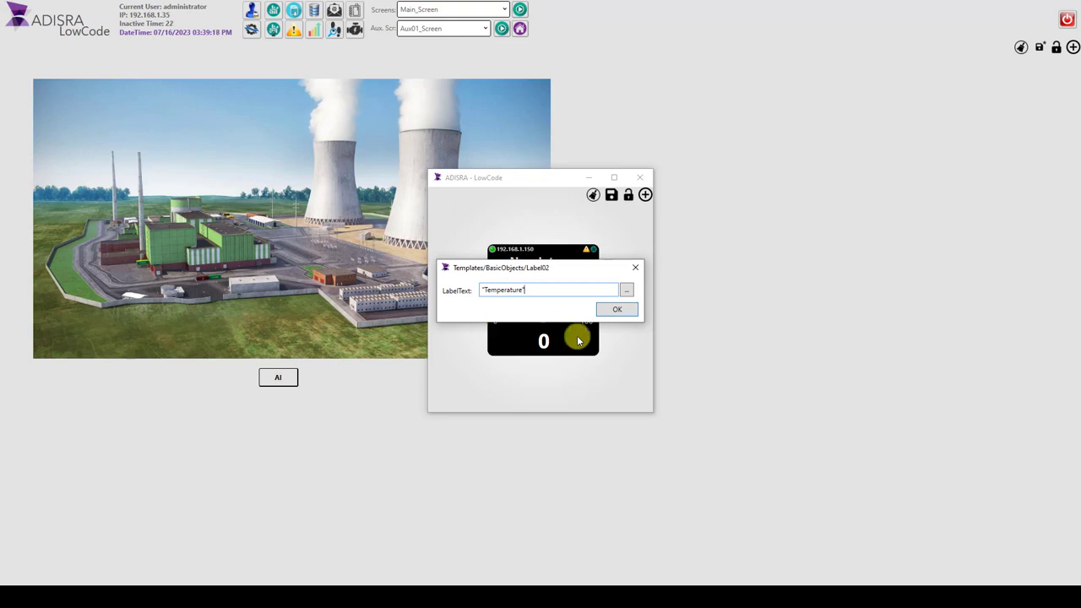
left_click(616, 309)
left_click(453, 312)
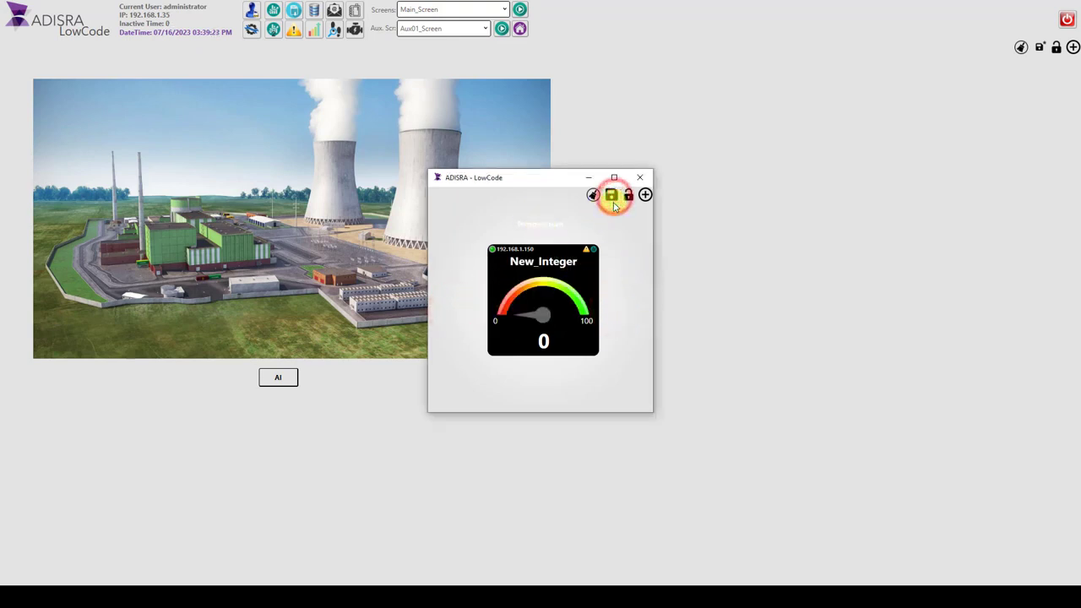
left_click(639, 178)
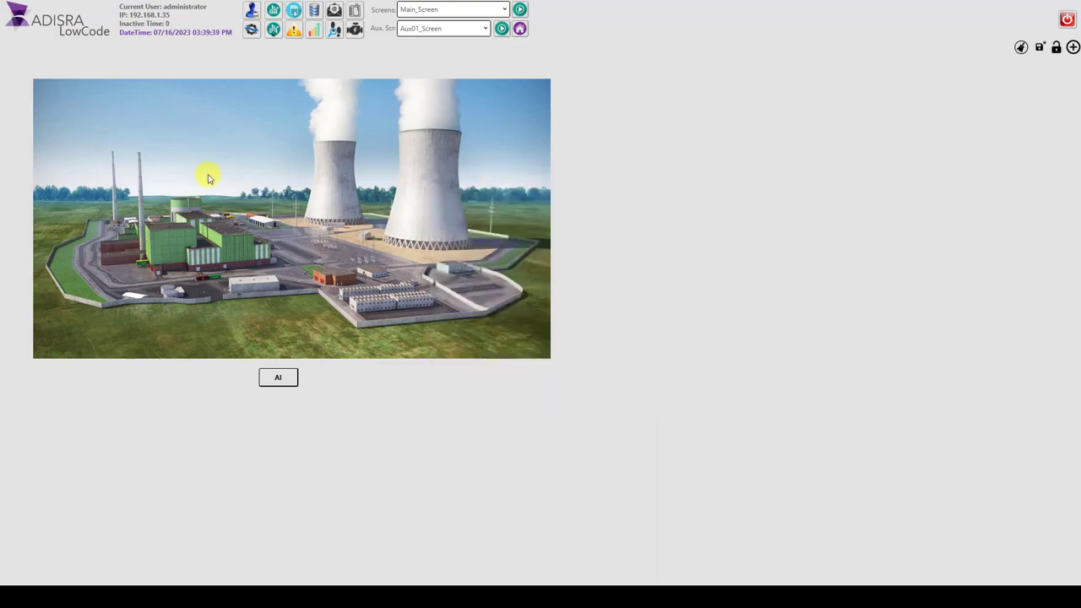
Step: Create a tag named Silo of type Silo with history enabled, and close the tag configuration and management windows
left_click(251, 30)
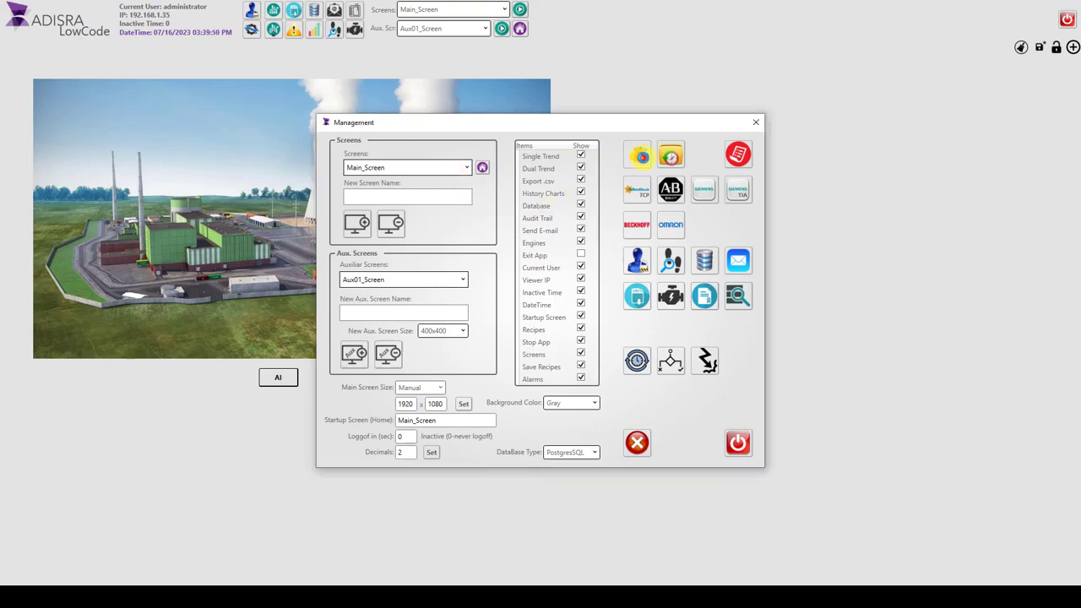
left_click(636, 153)
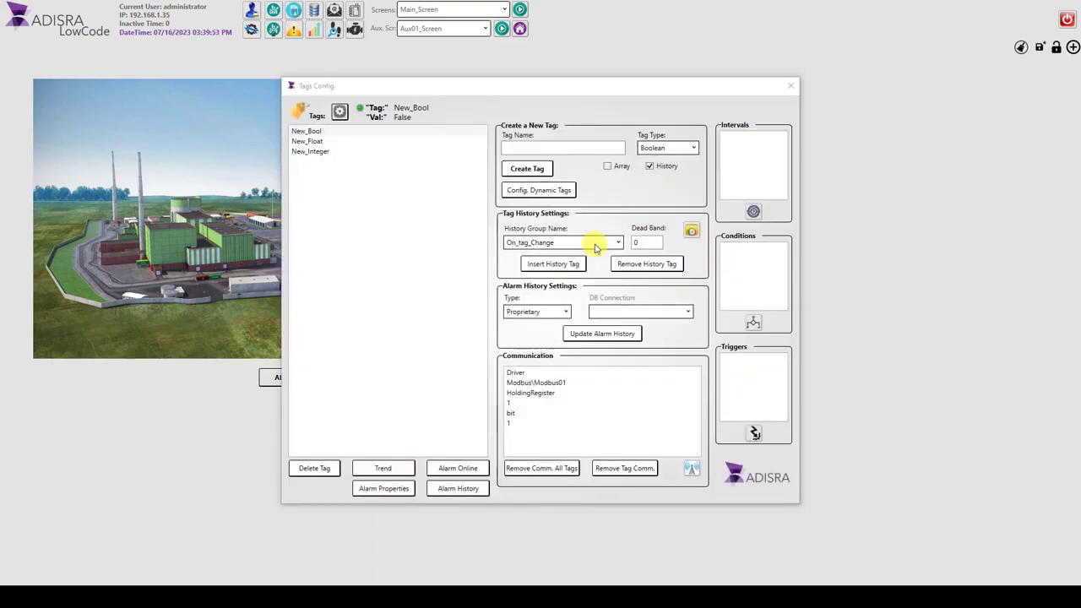
left_click(563, 148)
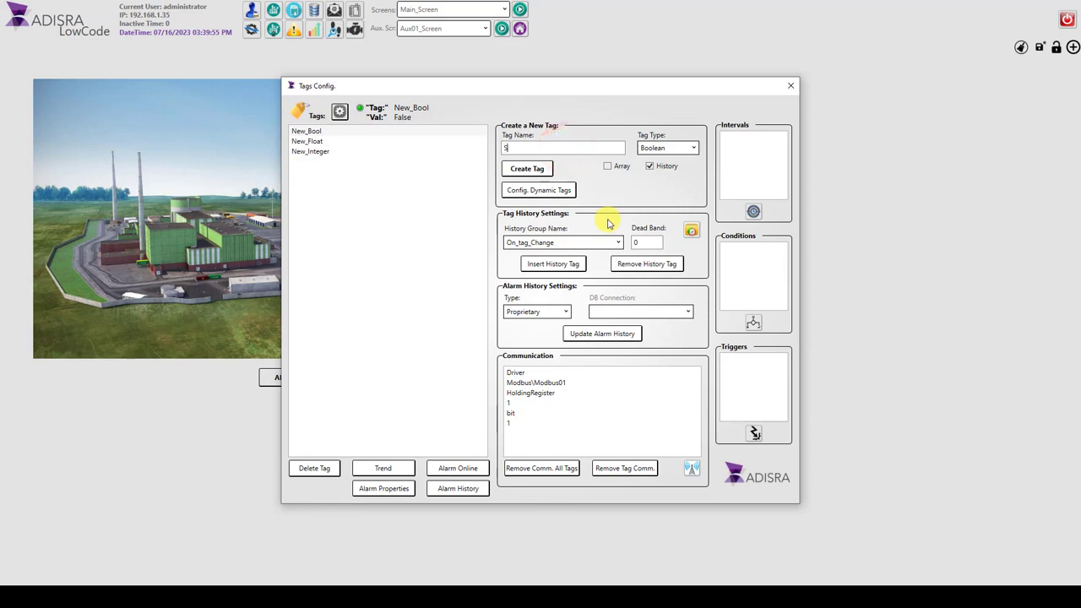
left_click(667, 148)
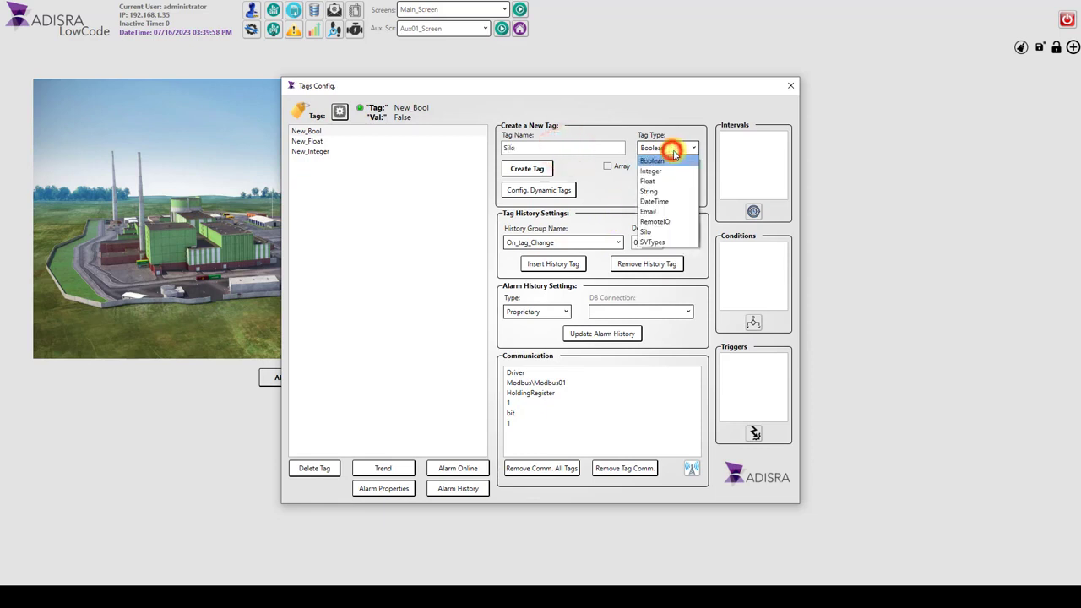
left_click(667, 231)
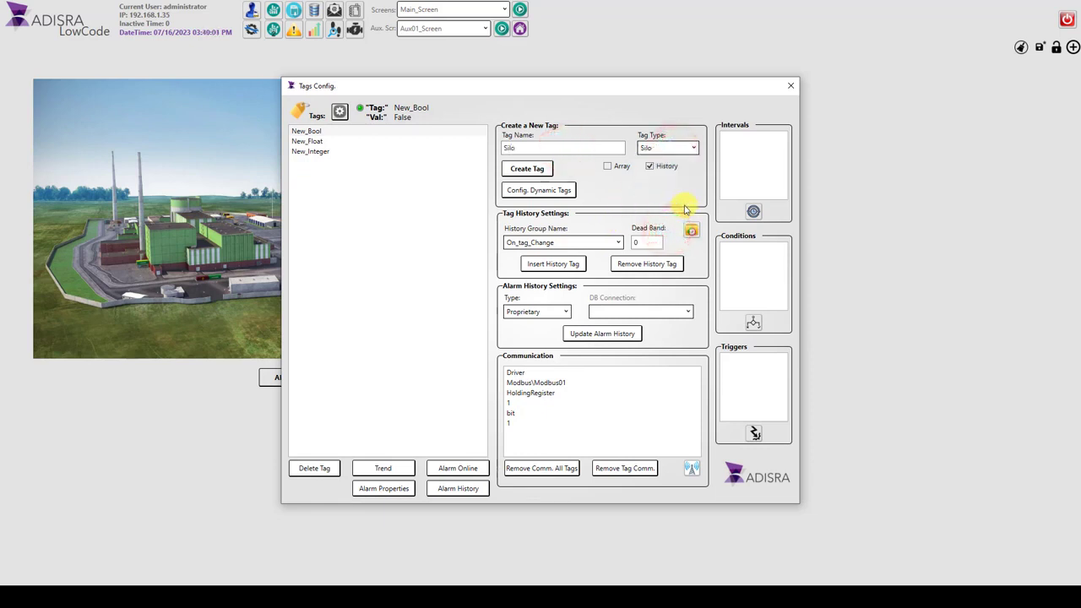
left_click(537, 168)
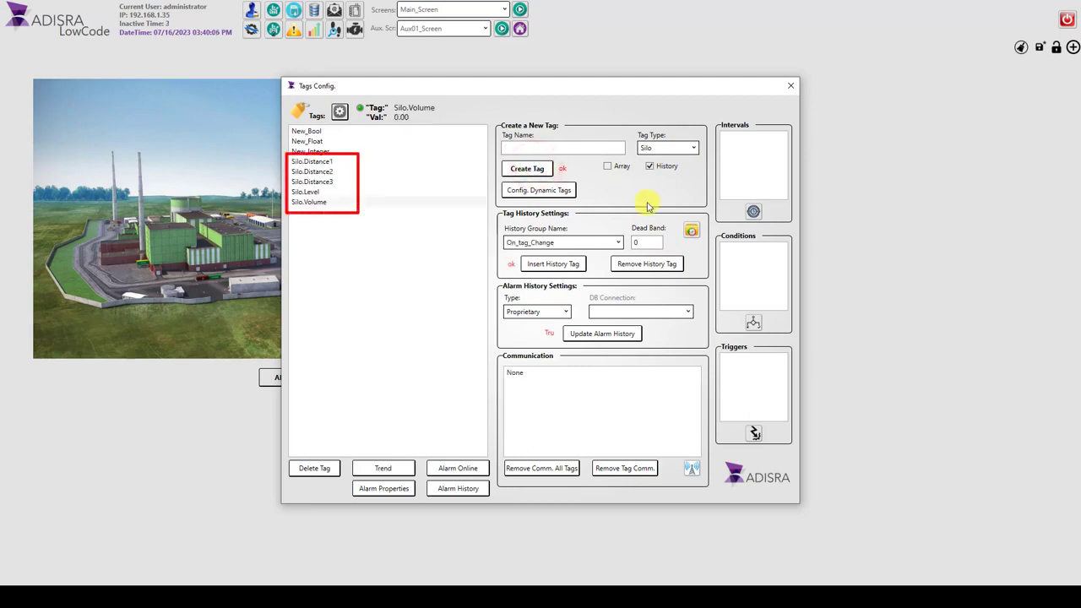
left_click(792, 88)
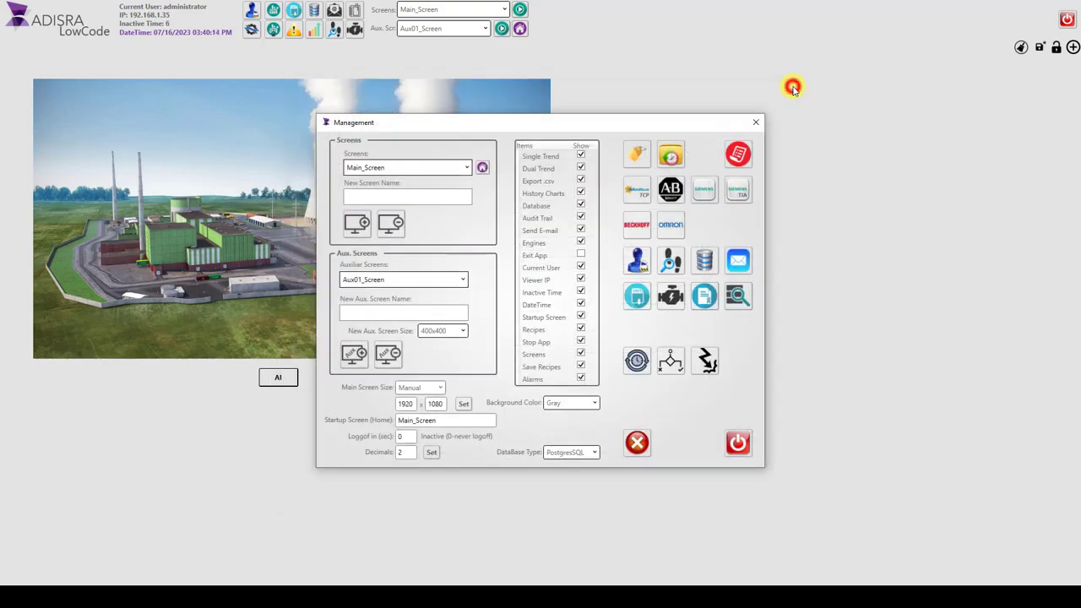
left_click(737, 121)
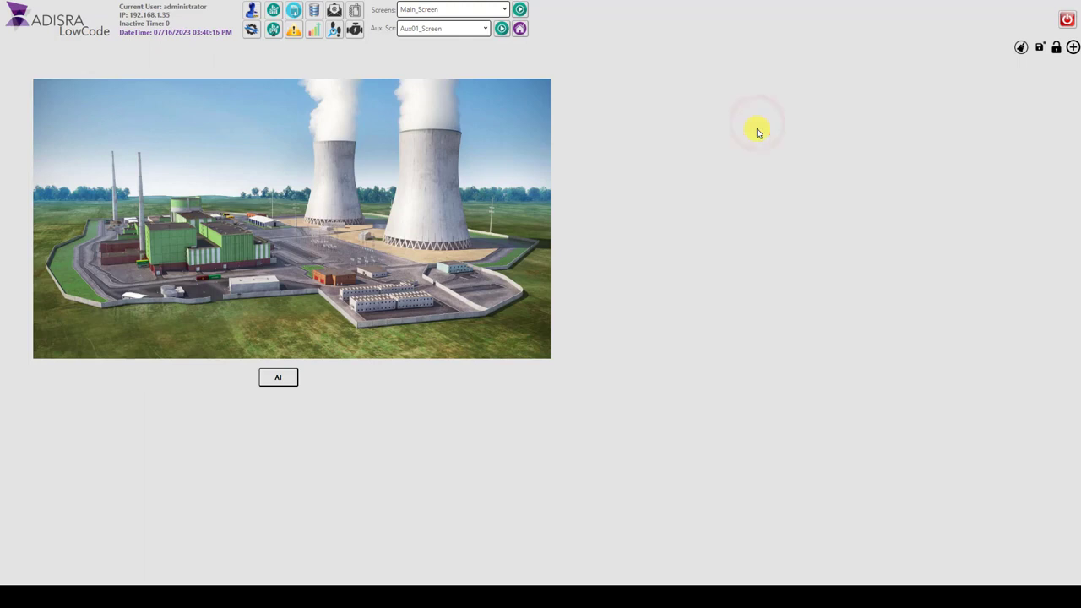
left_click(1072, 46)
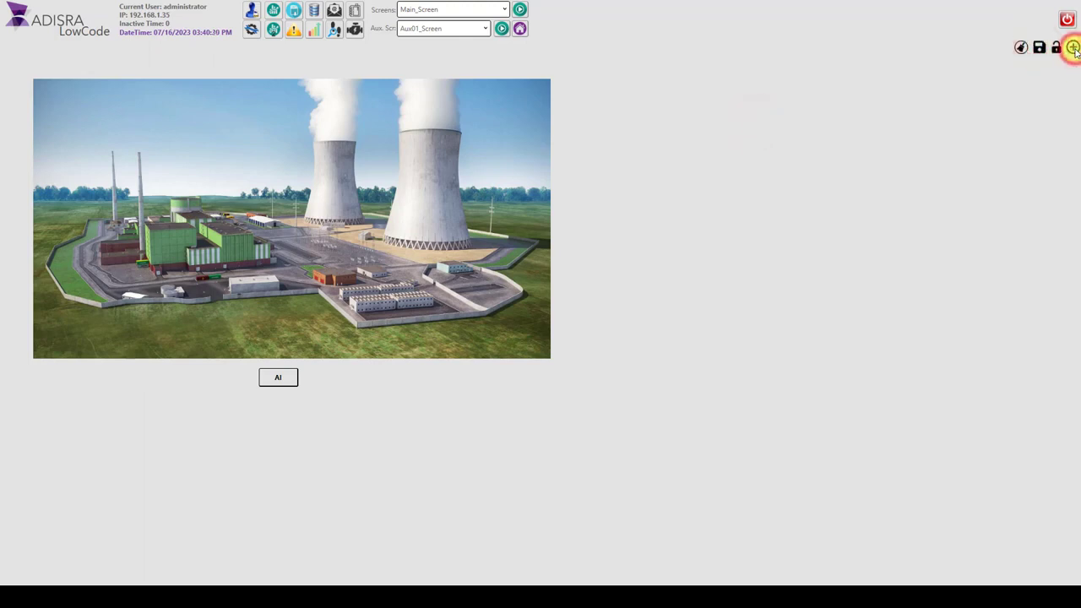
left_click(139, 198)
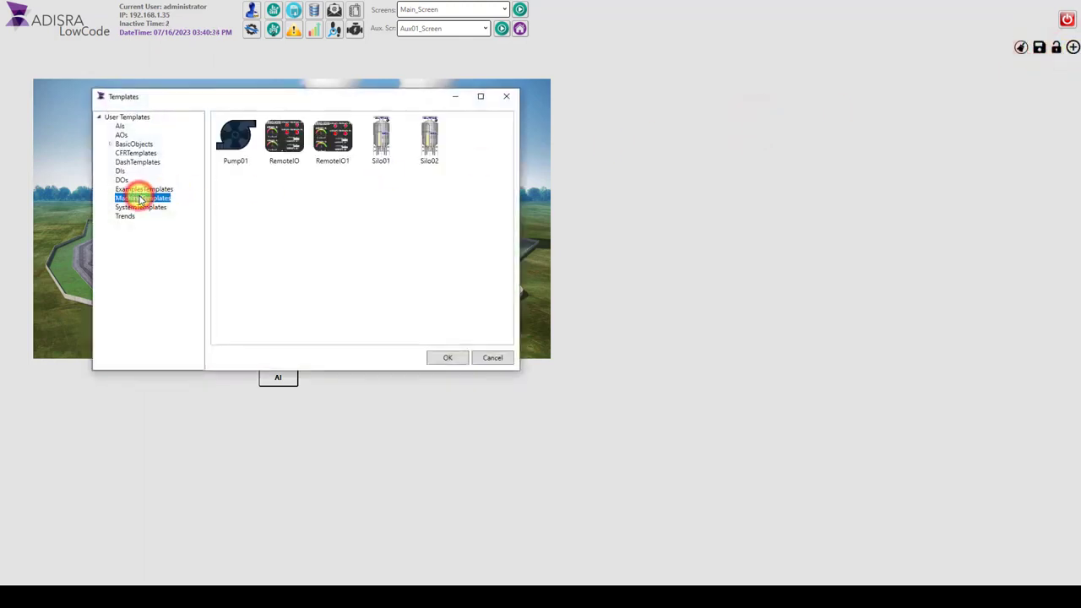
left_click(376, 146)
left_click(457, 358)
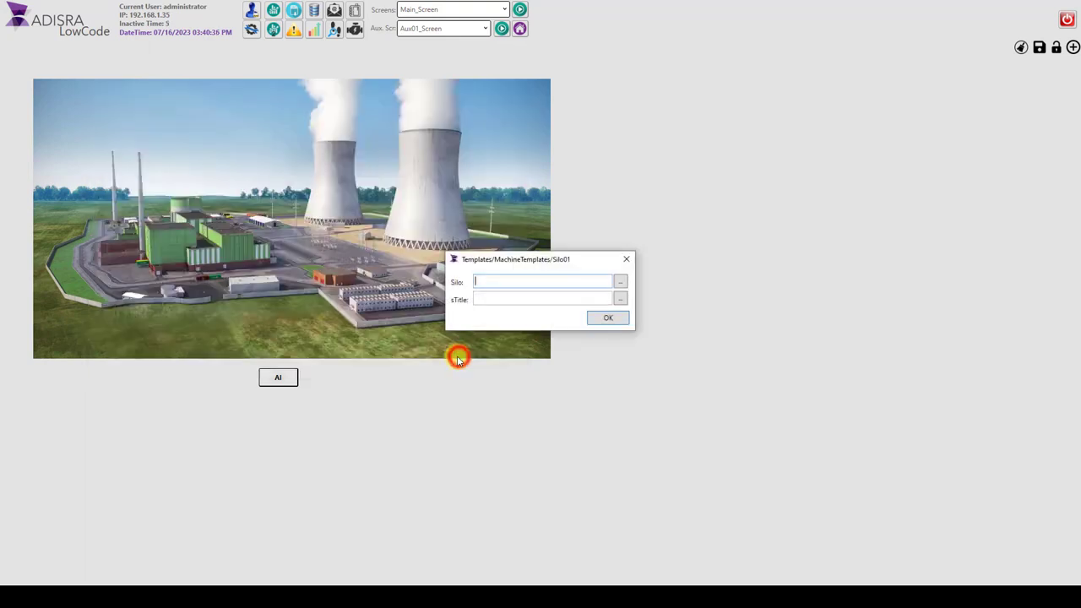
type("@Silo")
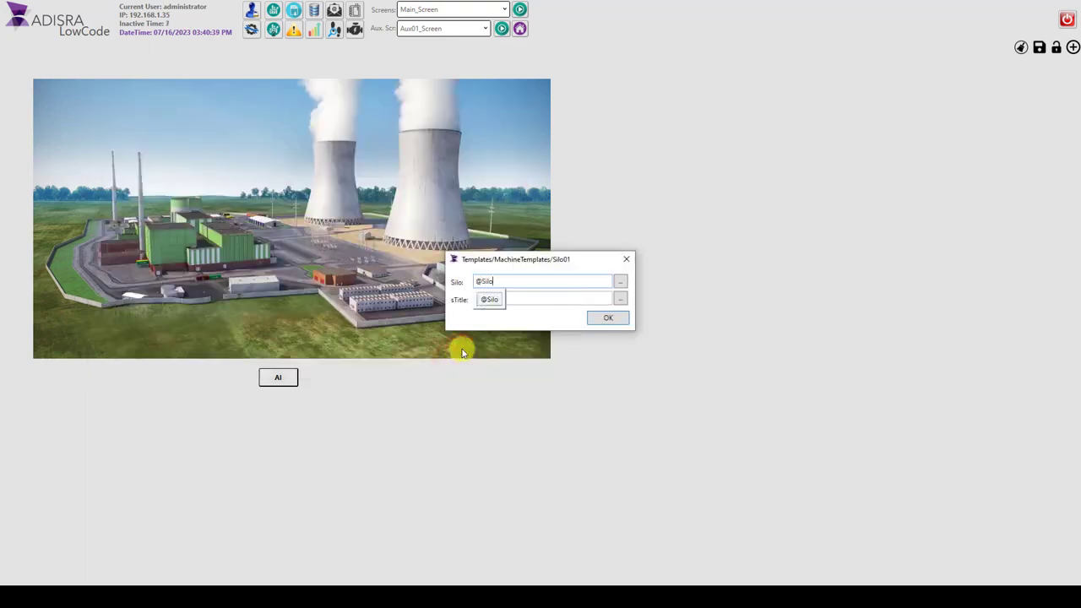
left_click(490, 300)
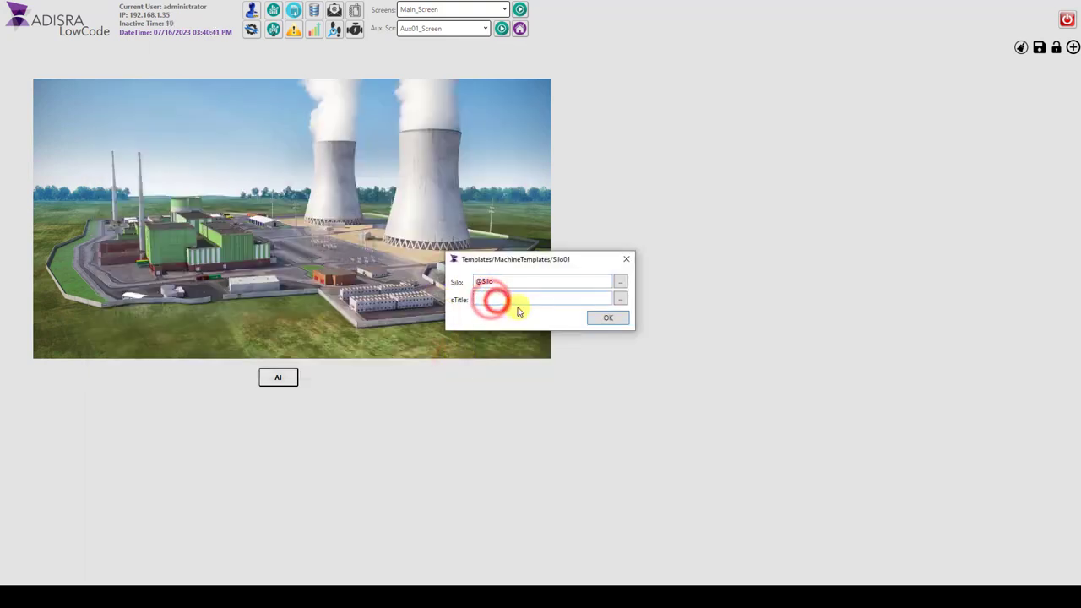
type("\"Silo01")
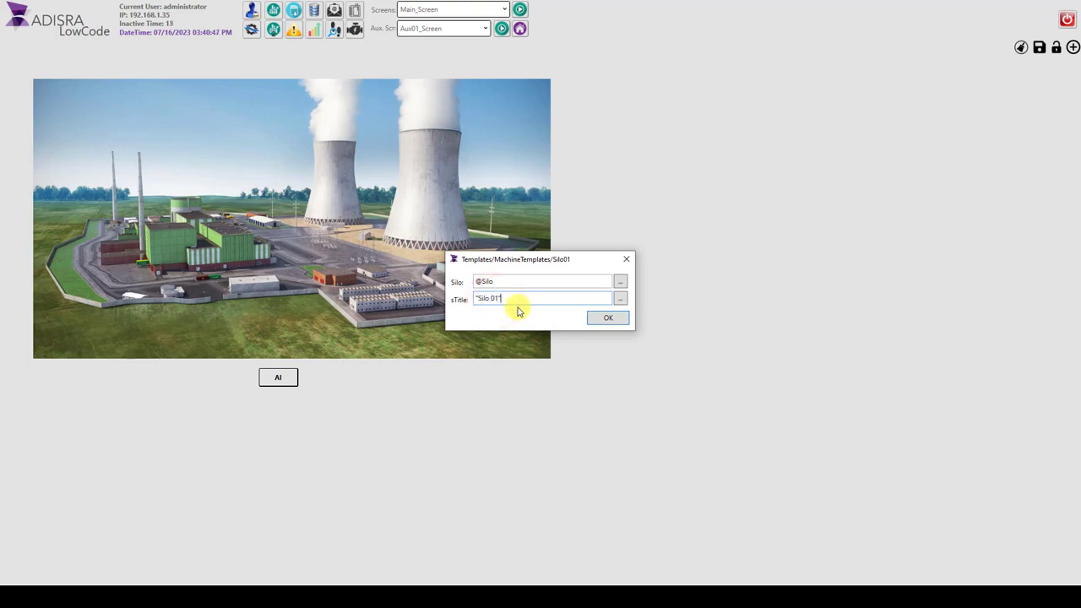
left_click(607, 317)
left_click_drag(576, 85, 499, 135)
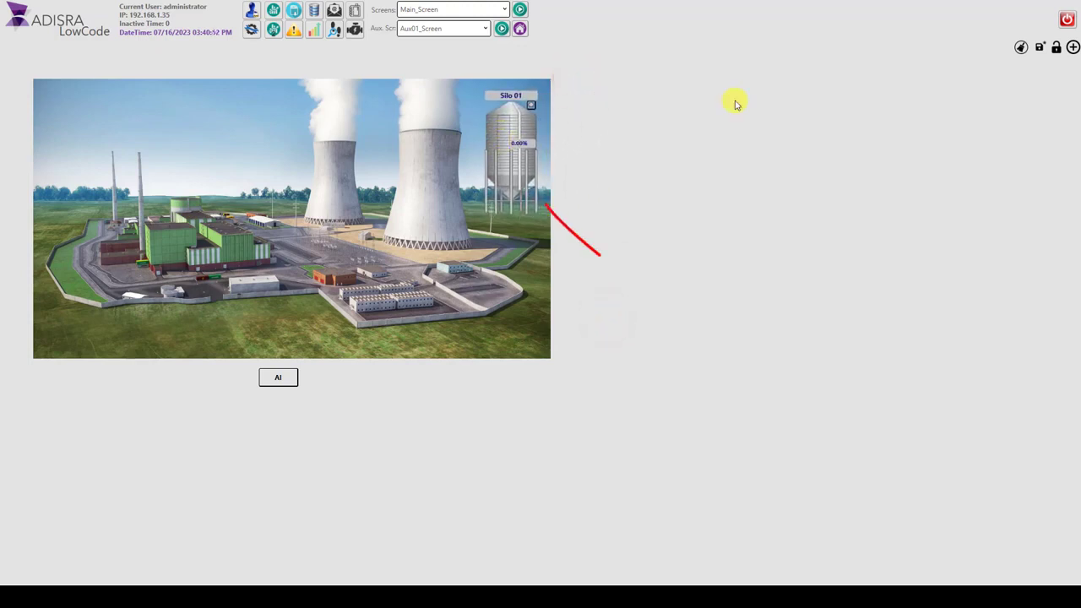
left_click(1041, 48)
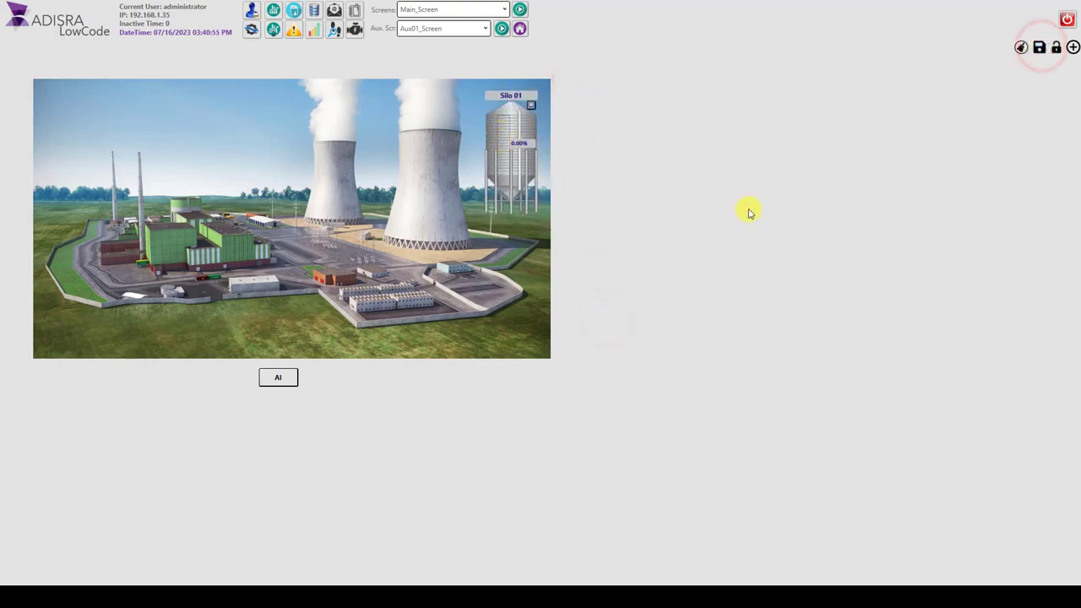
Step: Inspect the properties window of the Silo 01 object, close it, and save the screen
left_click(530, 108)
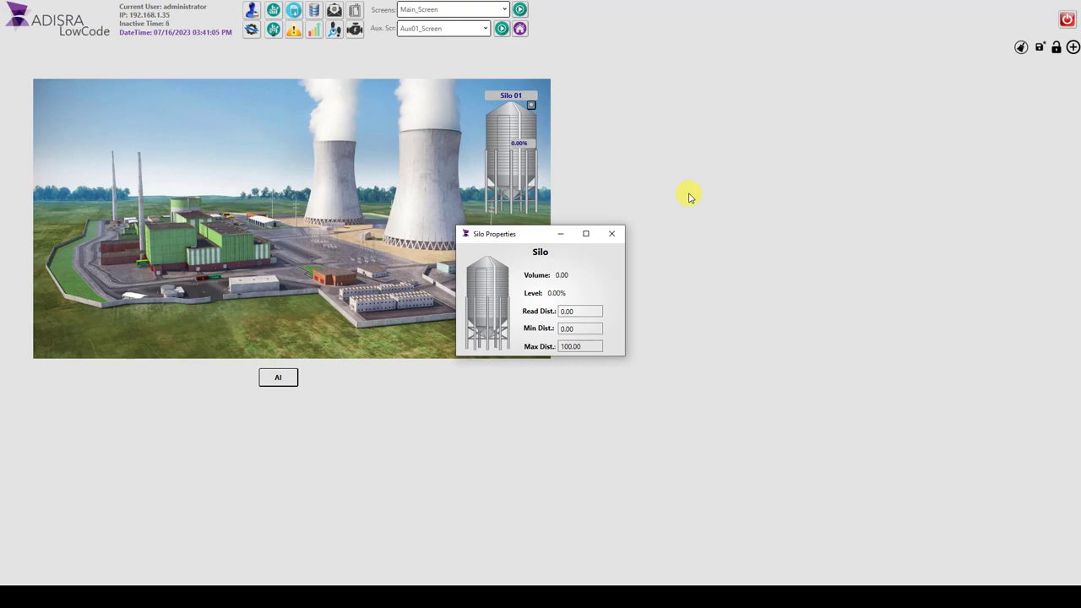
left_click(611, 233)
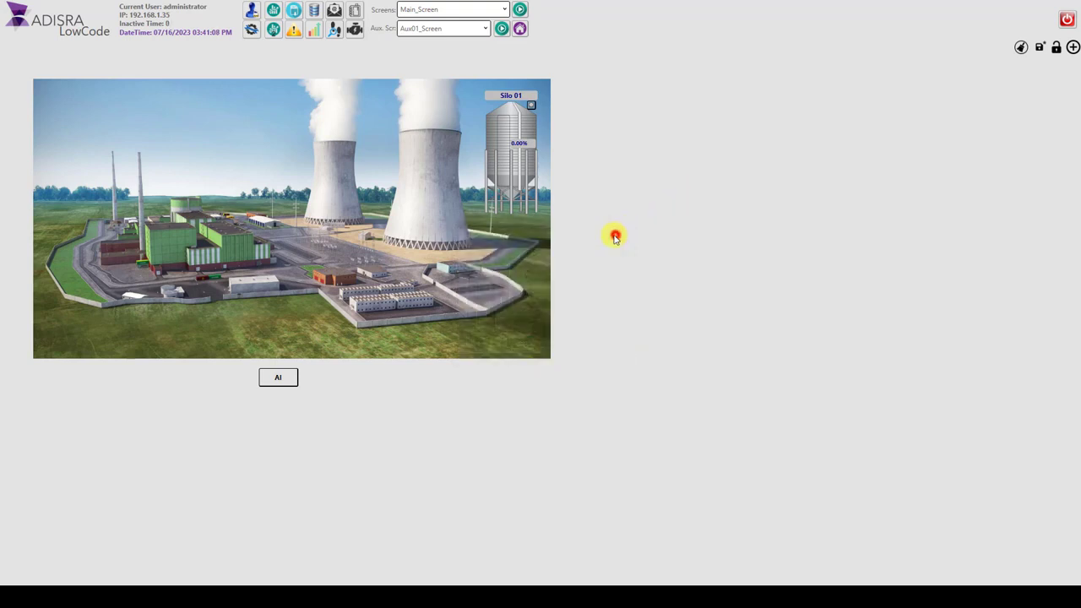
left_click(1039, 47)
Step: Add an InputBox02 template linked to Silo.Level just right of the plant image, and enter 50 in it
left_click(1071, 49)
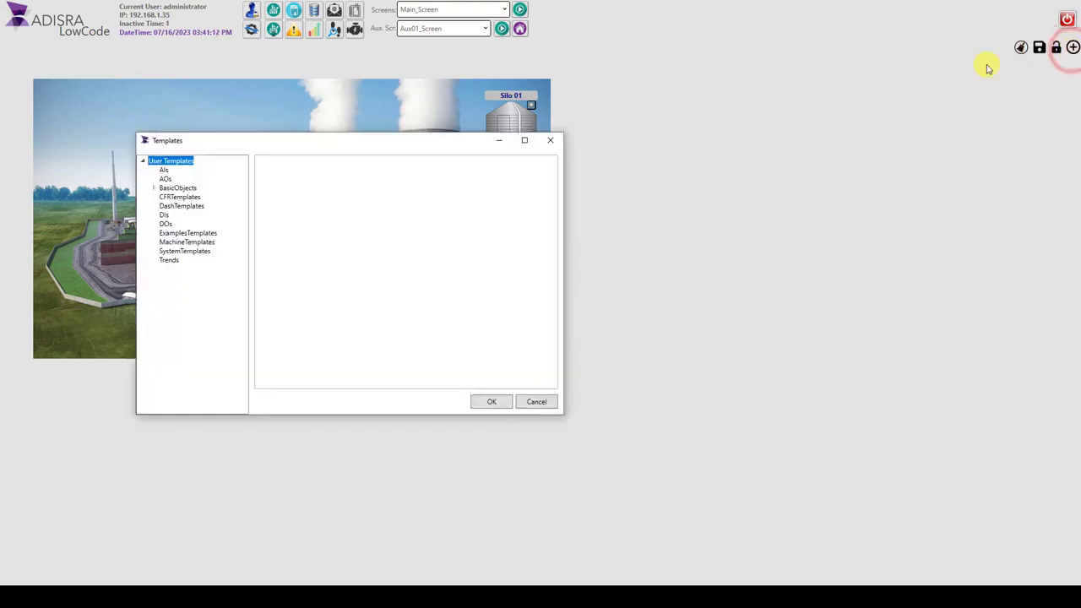
left_click(175, 187)
left_click(426, 238)
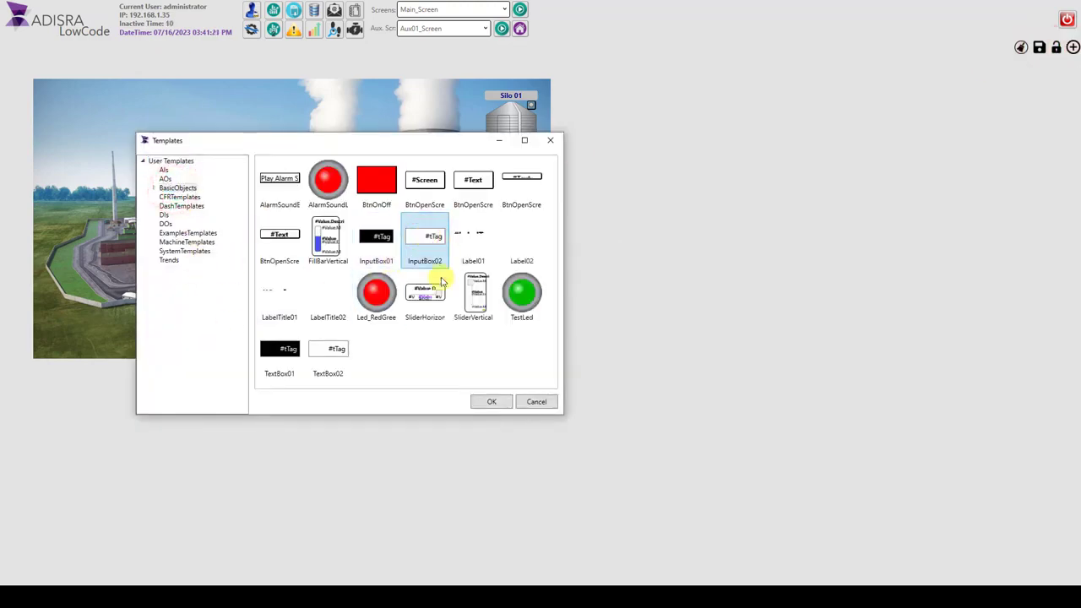
left_click(482, 400)
type("Silo.")
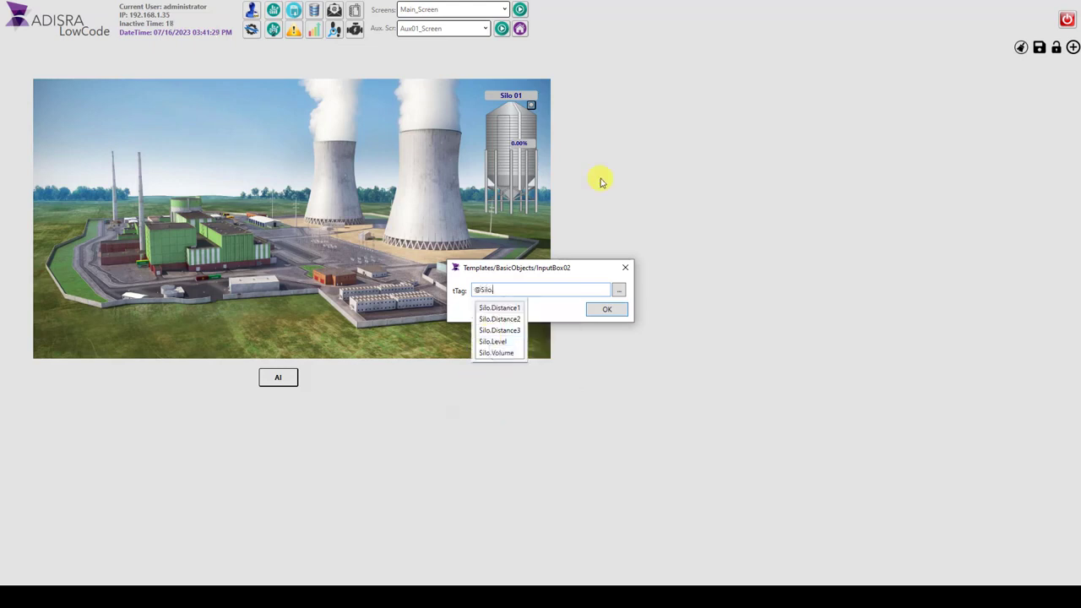
left_click(516, 341)
left_click(611, 310)
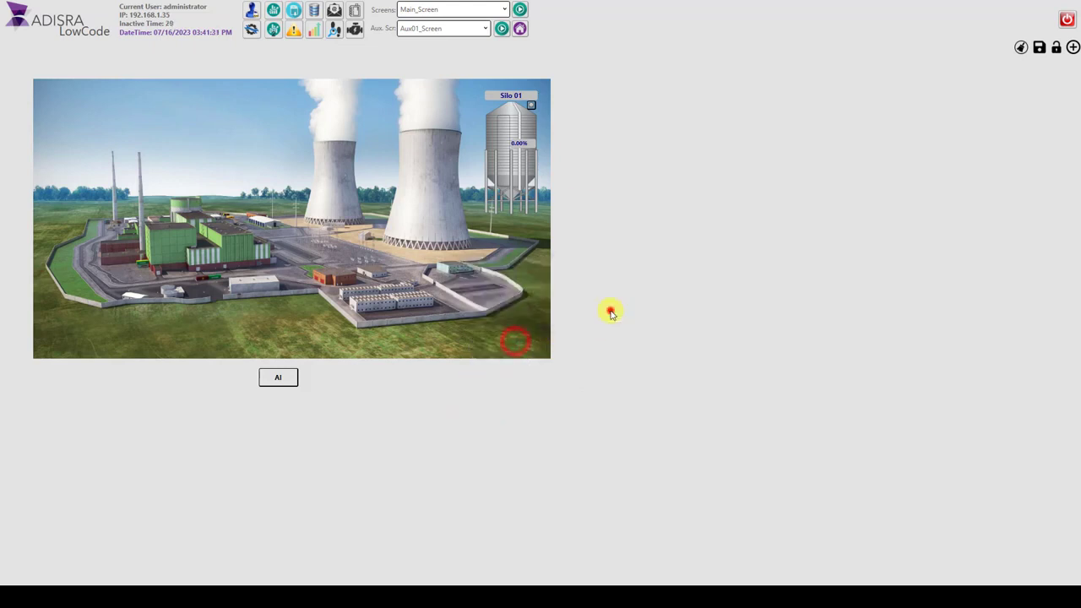
left_click_drag(630, 48, 584, 137)
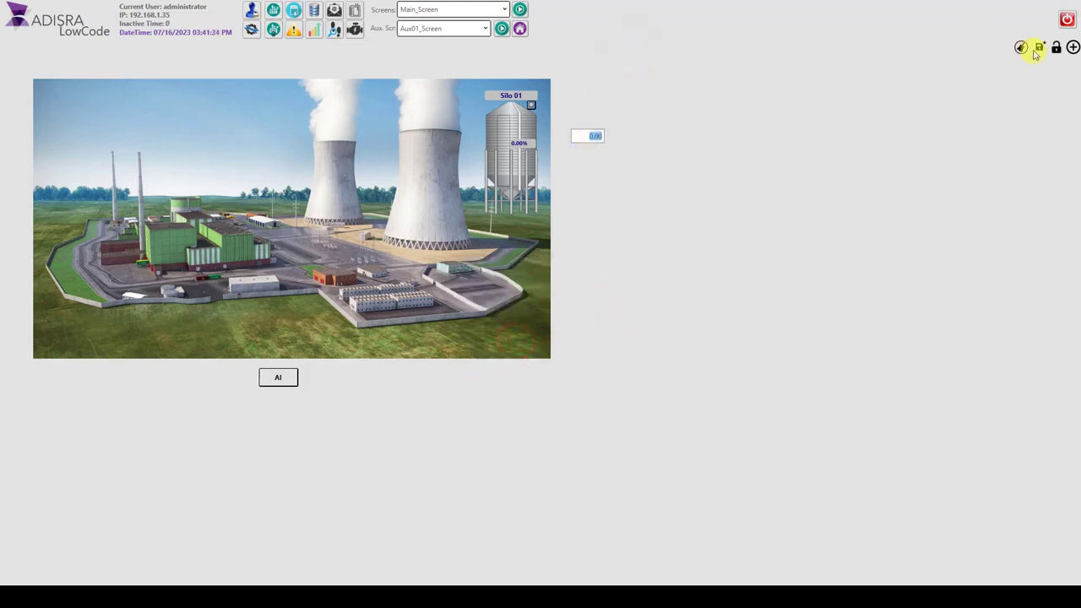
left_click(591, 135)
type("1")
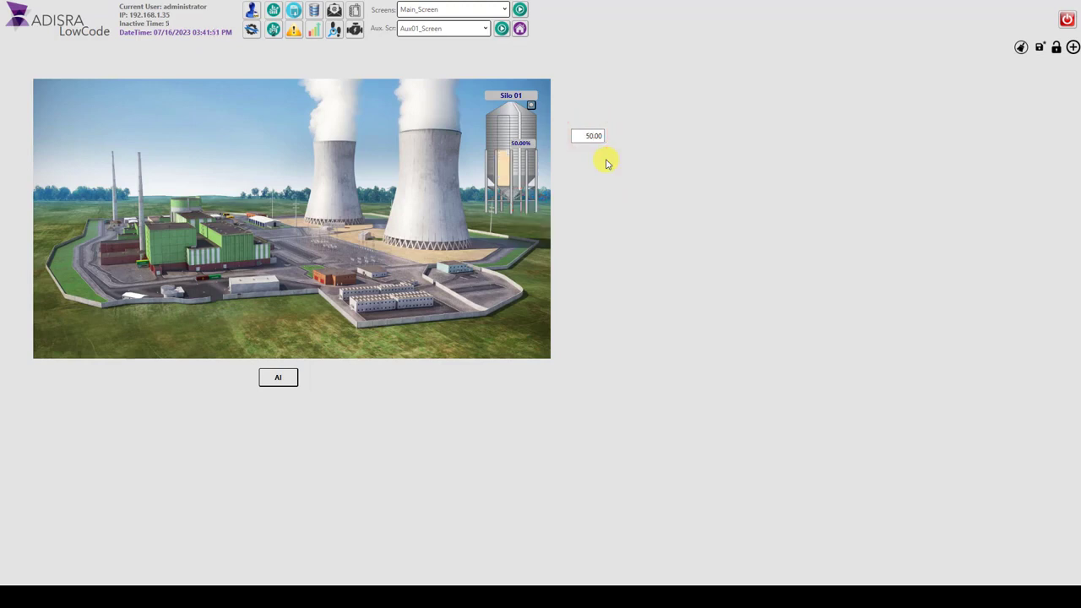
Step: Add a SingleTag1 trend template with the trend value Silo.Level and place it below the level input box
left_click(1073, 48)
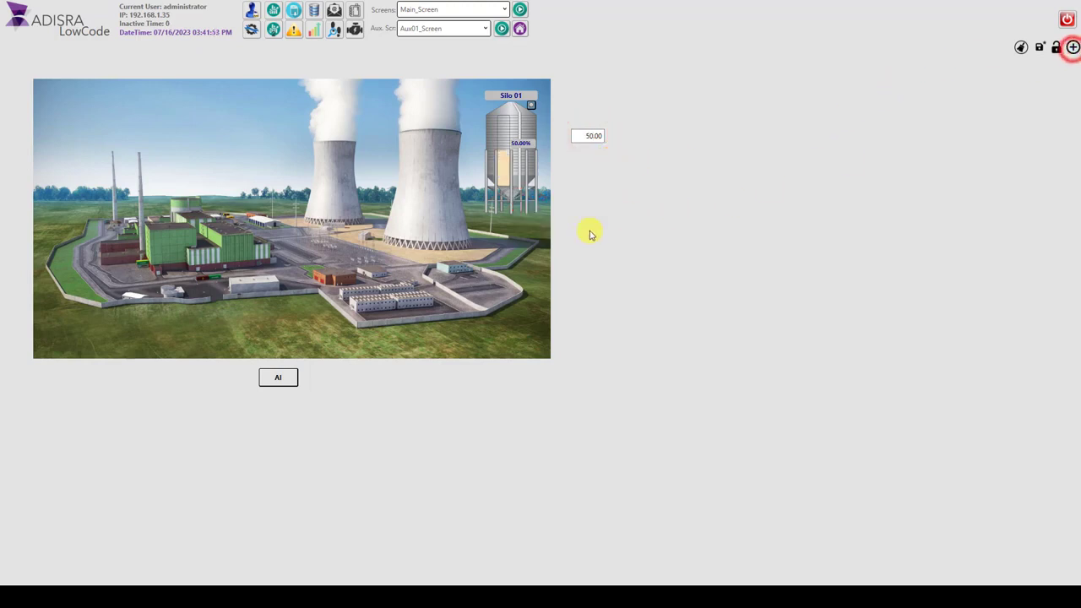
left_click(51, 144)
left_click(161, 61)
left_click(374, 285)
type("@Silo.N")
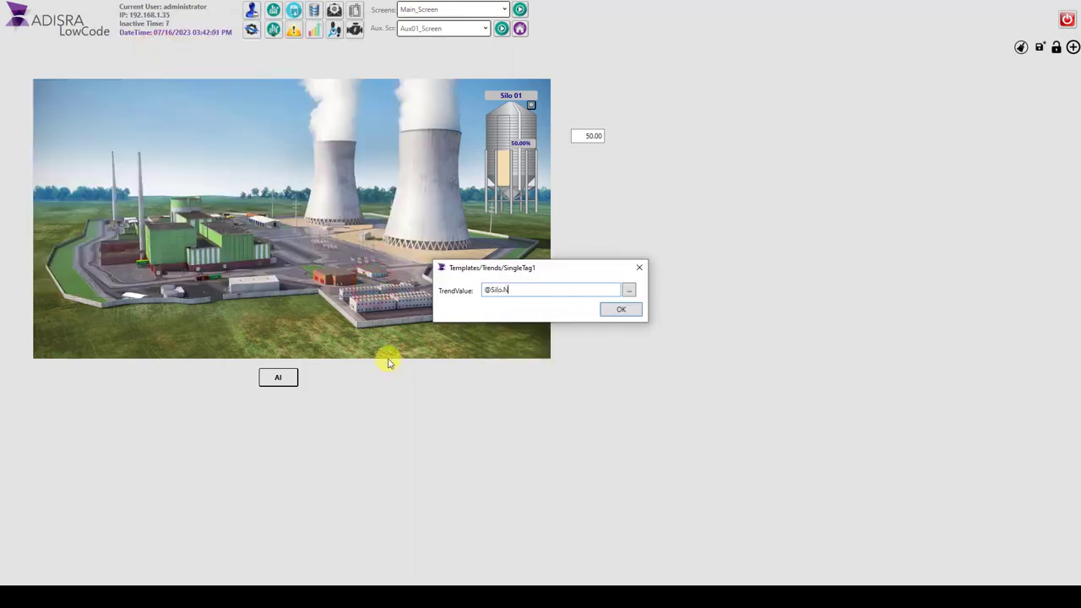
key("BackSpace")
type("Le")
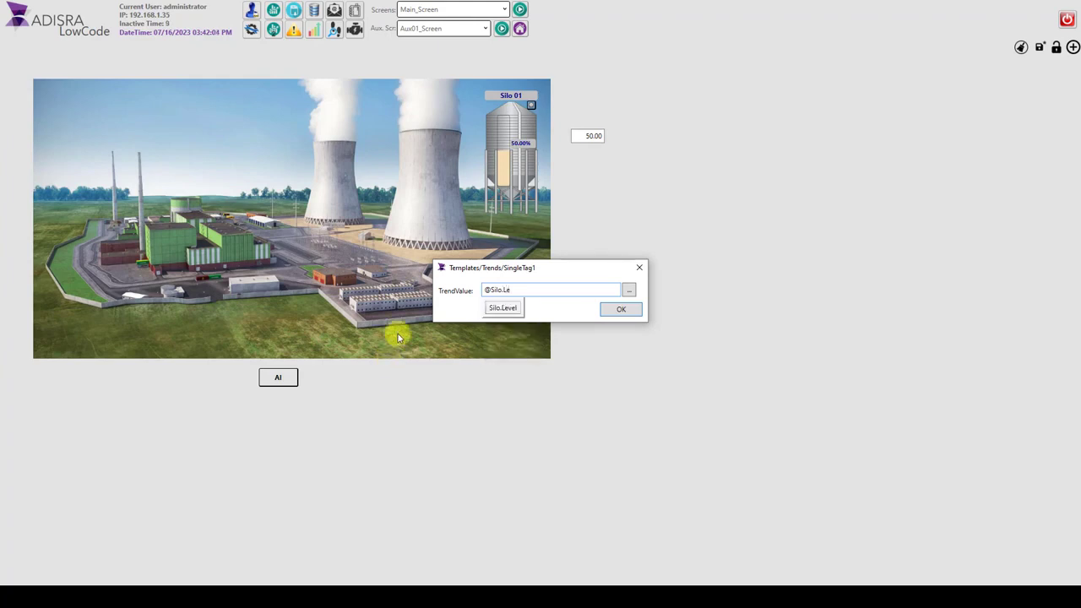
left_click(496, 312)
left_click(620, 309)
mouse_move(701, 69)
left_mouse_down()
mouse_move(703, 124)
mouse_move(630, 206)
mouse_move(616, 198)
left_mouse_up()
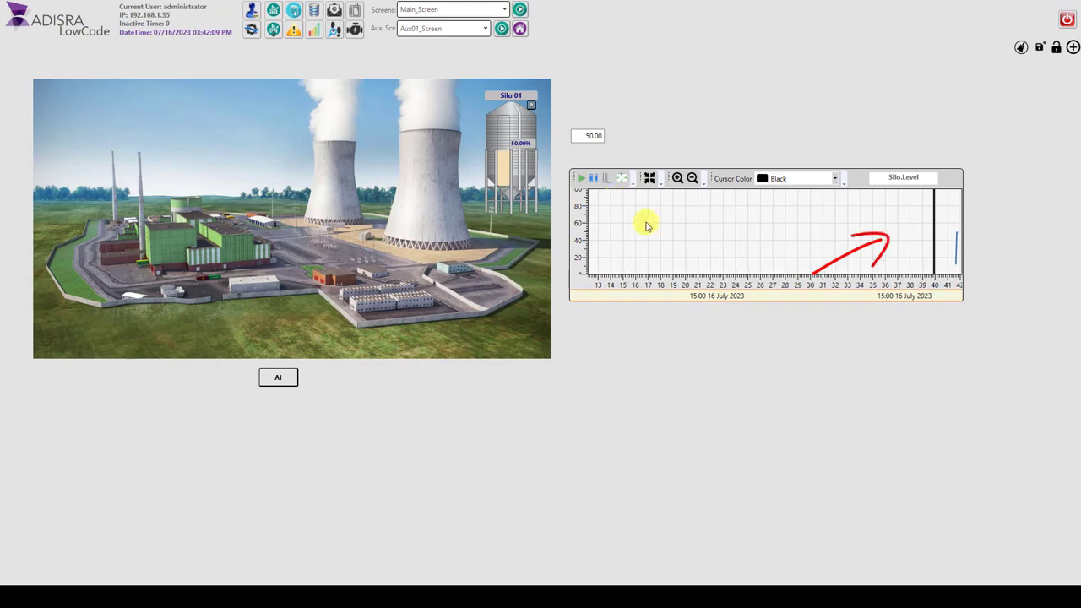
left_click(43, 372)
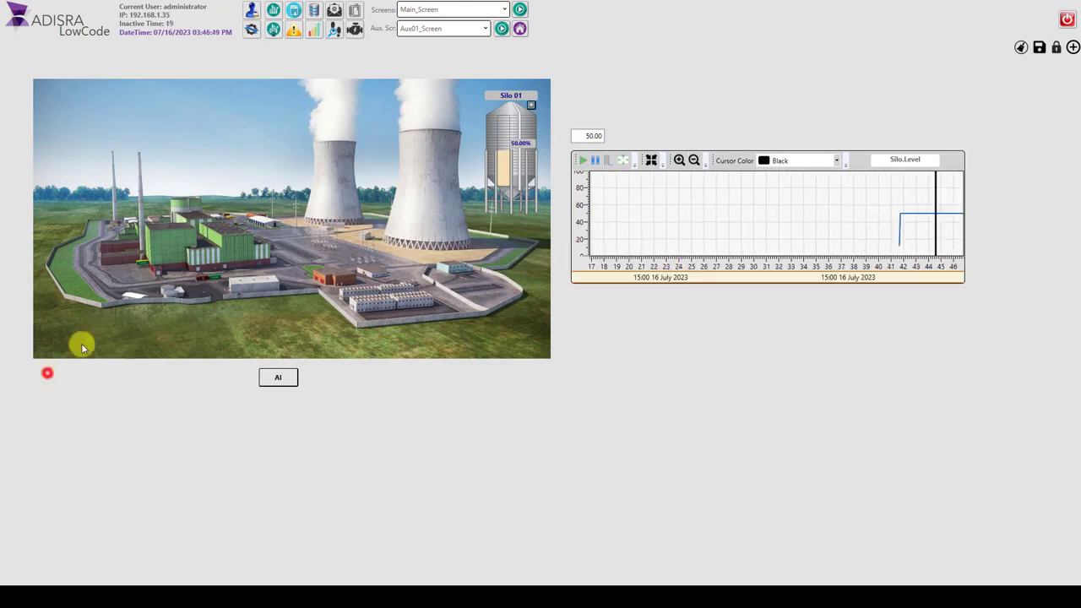
Step: Open the interval configuration from the management window and define a 00:00:01 interval named Interval1
left_click(251, 30)
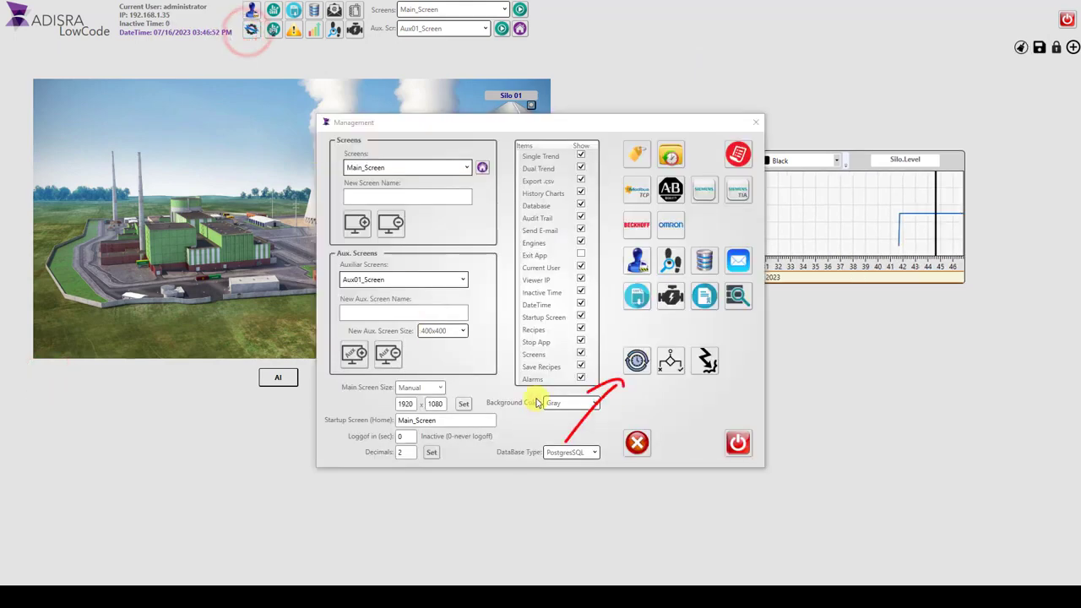
left_click(637, 361)
left_click(514, 266)
type("00:00:01")
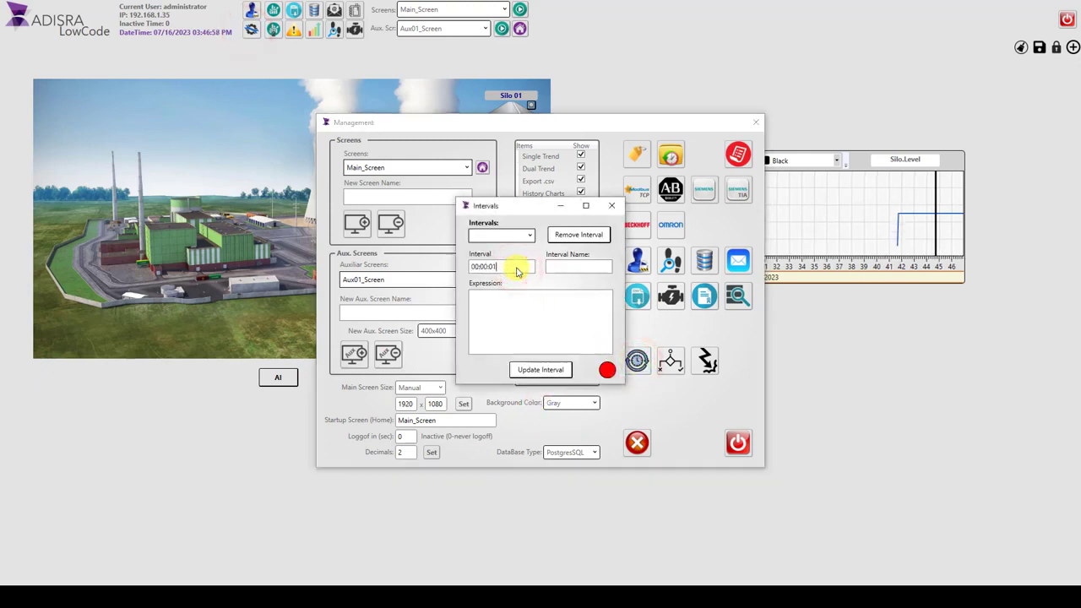
left_click(581, 267)
type("Interval1")
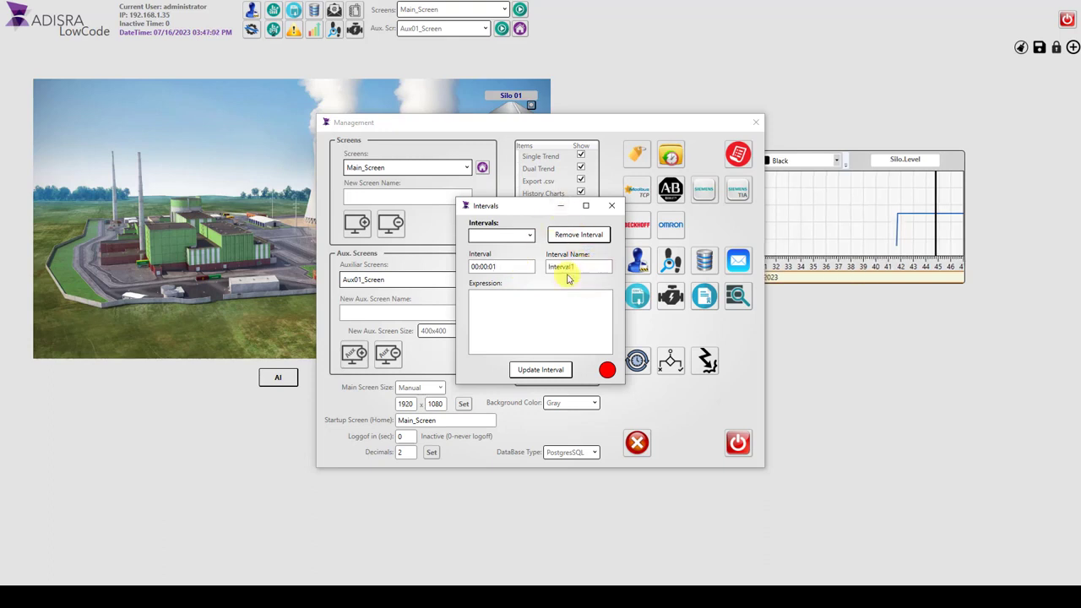
left_click(563, 316)
type("@Silo.Level =")
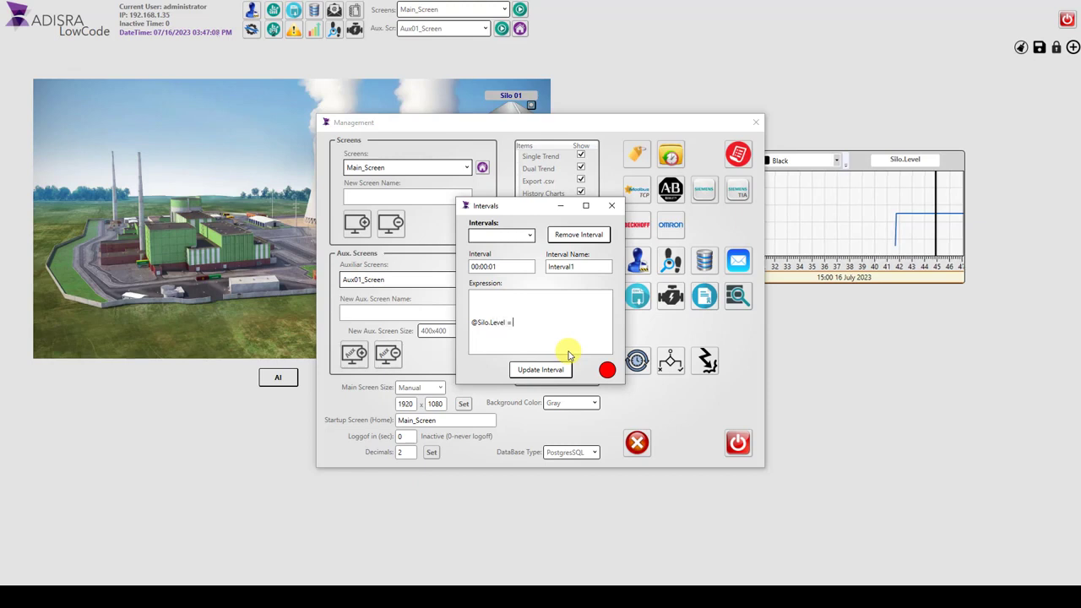
type("@Second;")
left_click(540, 371)
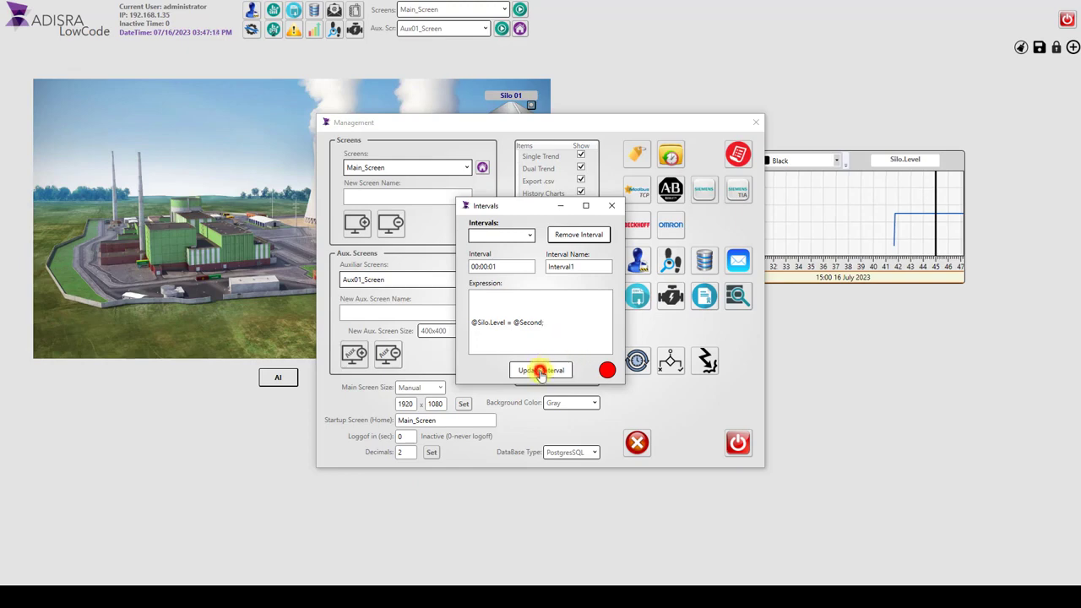
left_click(611, 206)
left_click_drag(615, 122, 414, 170)
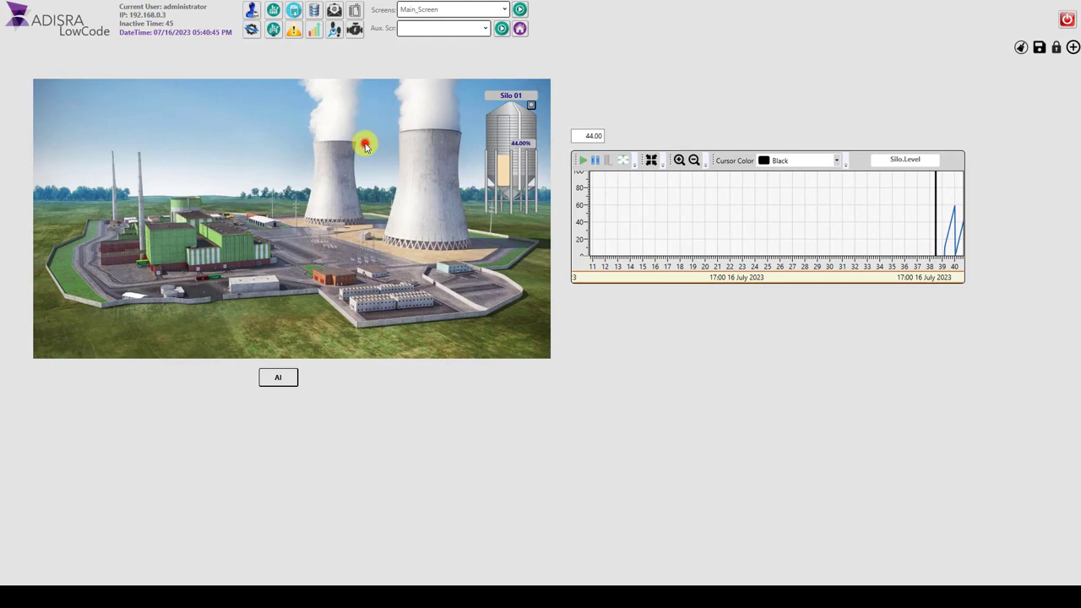
Step: Insert Silo.Level into the tag CSV report, and search and export its history for 07/16/2023
left_click(296, 12)
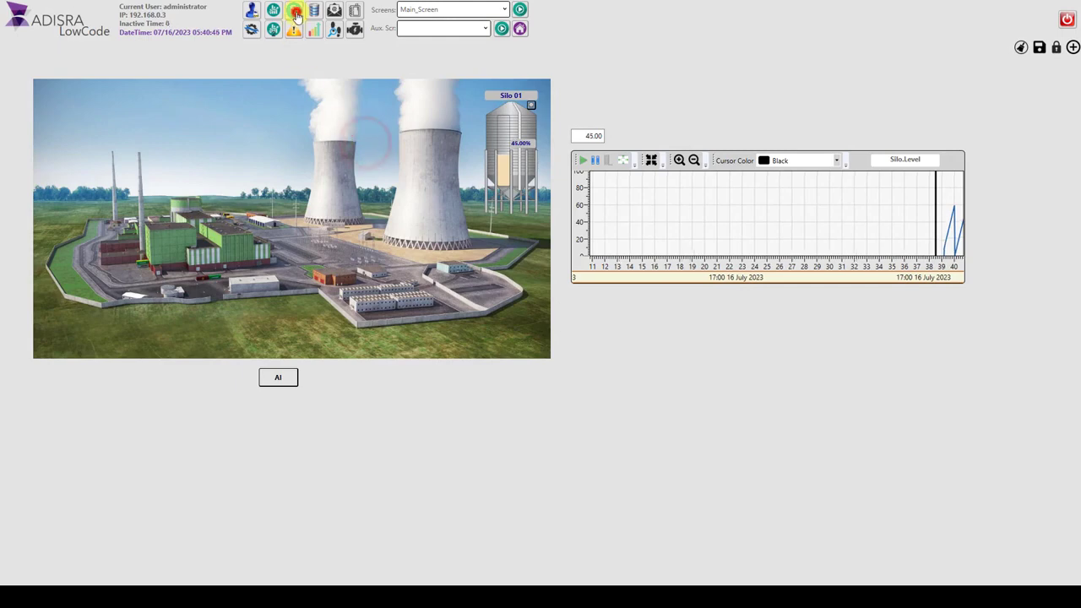
left_click(289, 132)
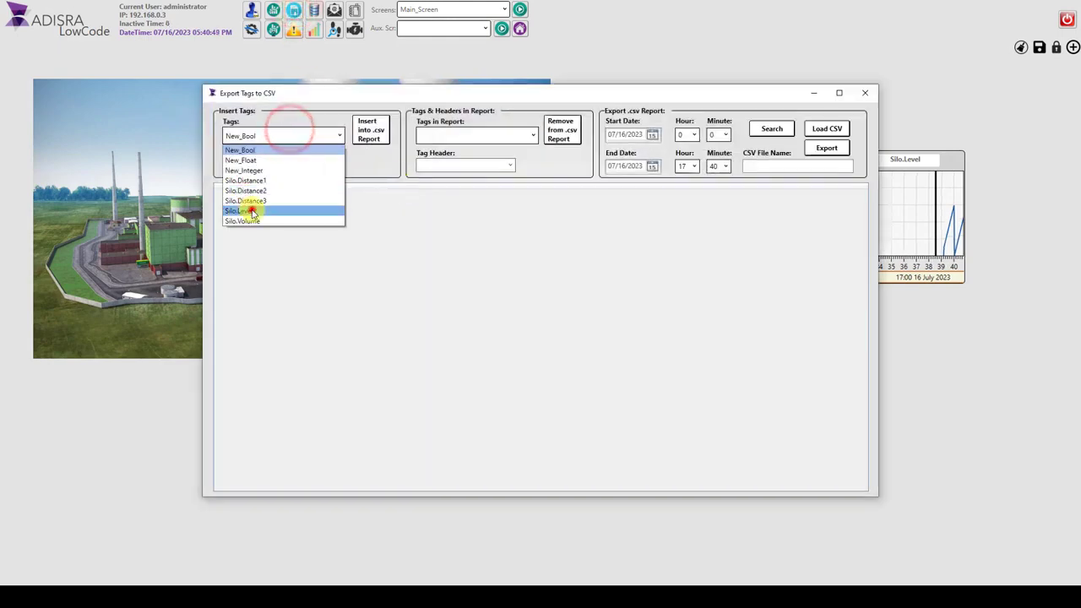
left_click(251, 209)
left_click(372, 132)
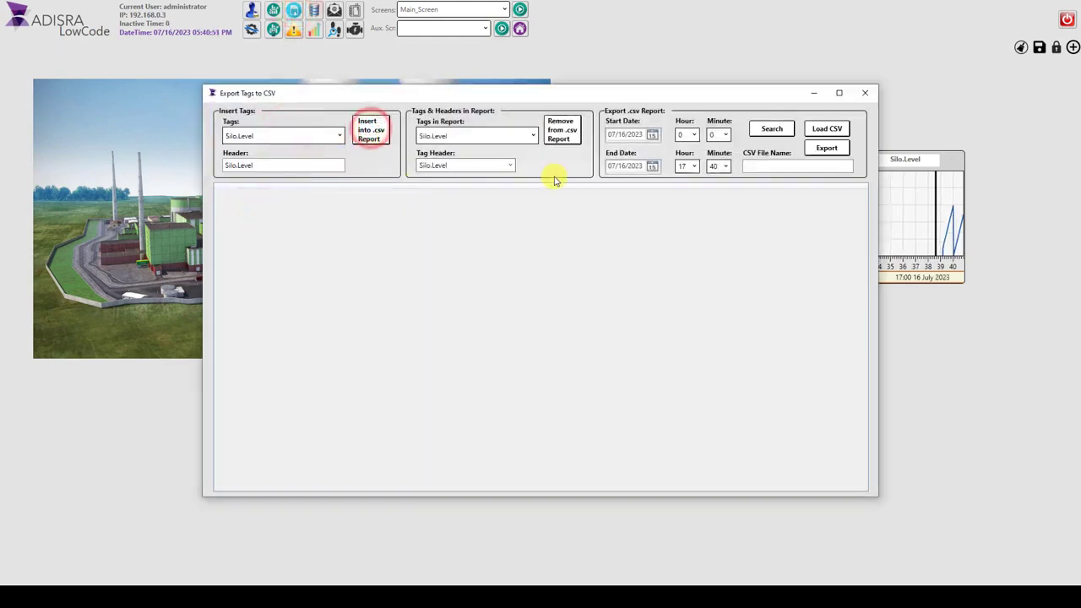
left_click(778, 131)
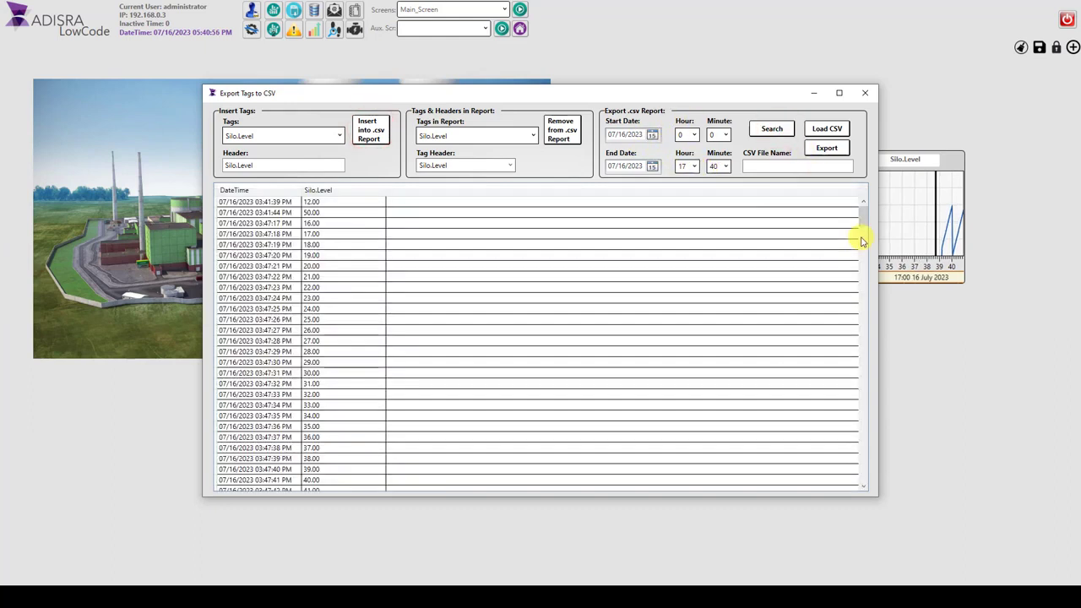
mouse_move(861, 222)
left_mouse_down()
mouse_move(863, 376)
mouse_move(856, 212)
left_mouse_up()
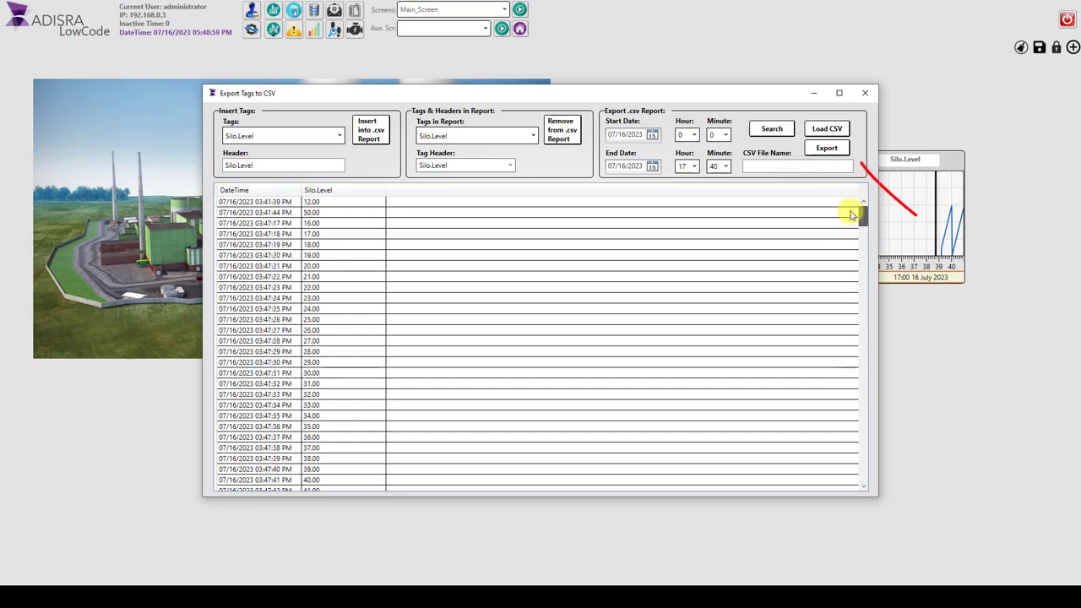
left_click(831, 151)
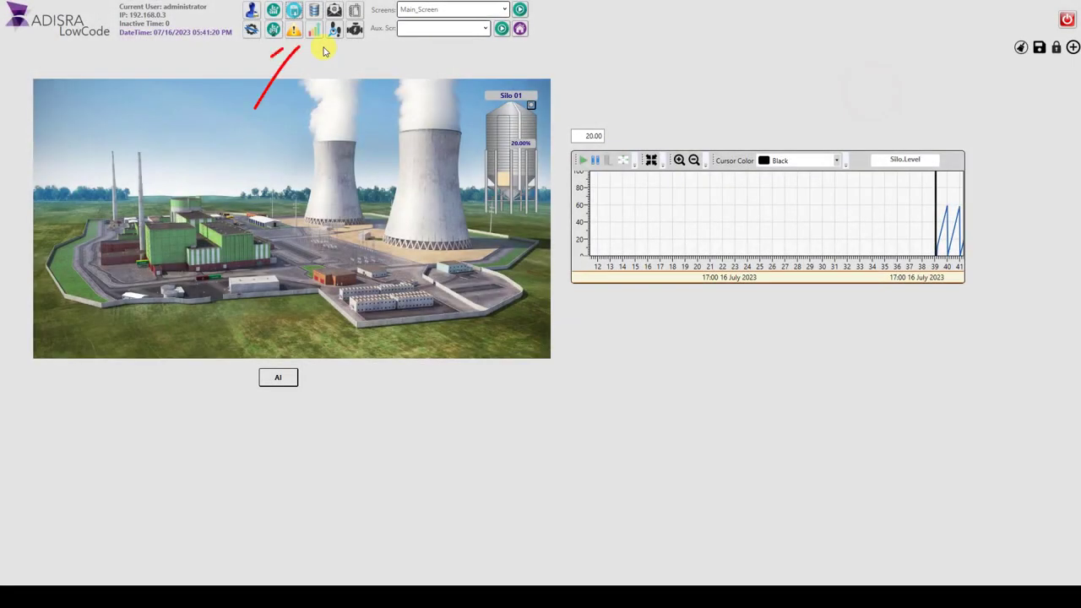
Step: Open the history charts and plot Silo.Level as an area chart with the end date set to now
left_click(313, 31)
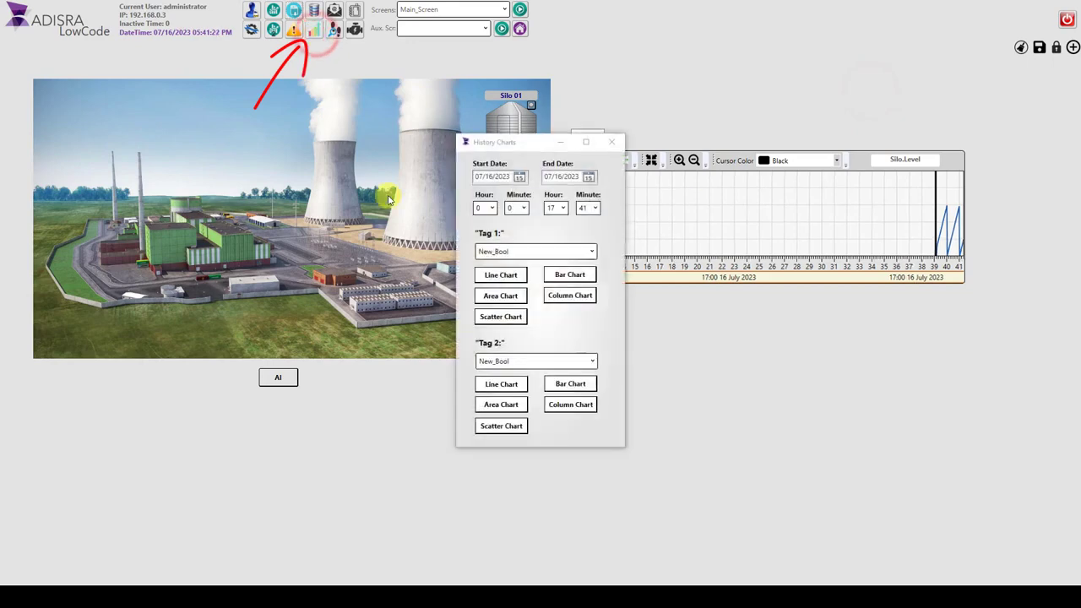
left_click(538, 252)
left_click(505, 312)
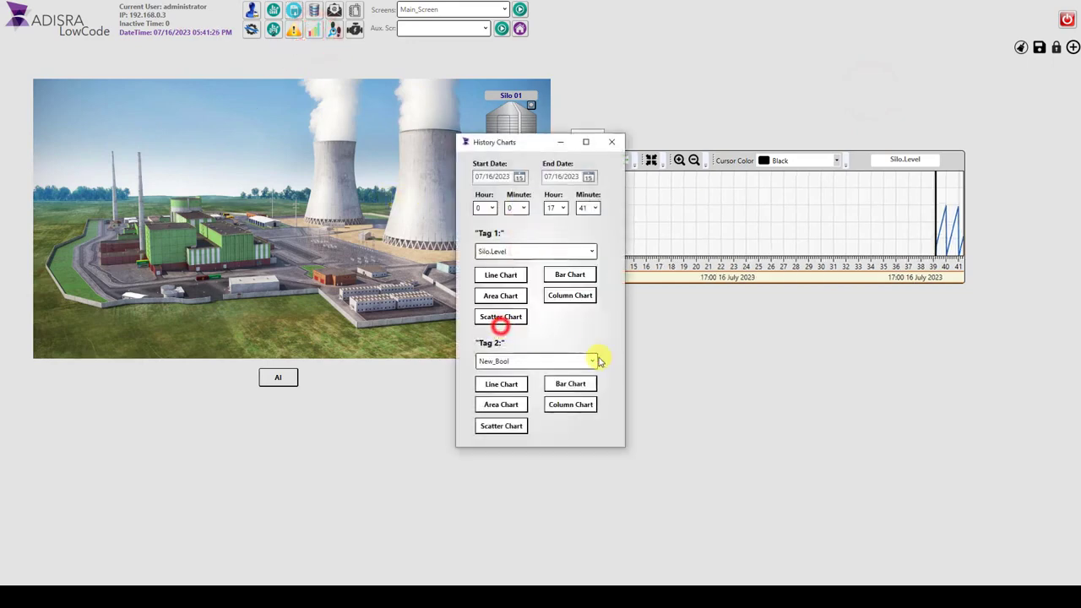
left_click(511, 300)
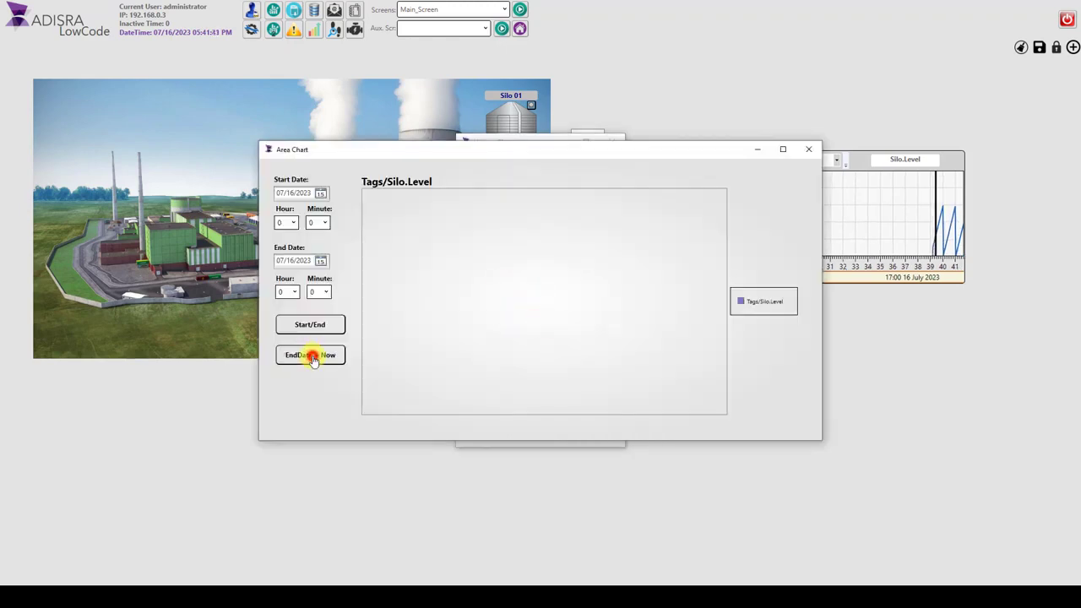
left_click(311, 356)
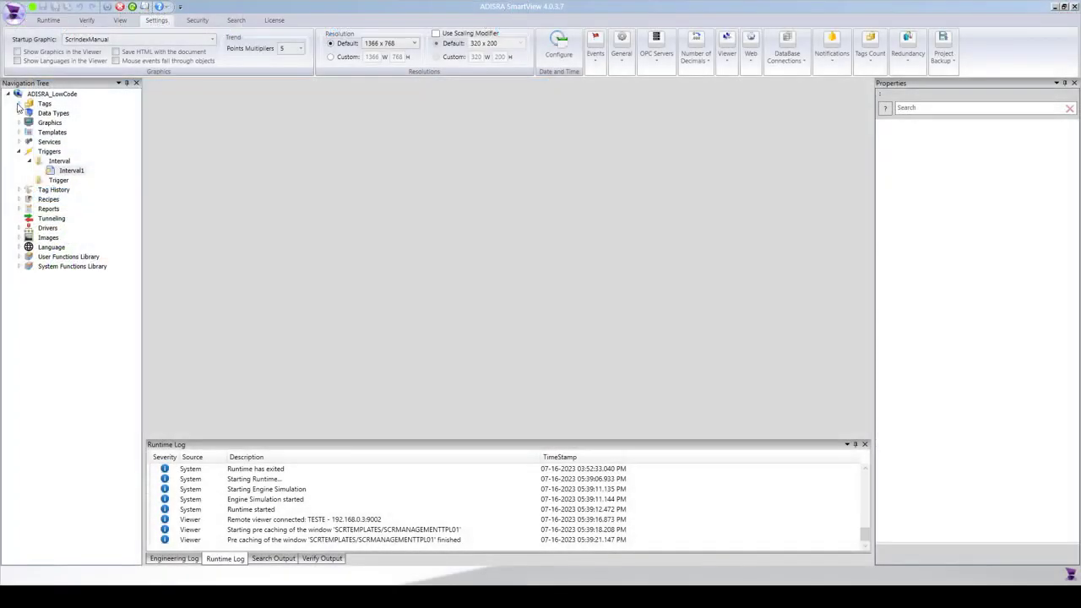
Step: In ADISRA SmartView, open the project's Tags list and the Modbus01 driver document to review their configuration
left_click(19, 103)
double_click(52, 133)
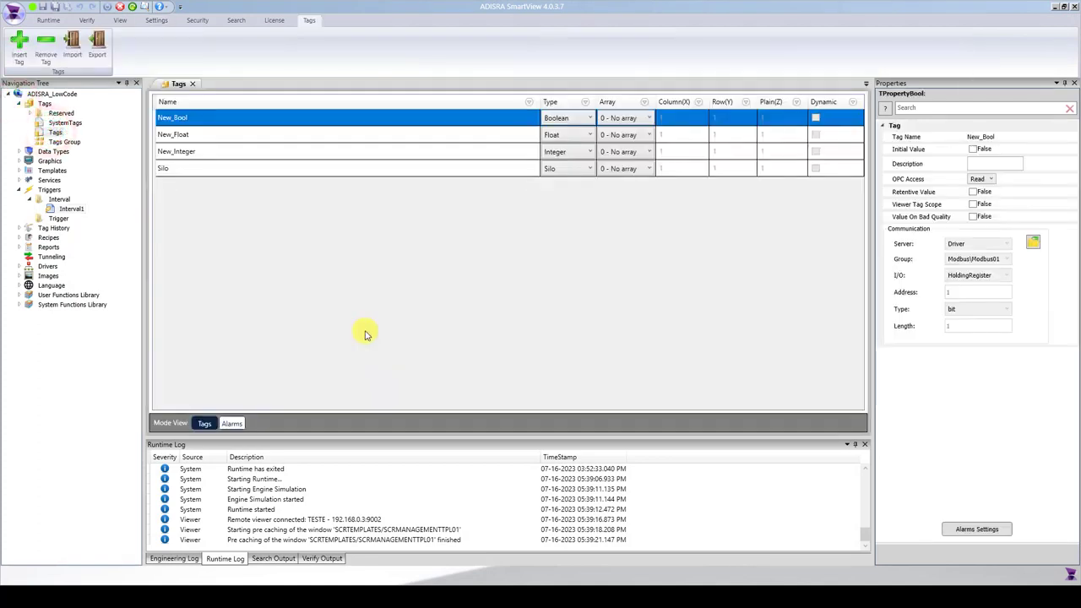
left_click(19, 266)
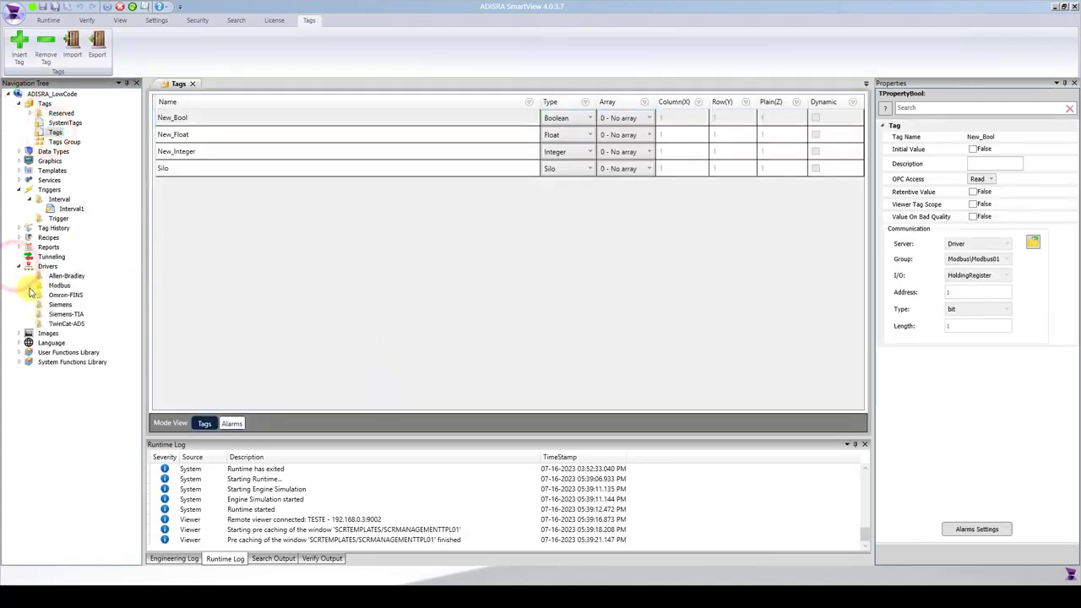
left_click(30, 285)
double_click(73, 295)
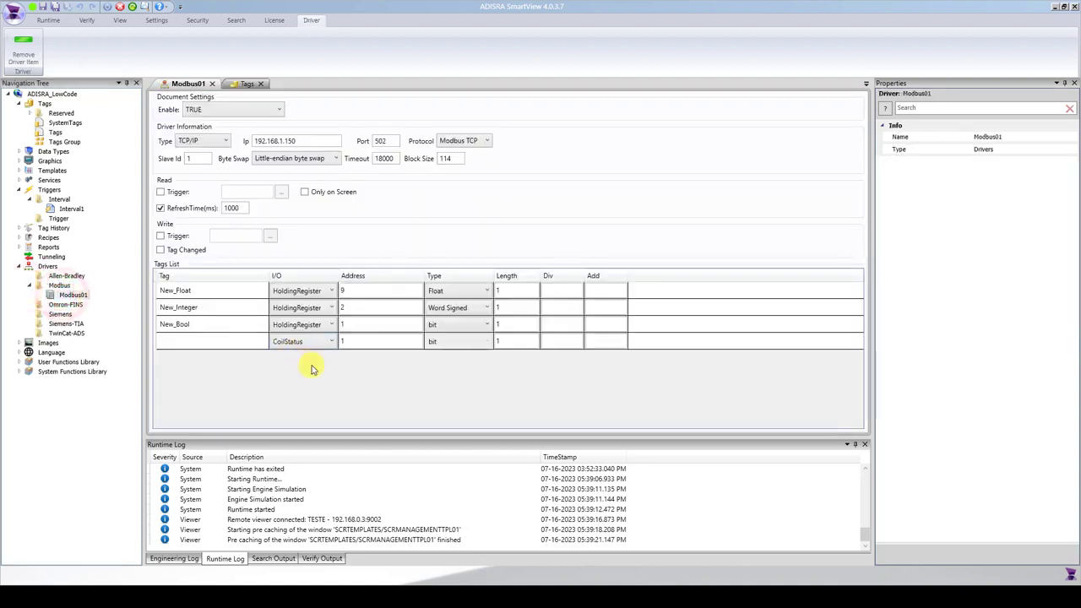